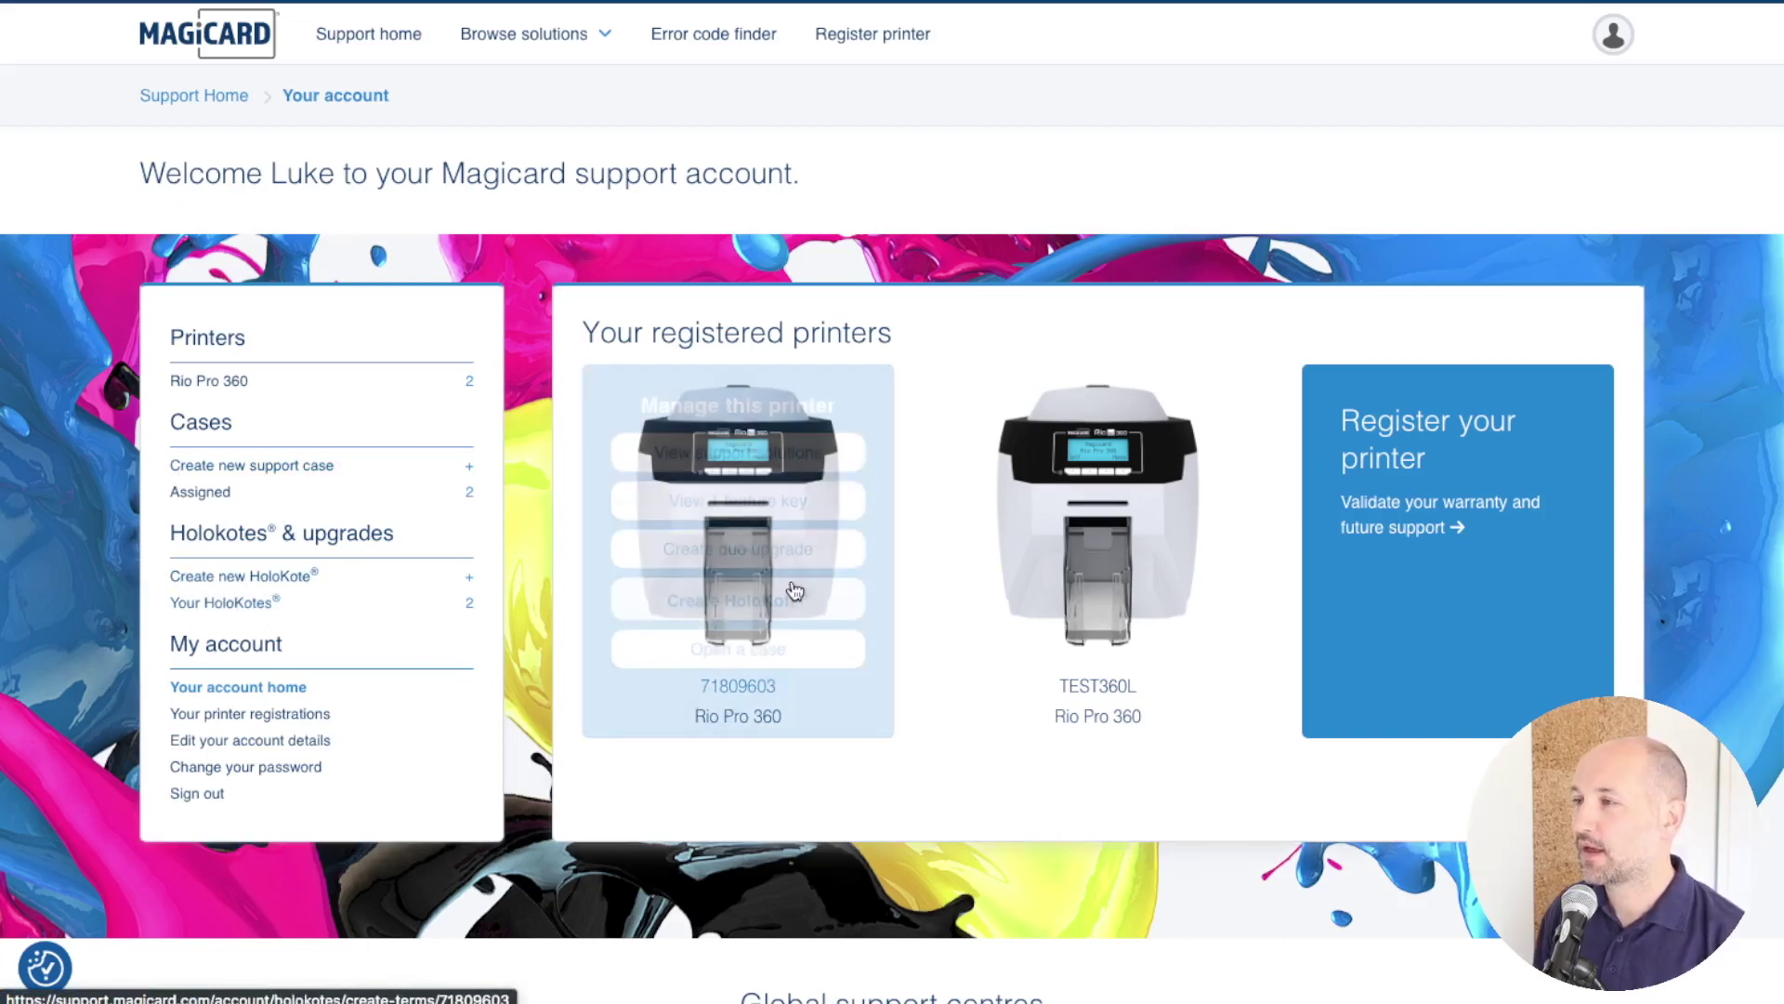
- Start a custom HoloKote for printer 71809603 and continue past the terms
{"action": "mouse_move", "coordinate": [1062, 554]}
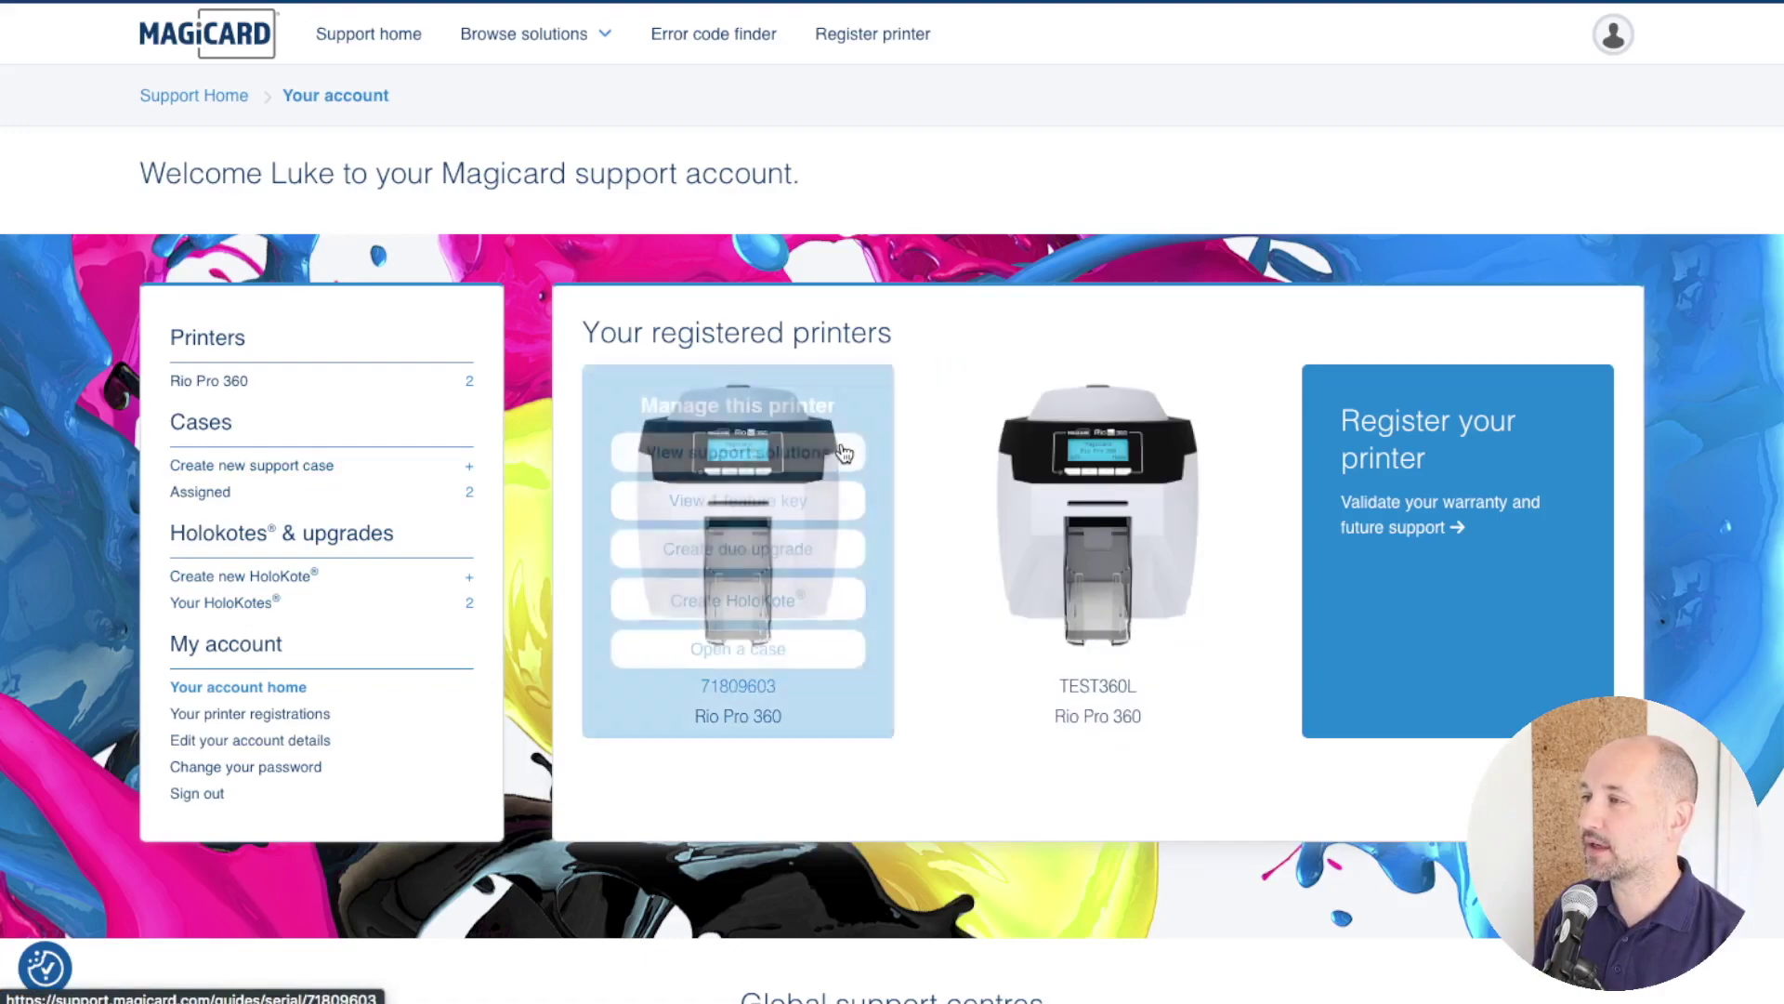
{"action": "left_click", "coordinate": [751, 603]}
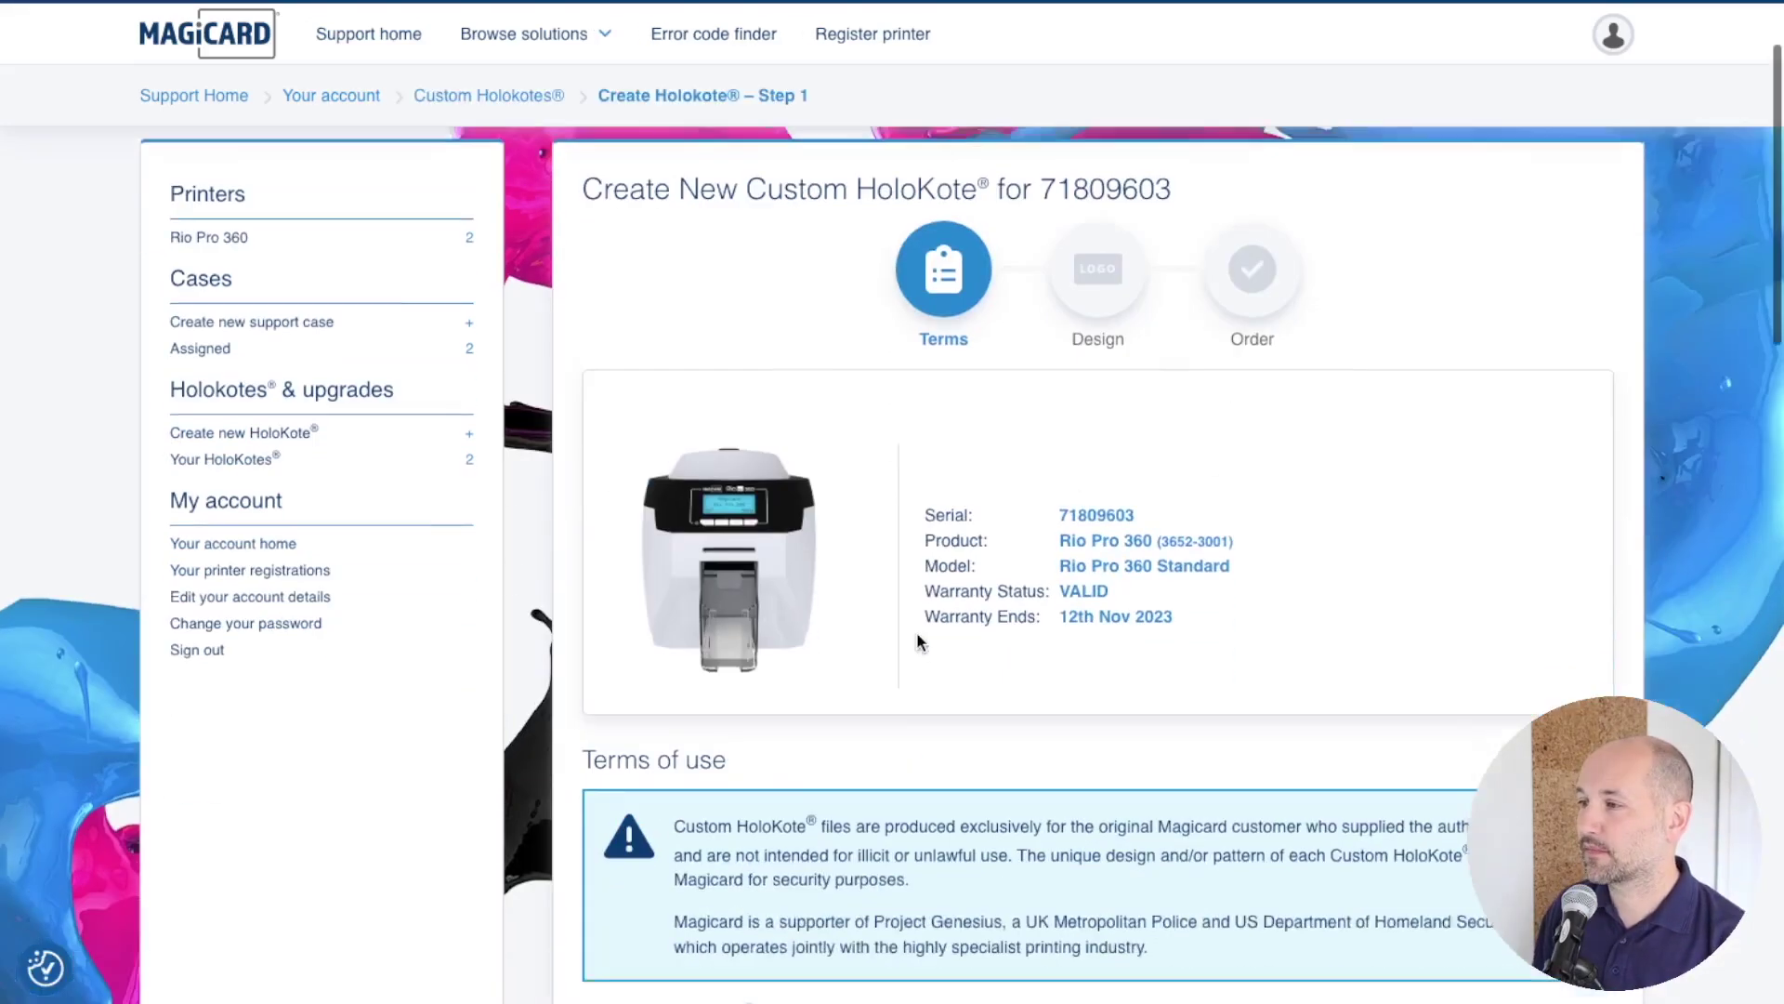
{"action": "scroll", "coordinate": [916, 632], "scroll_direction": "down", "scroll_amount": 8}
{"action": "left_click", "coordinate": [895, 687]}
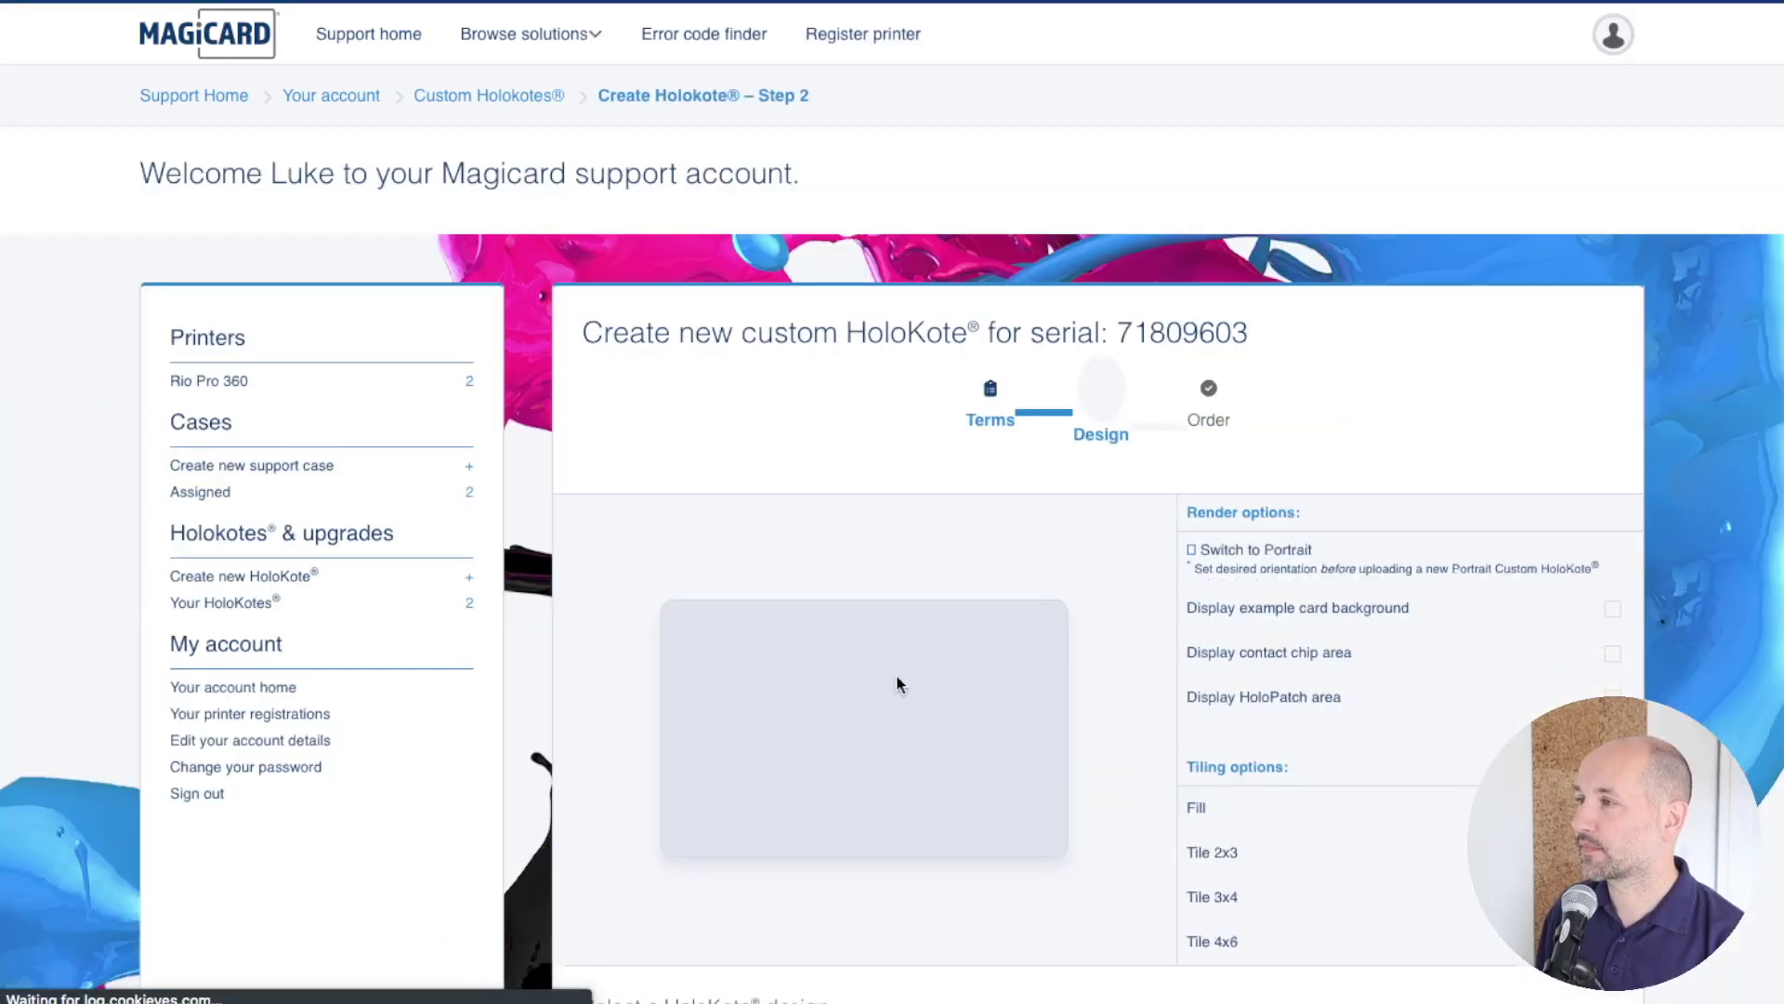
- Flip the card preview to portrait and back to landscape, then go to the custom design upload page
{"action": "scroll", "coordinate": [1126, 738], "scroll_direction": "down", "scroll_amount": 5}
{"action": "scroll", "coordinate": [1130, 743], "scroll_direction": "down", "scroll_amount": 3}
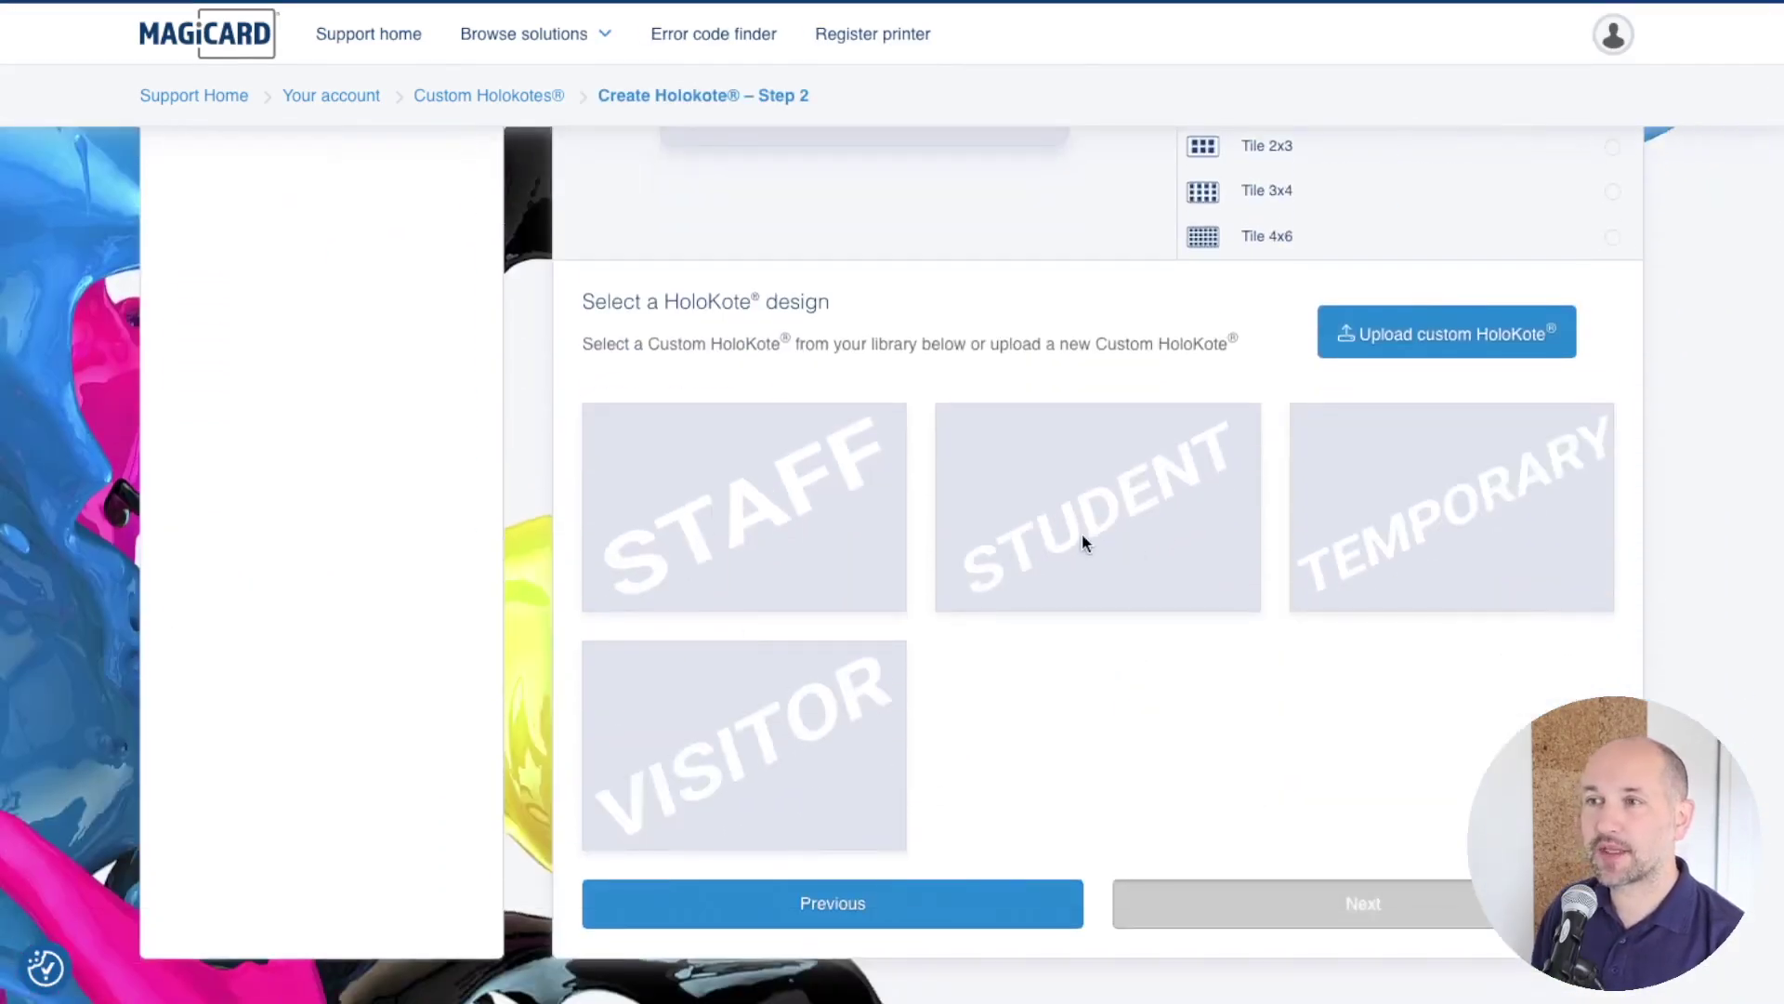
{"action": "scroll", "coordinate": [1082, 542], "scroll_direction": "up", "scroll_amount": 4}
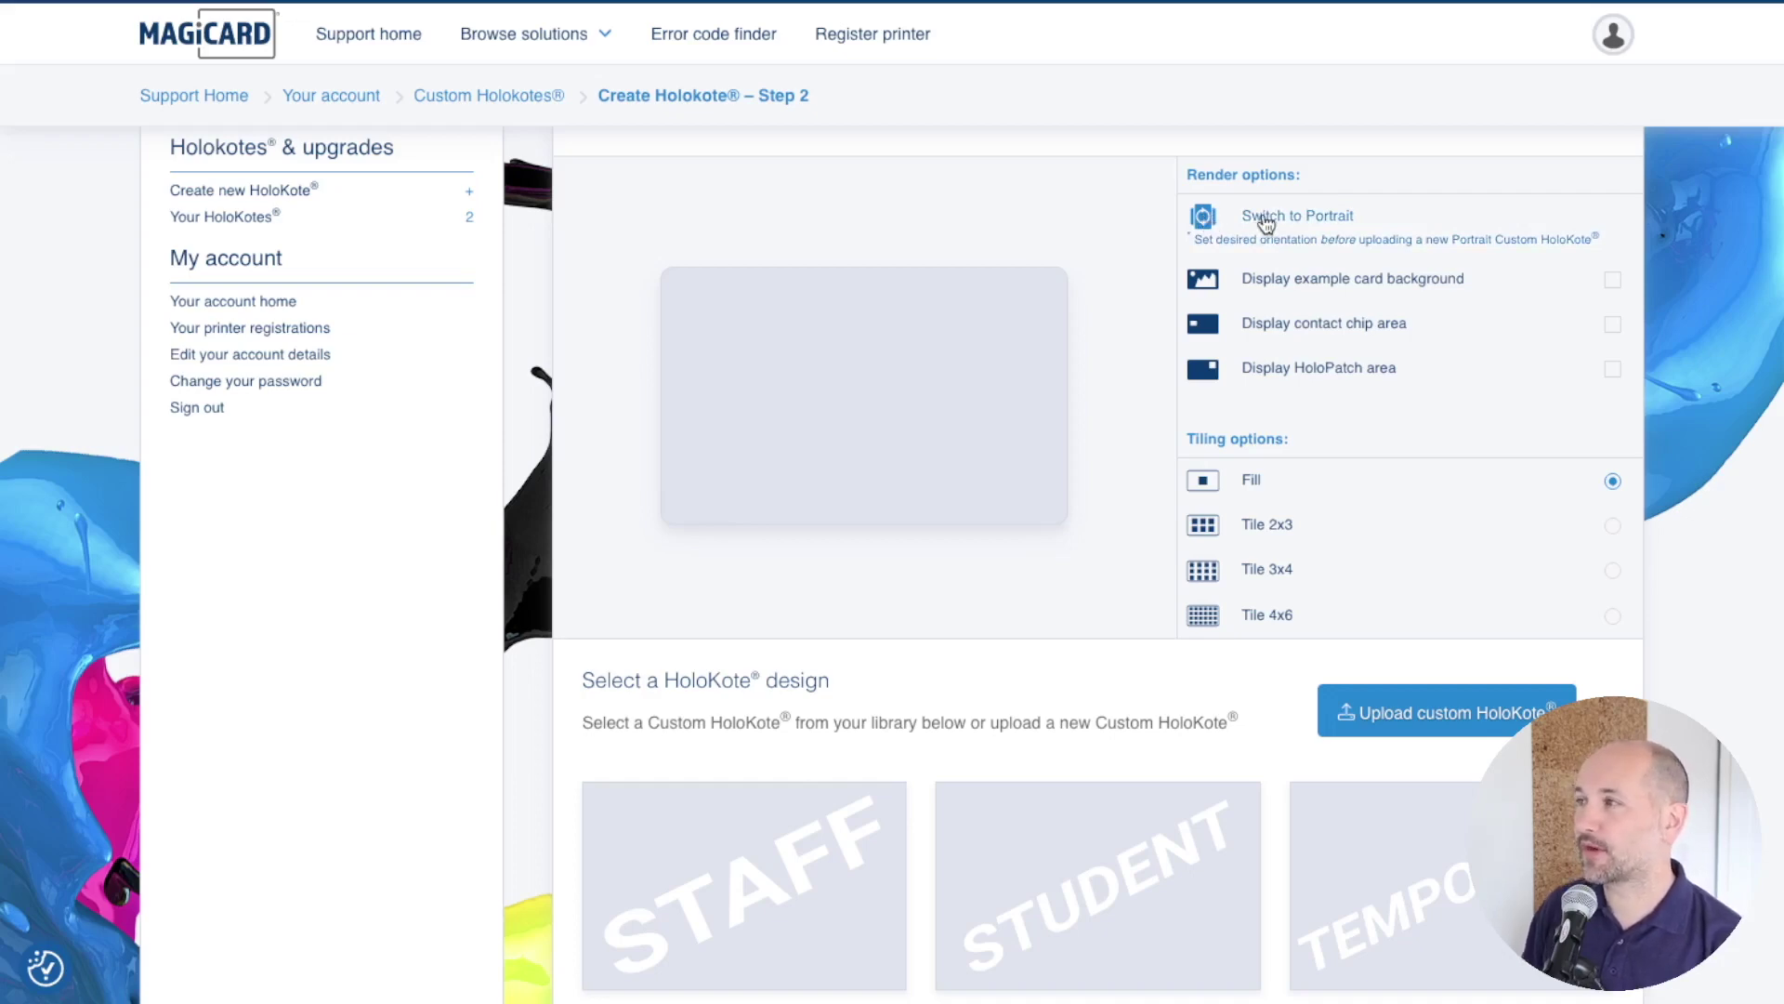
{"action": "left_click", "coordinate": [1266, 221]}
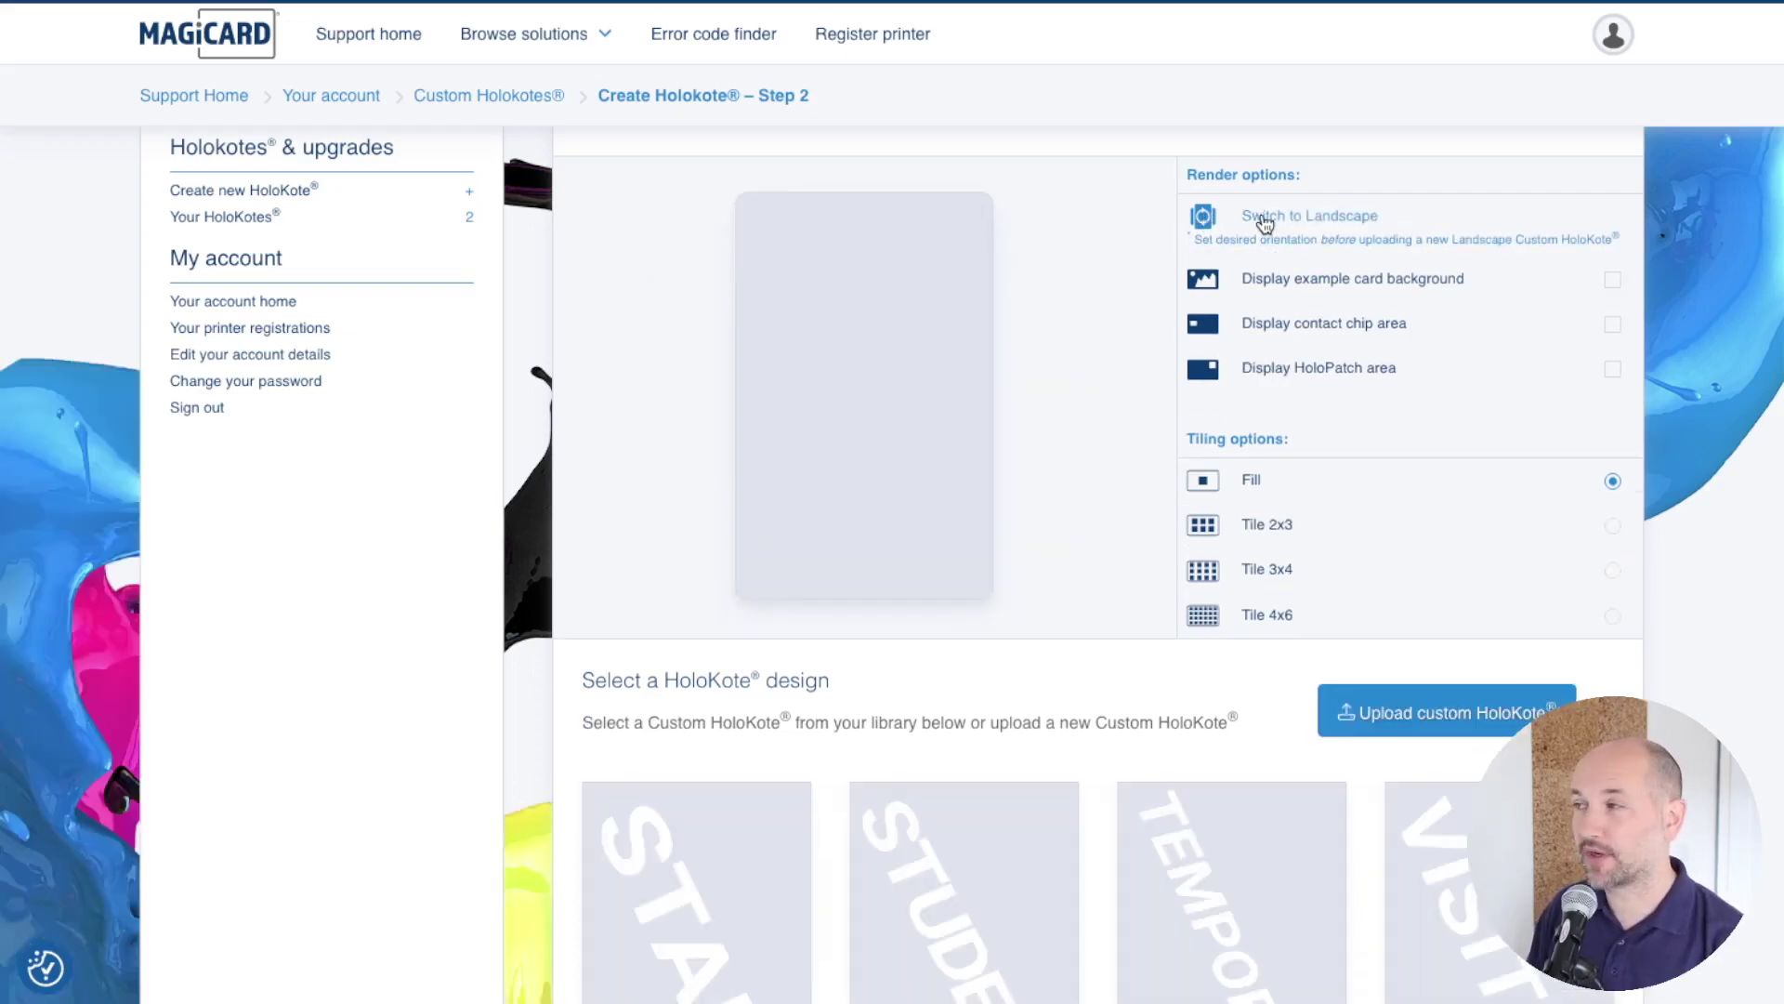
{"action": "left_click", "coordinate": [1271, 224]}
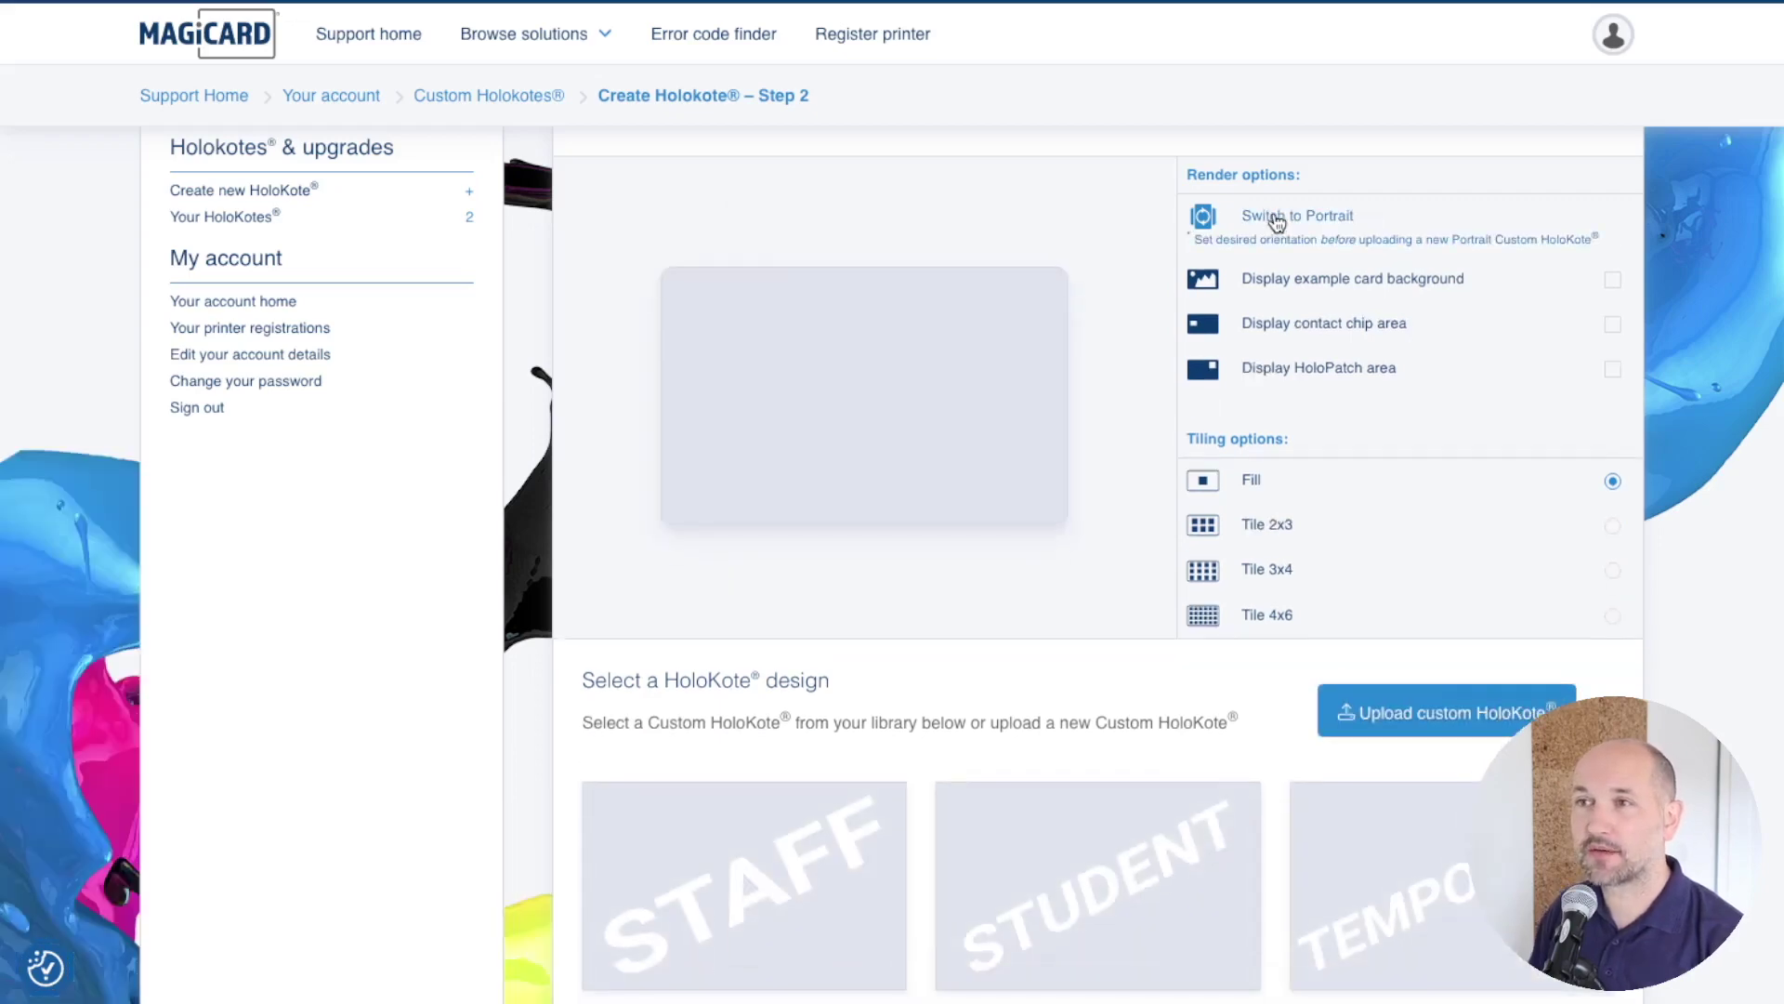
{"action": "scroll", "coordinate": [1348, 418], "scroll_direction": "down", "scroll_amount": 1}
{"action": "left_click", "coordinate": [1413, 627]}
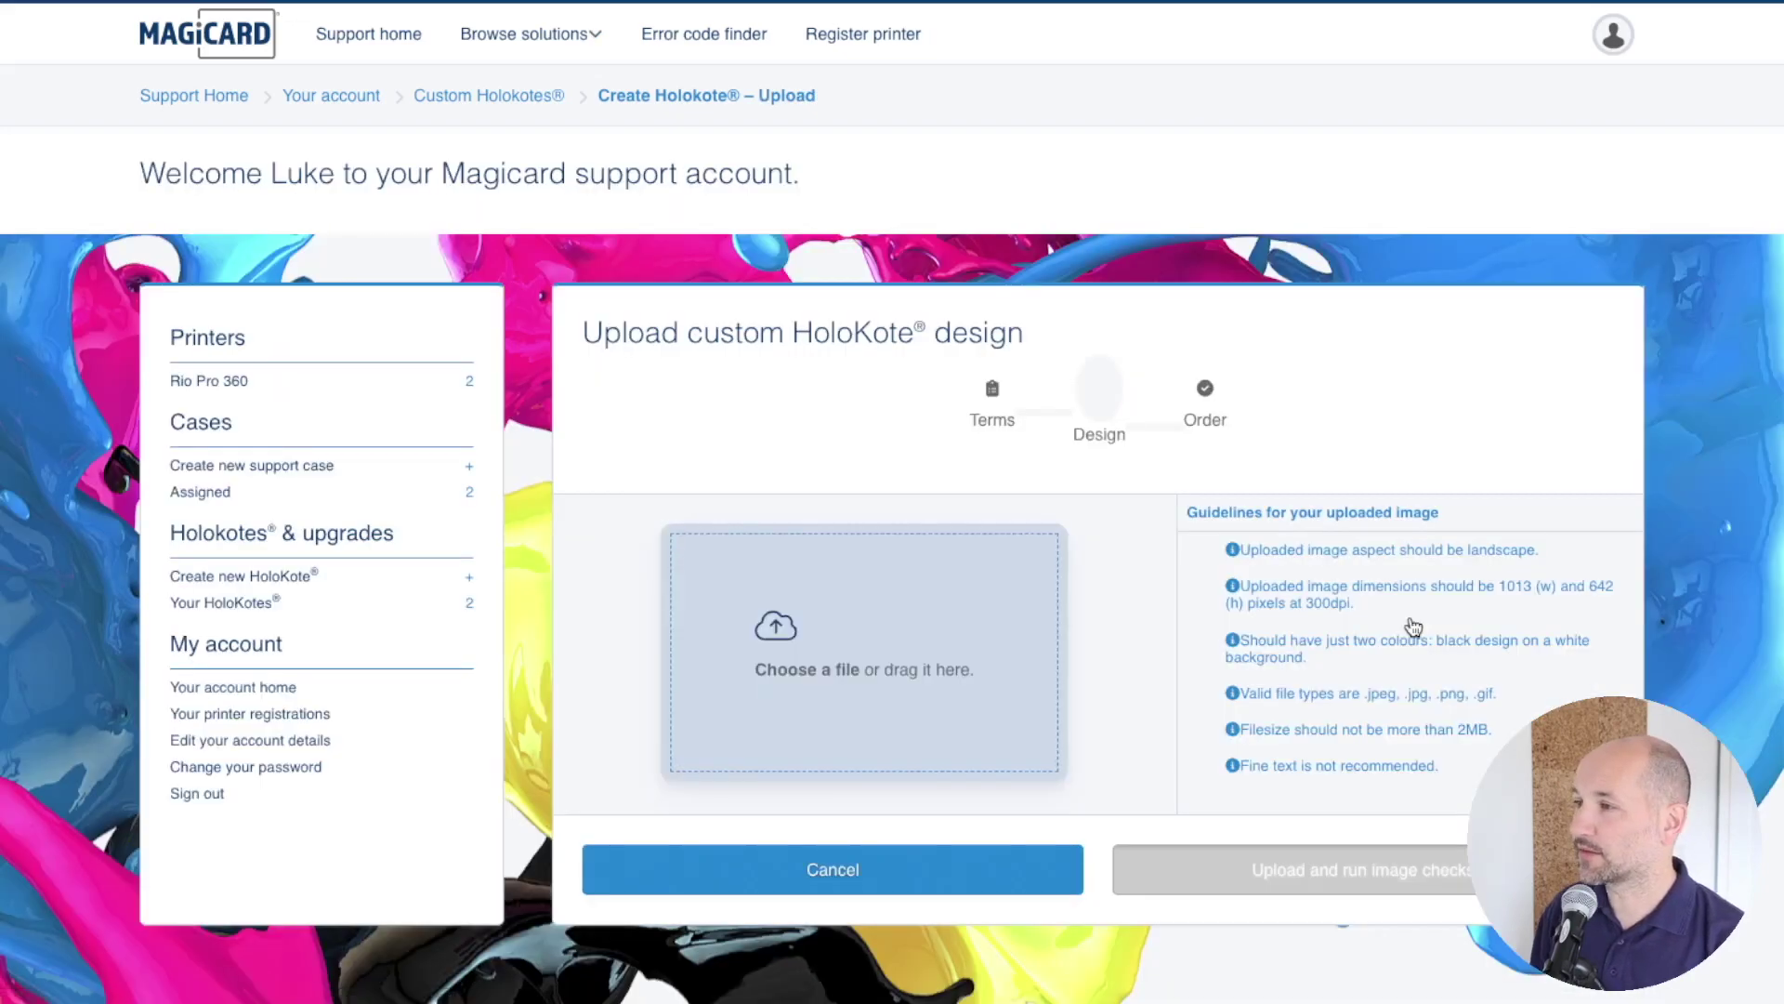
- Drop the HOLOKOTE PNG into the drop zone, upload it and run the image checks
{"action": "scroll", "coordinate": [1085, 632], "scroll_direction": "down", "scroll_amount": 1}
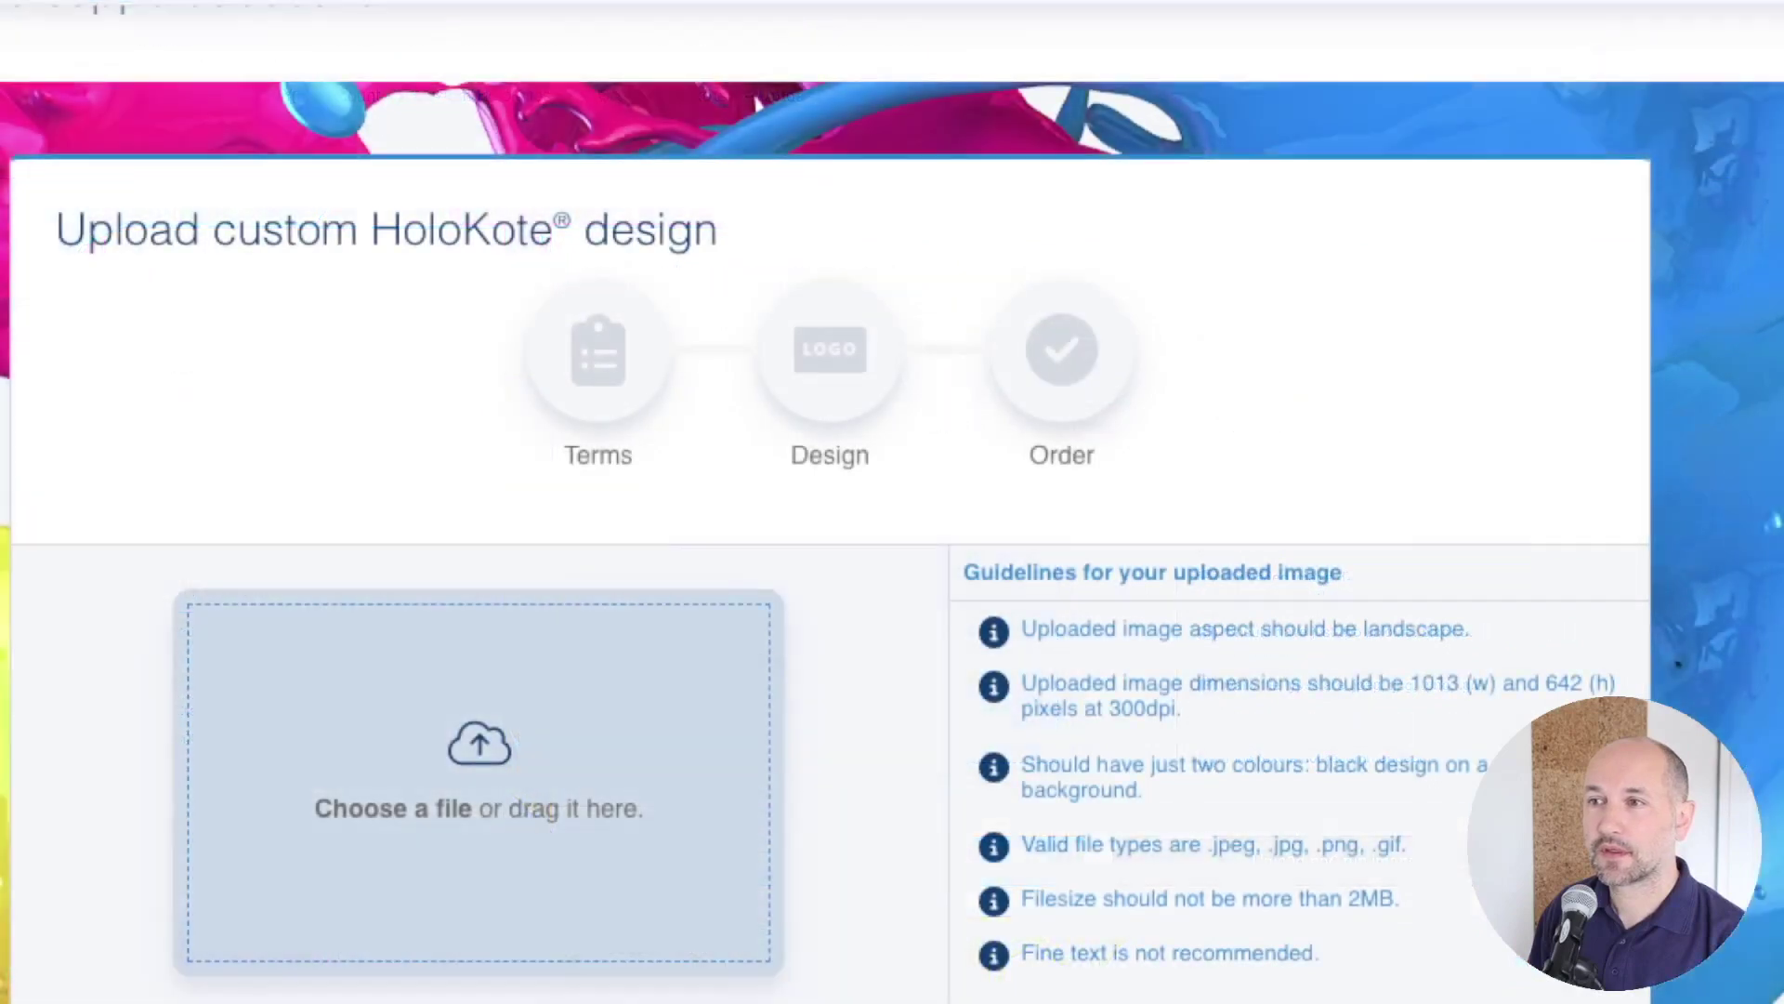
{"action": "scroll", "coordinate": [896, 709], "scroll_direction": "down", "scroll_amount": 3}
{"action": "left_click_drag", "start_coordinate": [5, 669], "coordinate": [455, 465]}
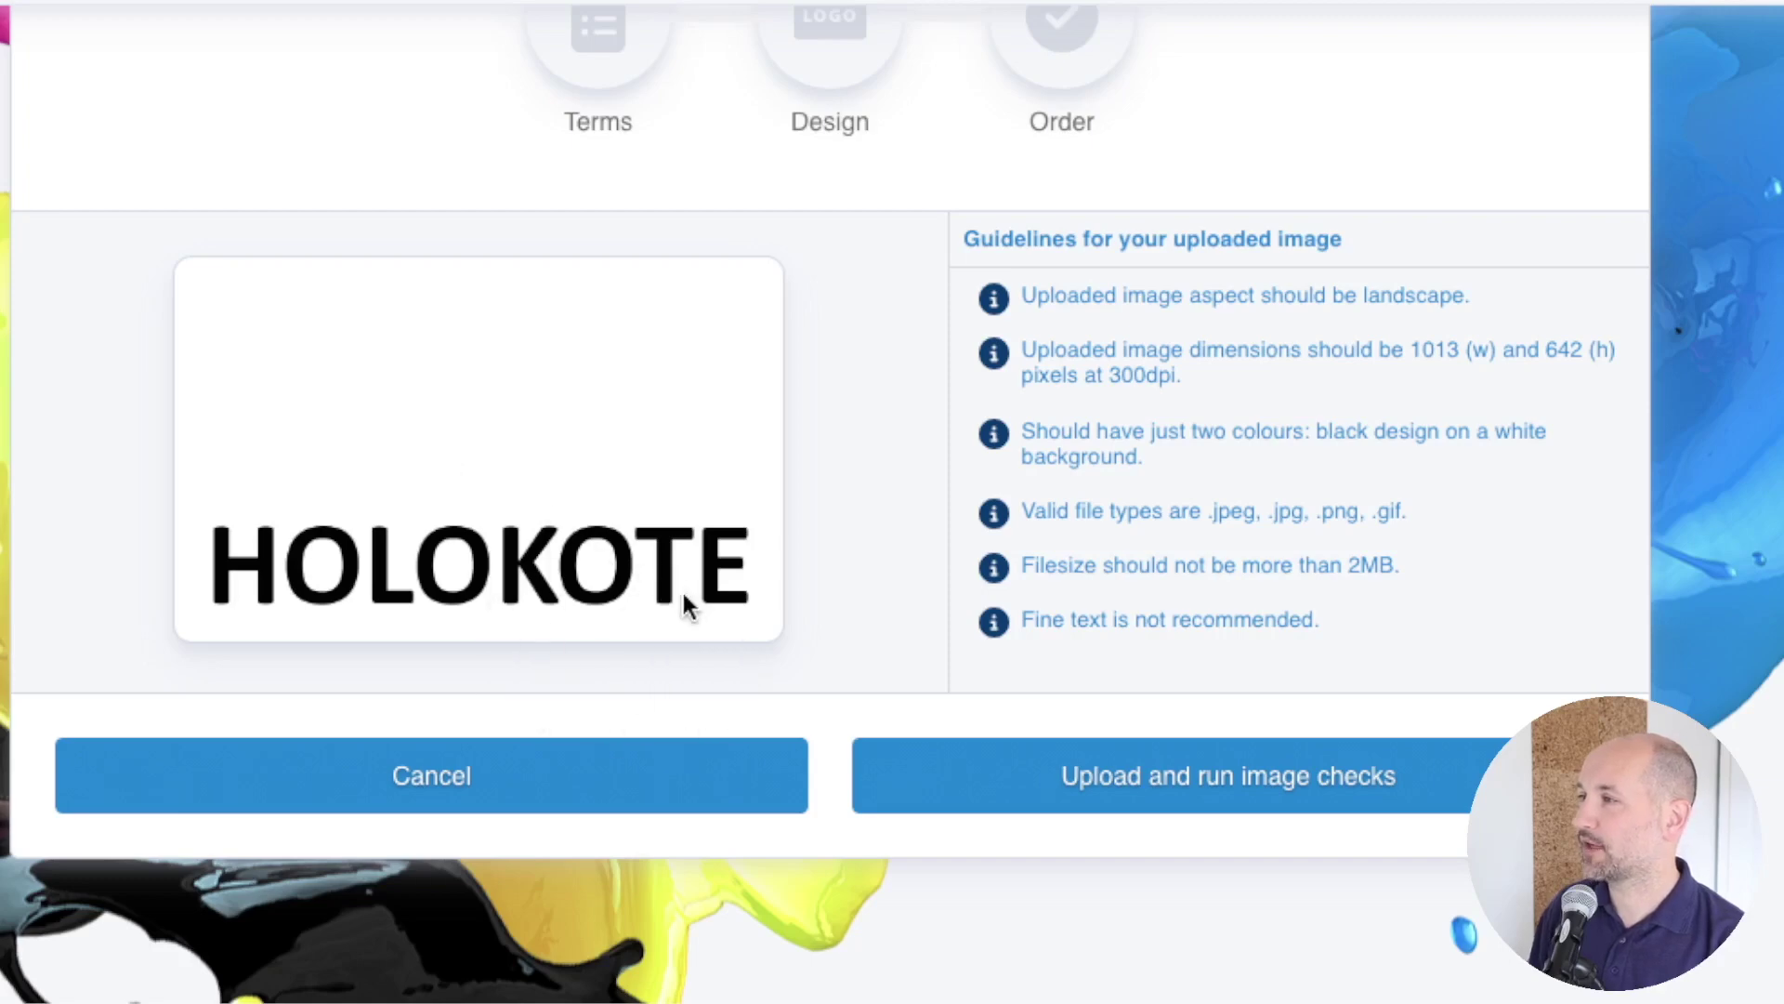
{"action": "left_click", "coordinate": [1251, 790]}
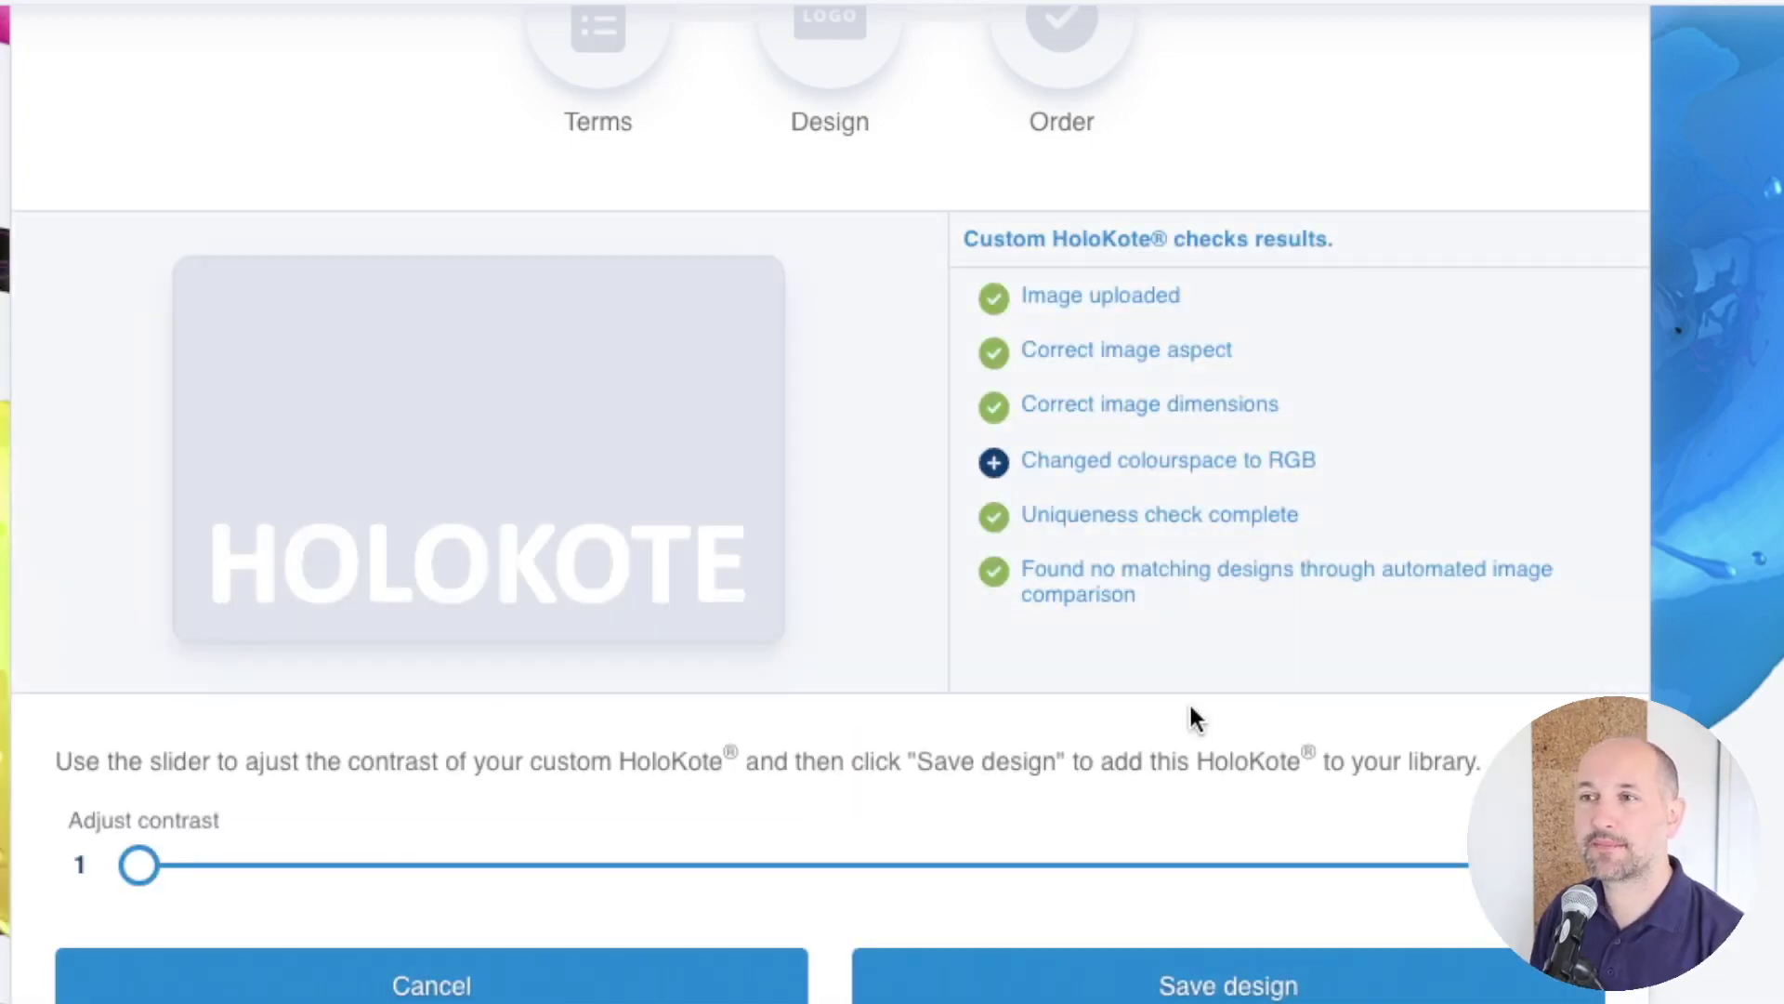
- Save the checked HOLOKOTE design to the library and continue to ordering
{"action": "scroll", "coordinate": [1208, 809], "scroll_direction": "down", "scroll_amount": 2}
{"action": "left_click", "coordinate": [1239, 908]}
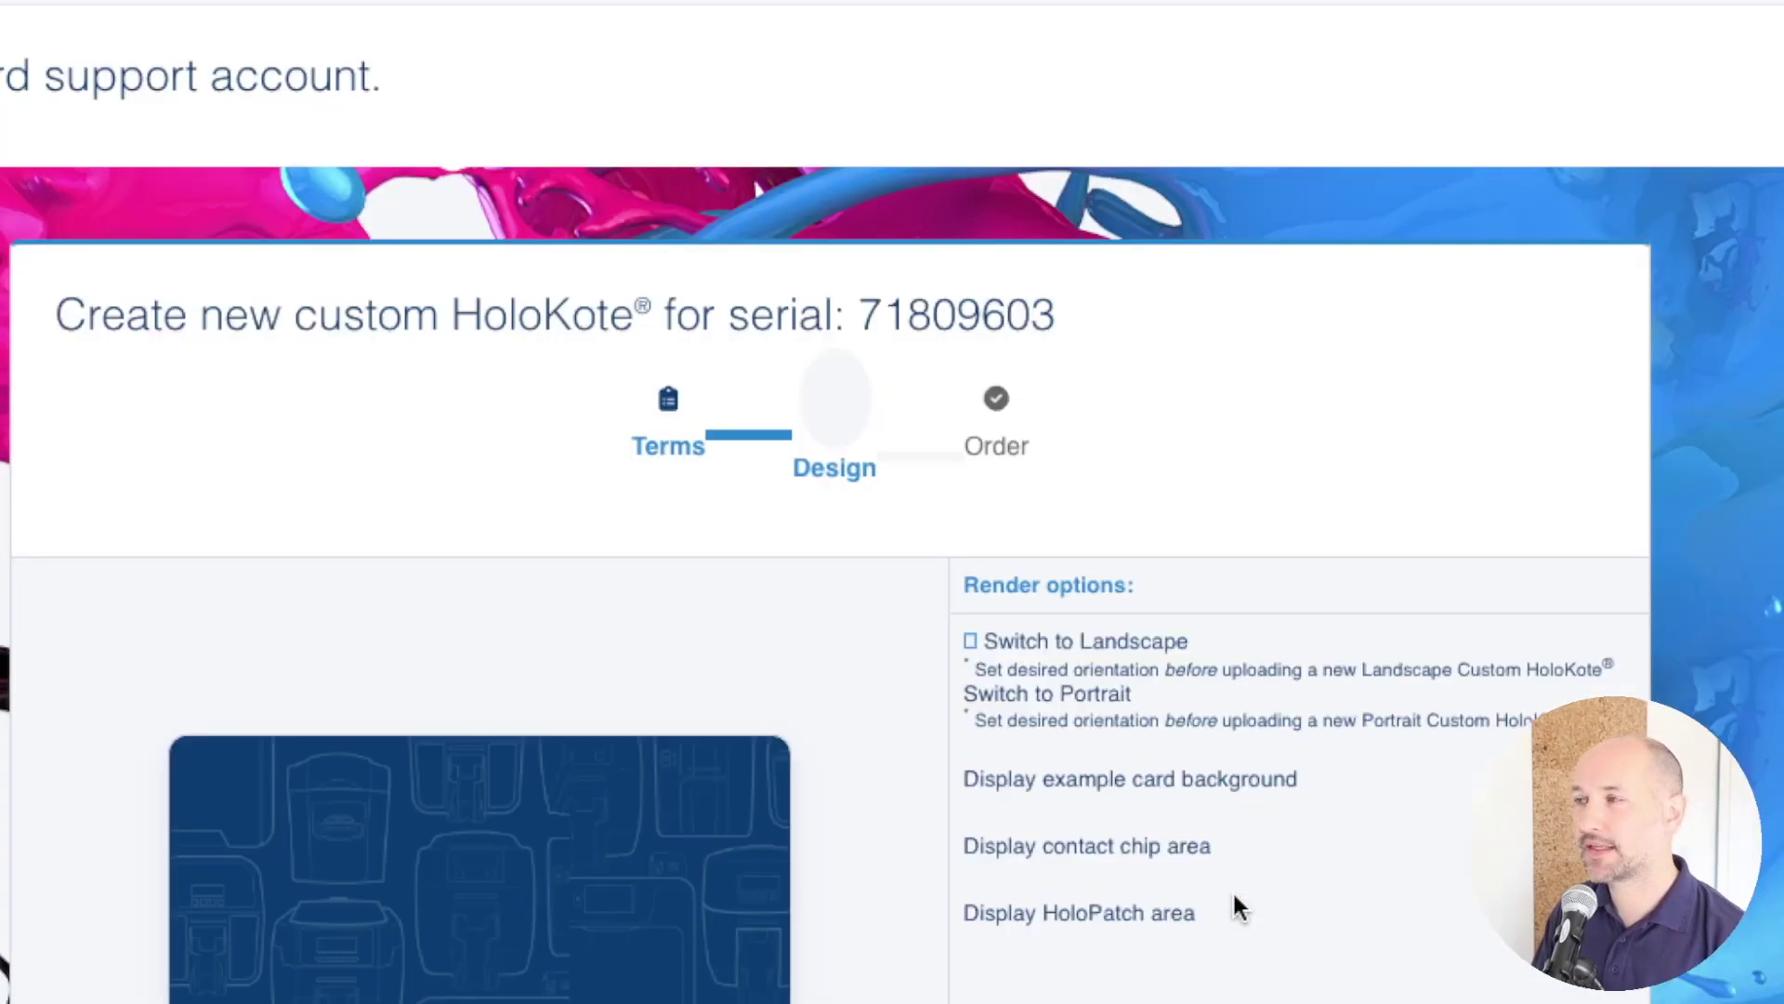
{"action": "scroll", "coordinate": [1178, 899], "scroll_direction": "down", "scroll_amount": 1}
{"action": "scroll", "coordinate": [893, 502], "scroll_direction": "down", "scroll_amount": 10}
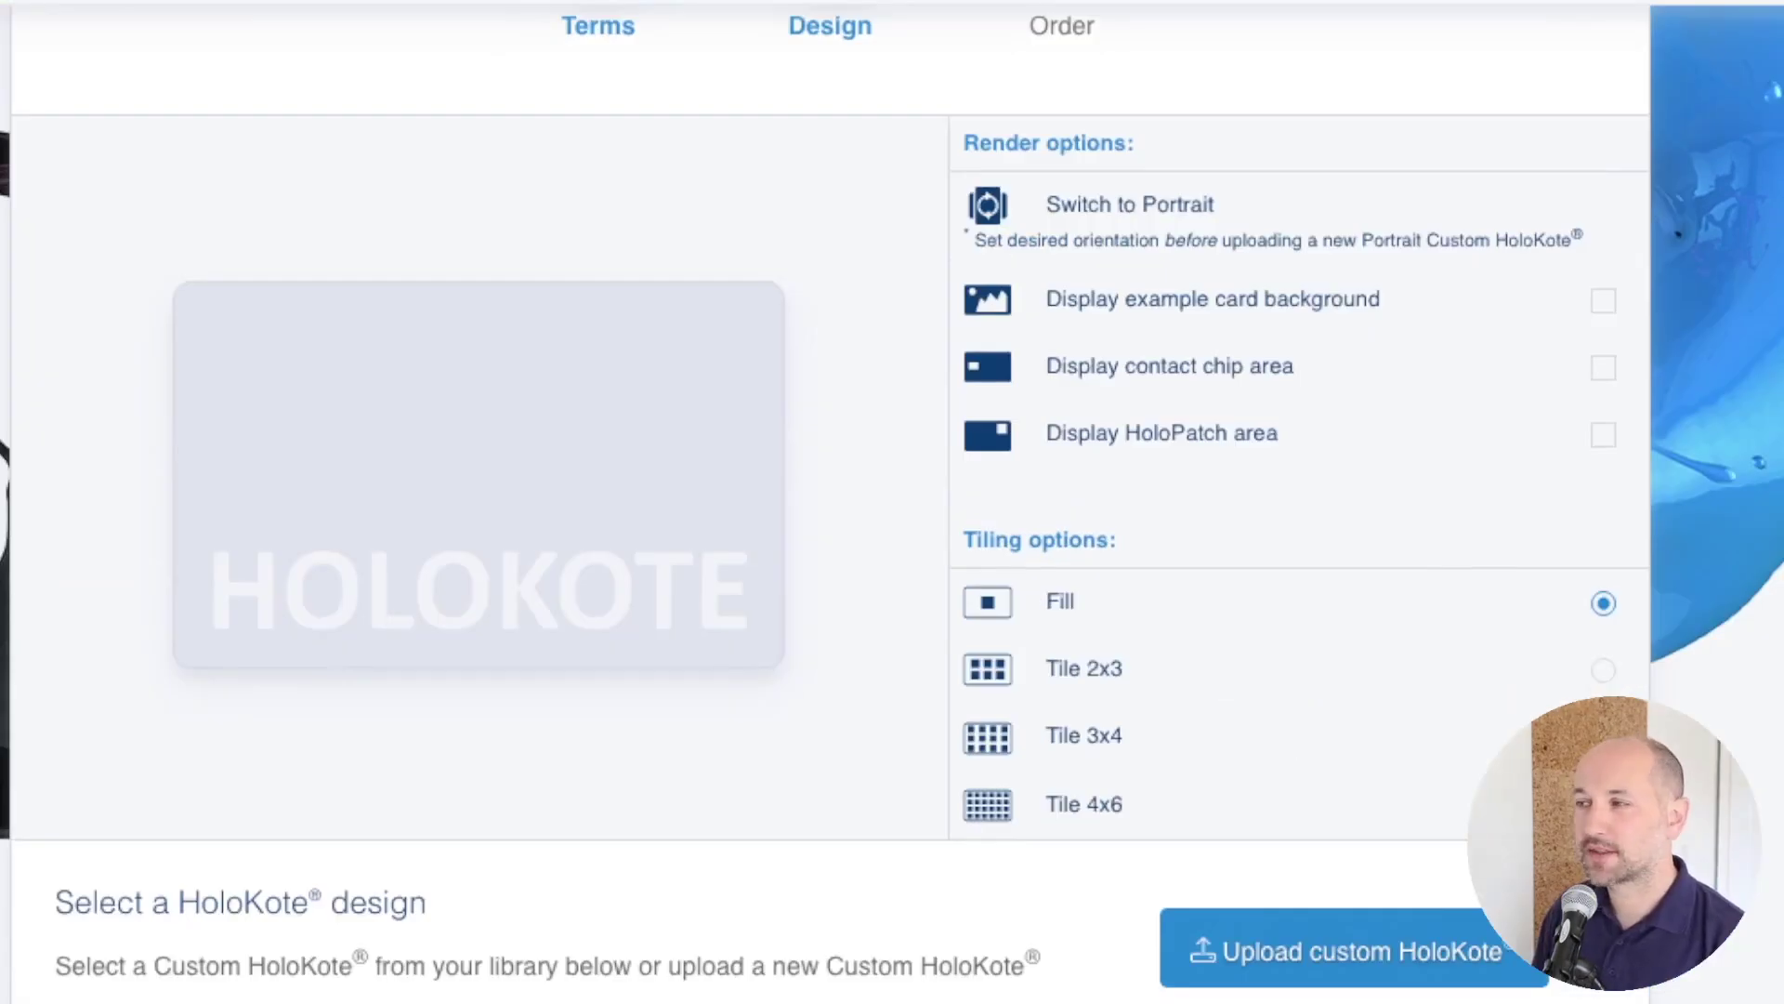
{"action": "scroll", "coordinate": [1302, 929], "scroll_direction": "down", "scroll_amount": 15}
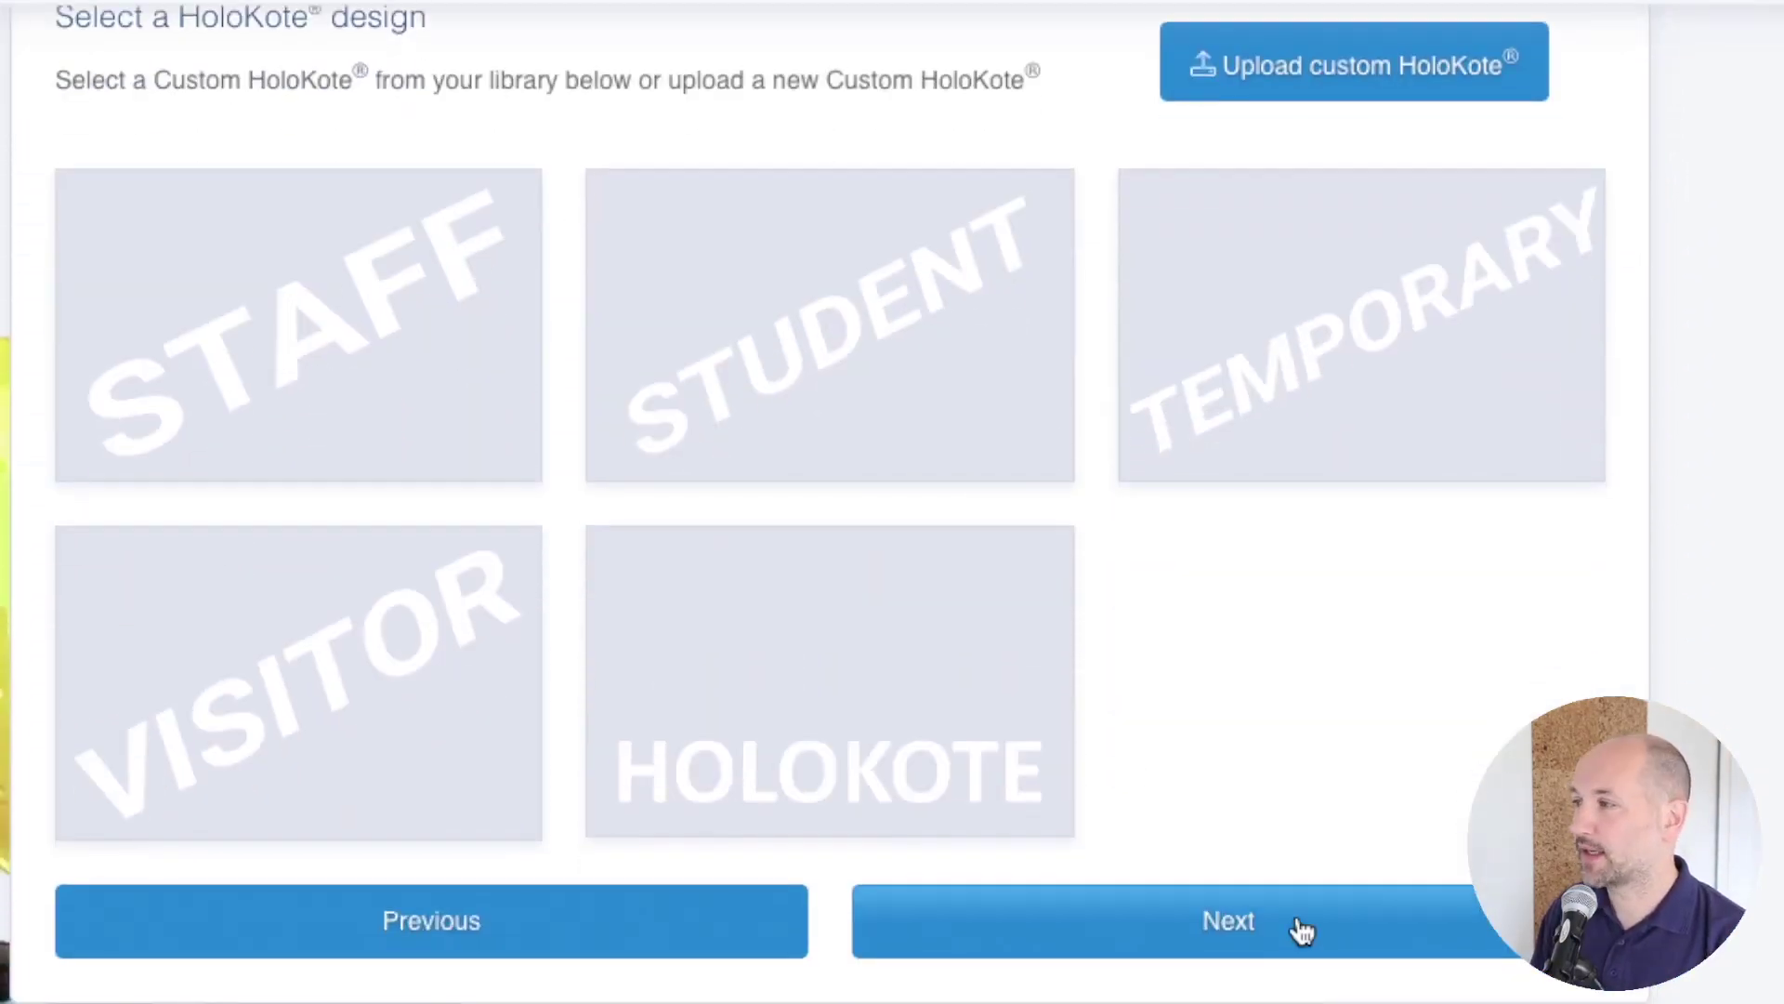
{"action": "left_click", "coordinate": [1301, 929]}
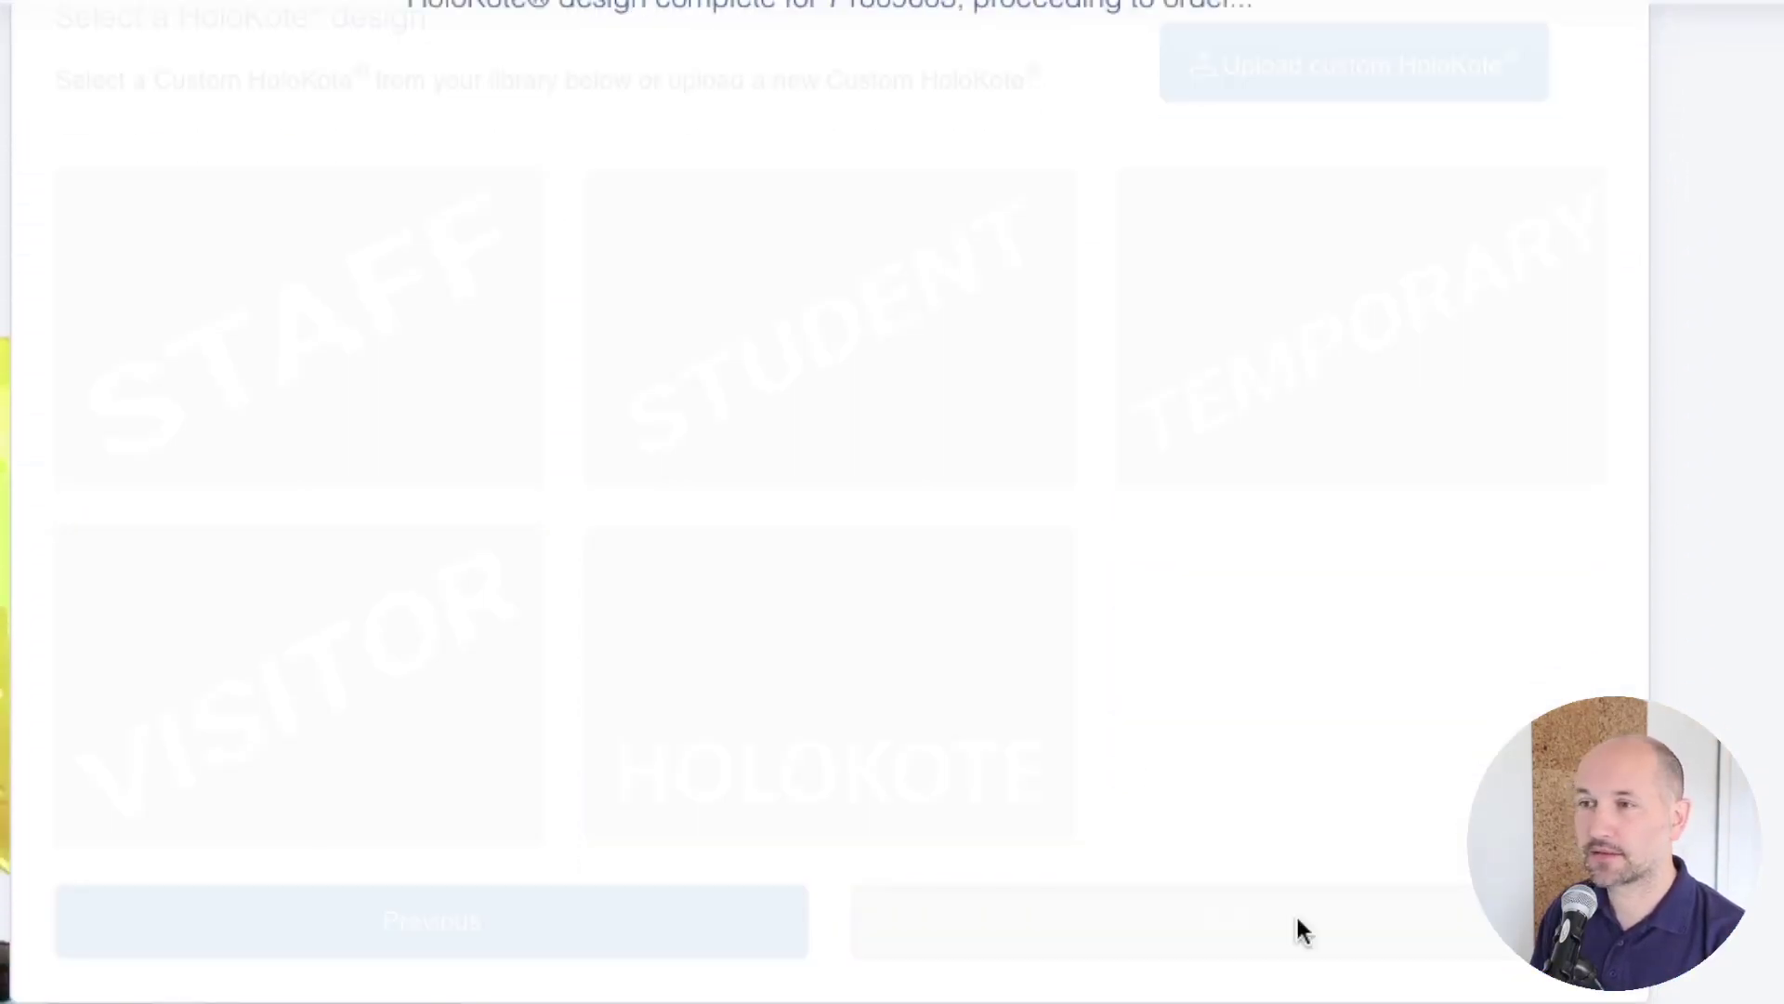
- Enter a demo design name, confirm the details are correct, and submit the HoloKote order
{"action": "scroll", "coordinate": [1274, 940], "scroll_direction": "down", "scroll_amount": 10}
{"action": "left_click", "coordinate": [235, 564]}
{"action": "type", "text": "Luke-Holokote-Demo"}
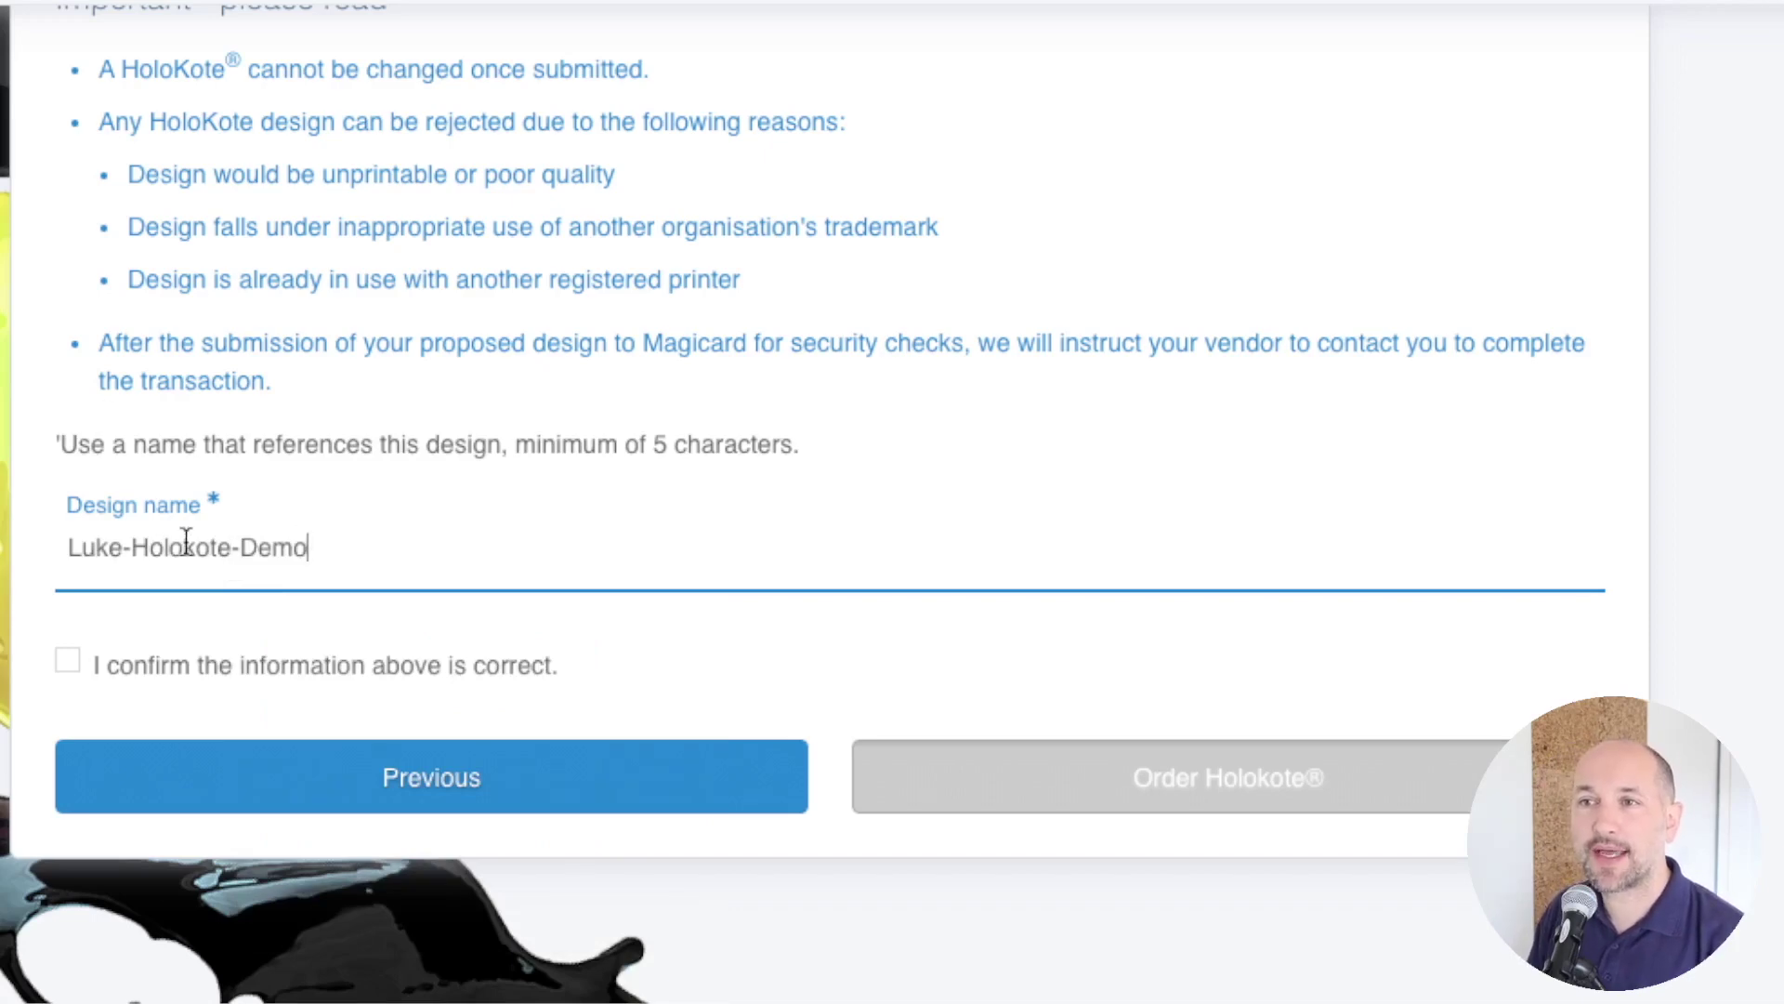
{"action": "left_click", "coordinate": [67, 668]}
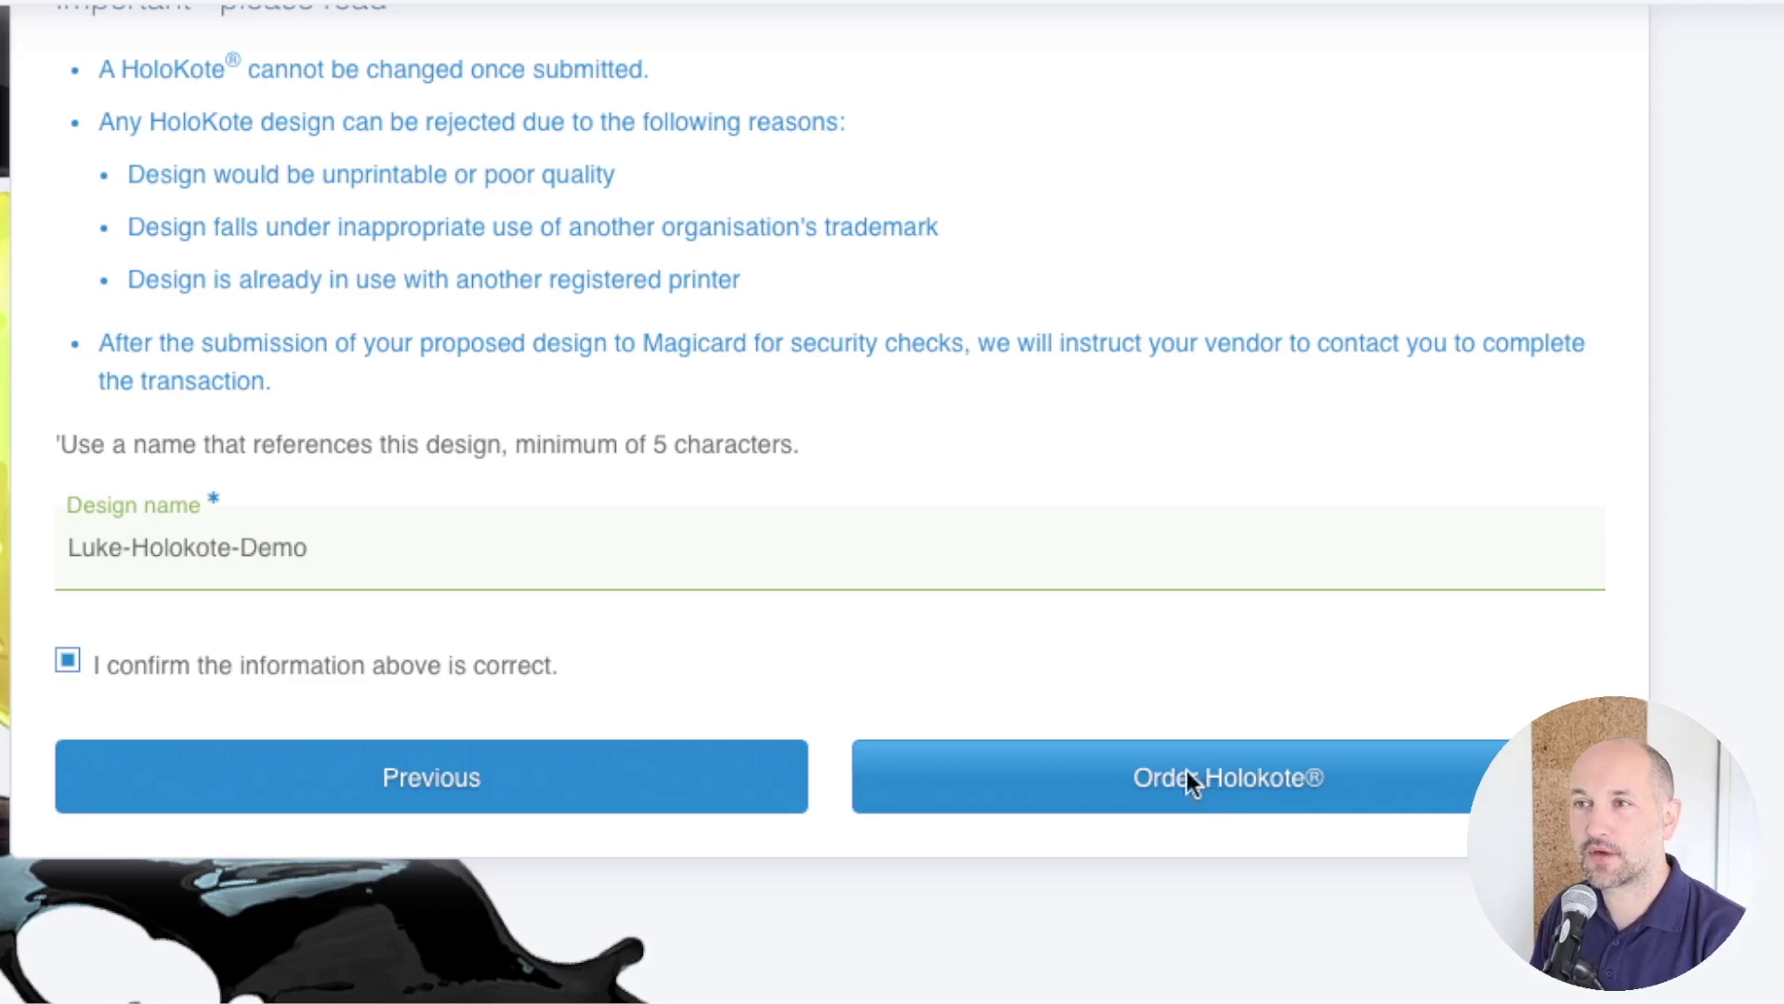
{"action": "left_click", "coordinate": [1186, 773]}
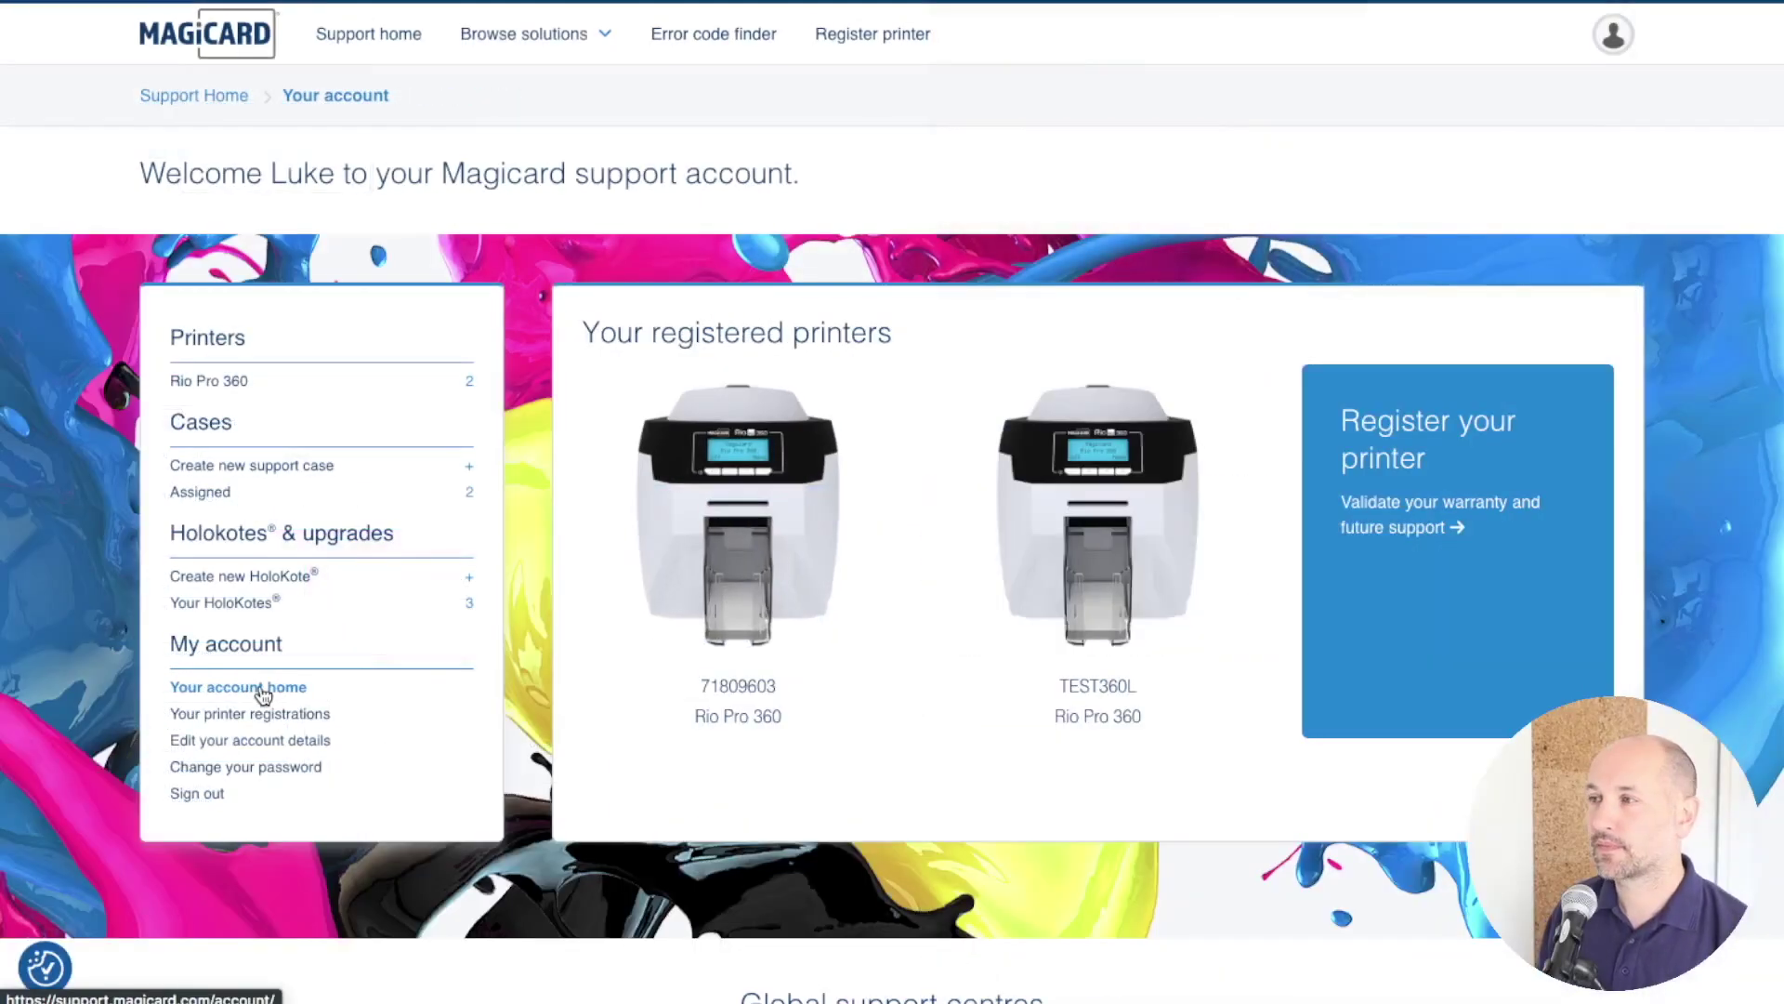
- Begin a new custom HoloKote for printer 71809603 and bring its Terms of use into view
{"action": "mouse_move", "coordinate": [758, 548]}
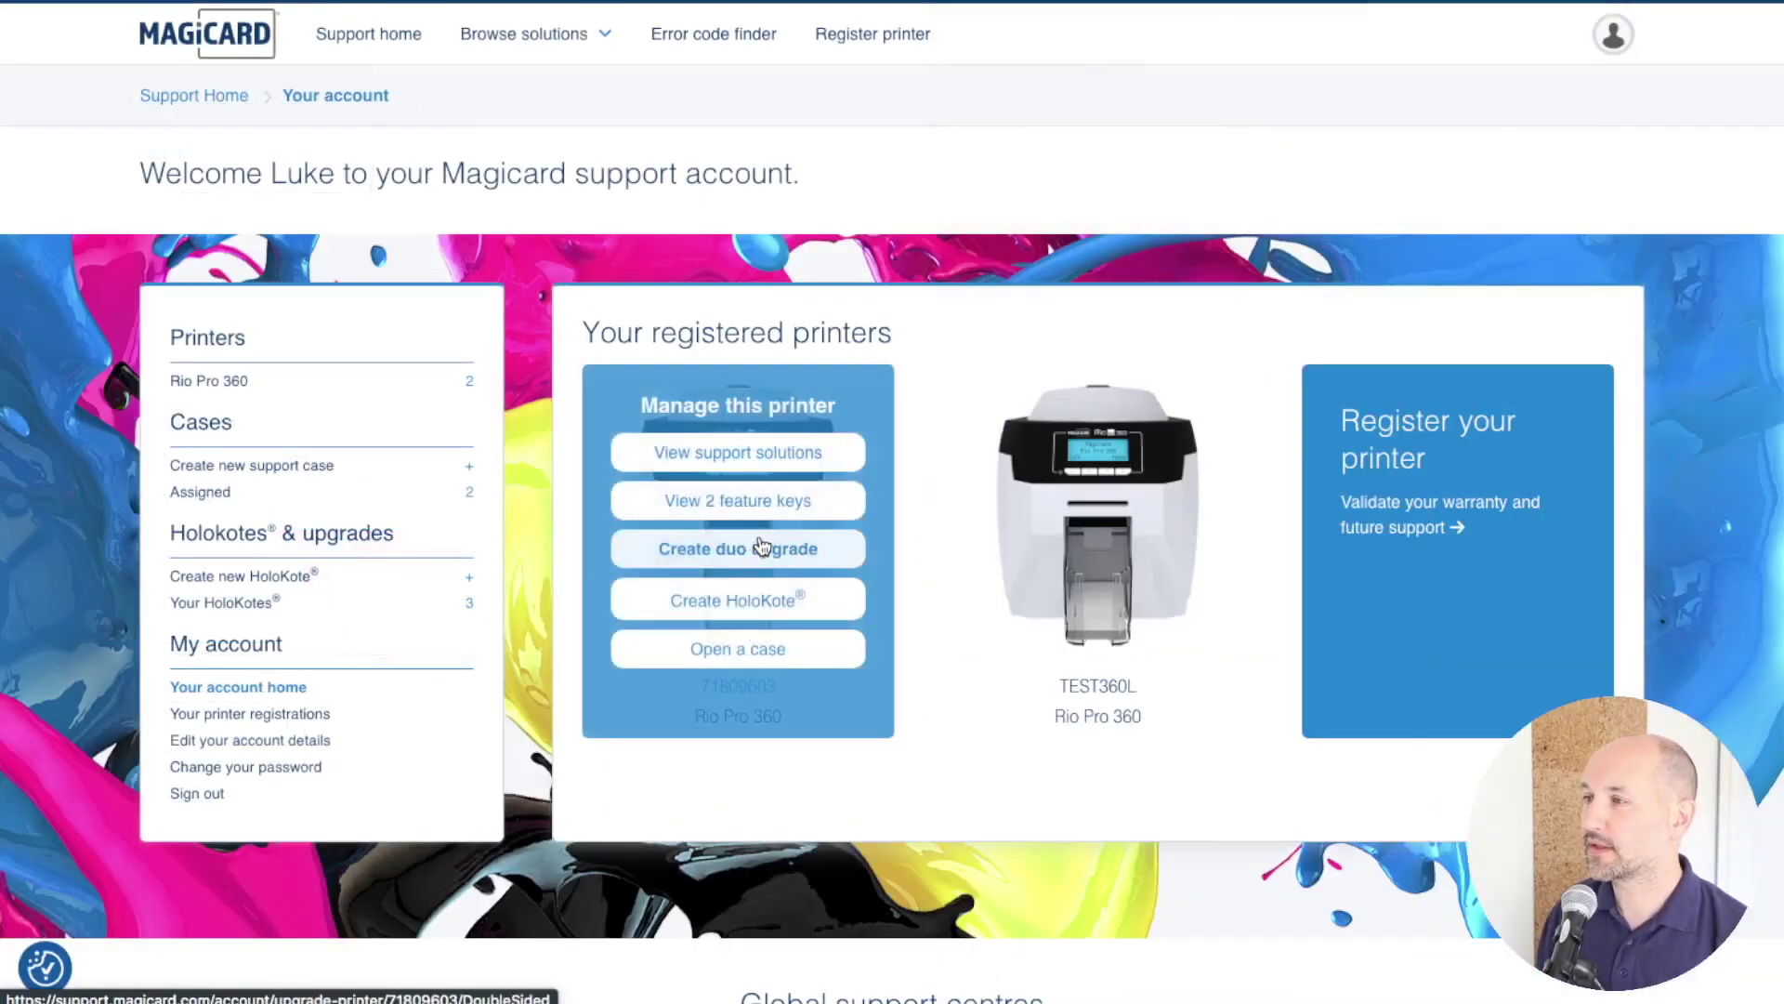
{"action": "left_click", "coordinate": [764, 612]}
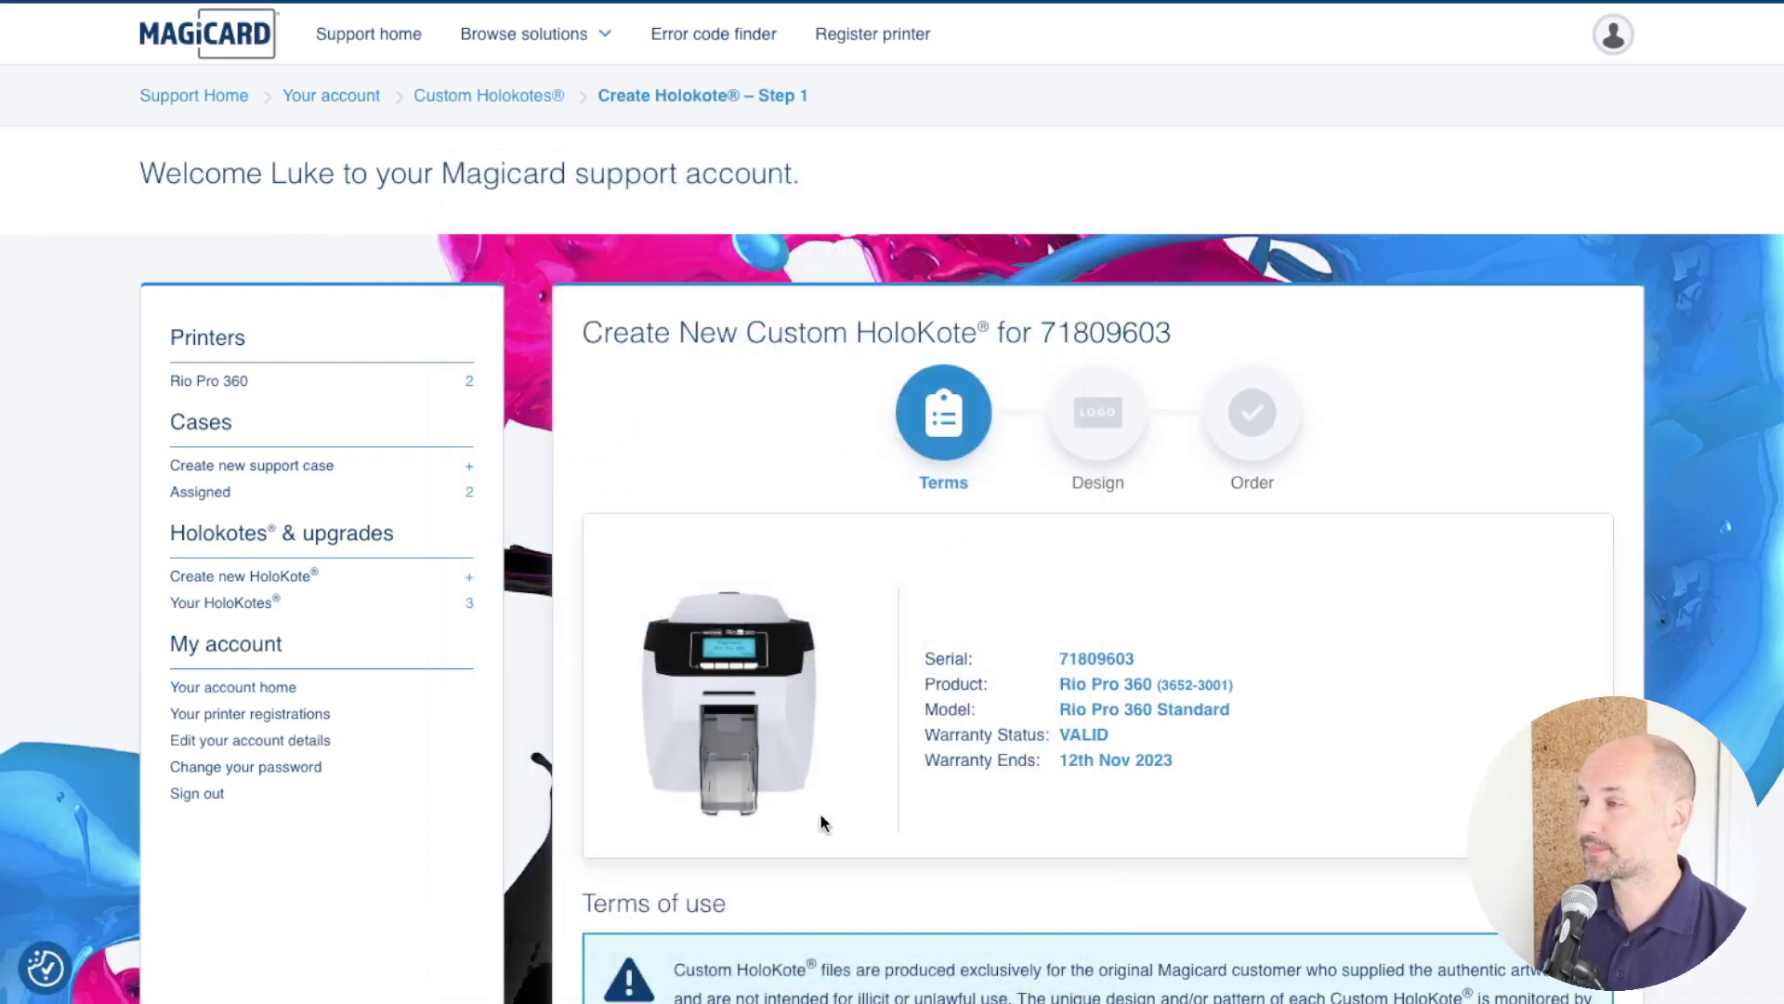
{"action": "scroll", "coordinate": [820, 813], "scroll_direction": "down", "scroll_amount": 7}
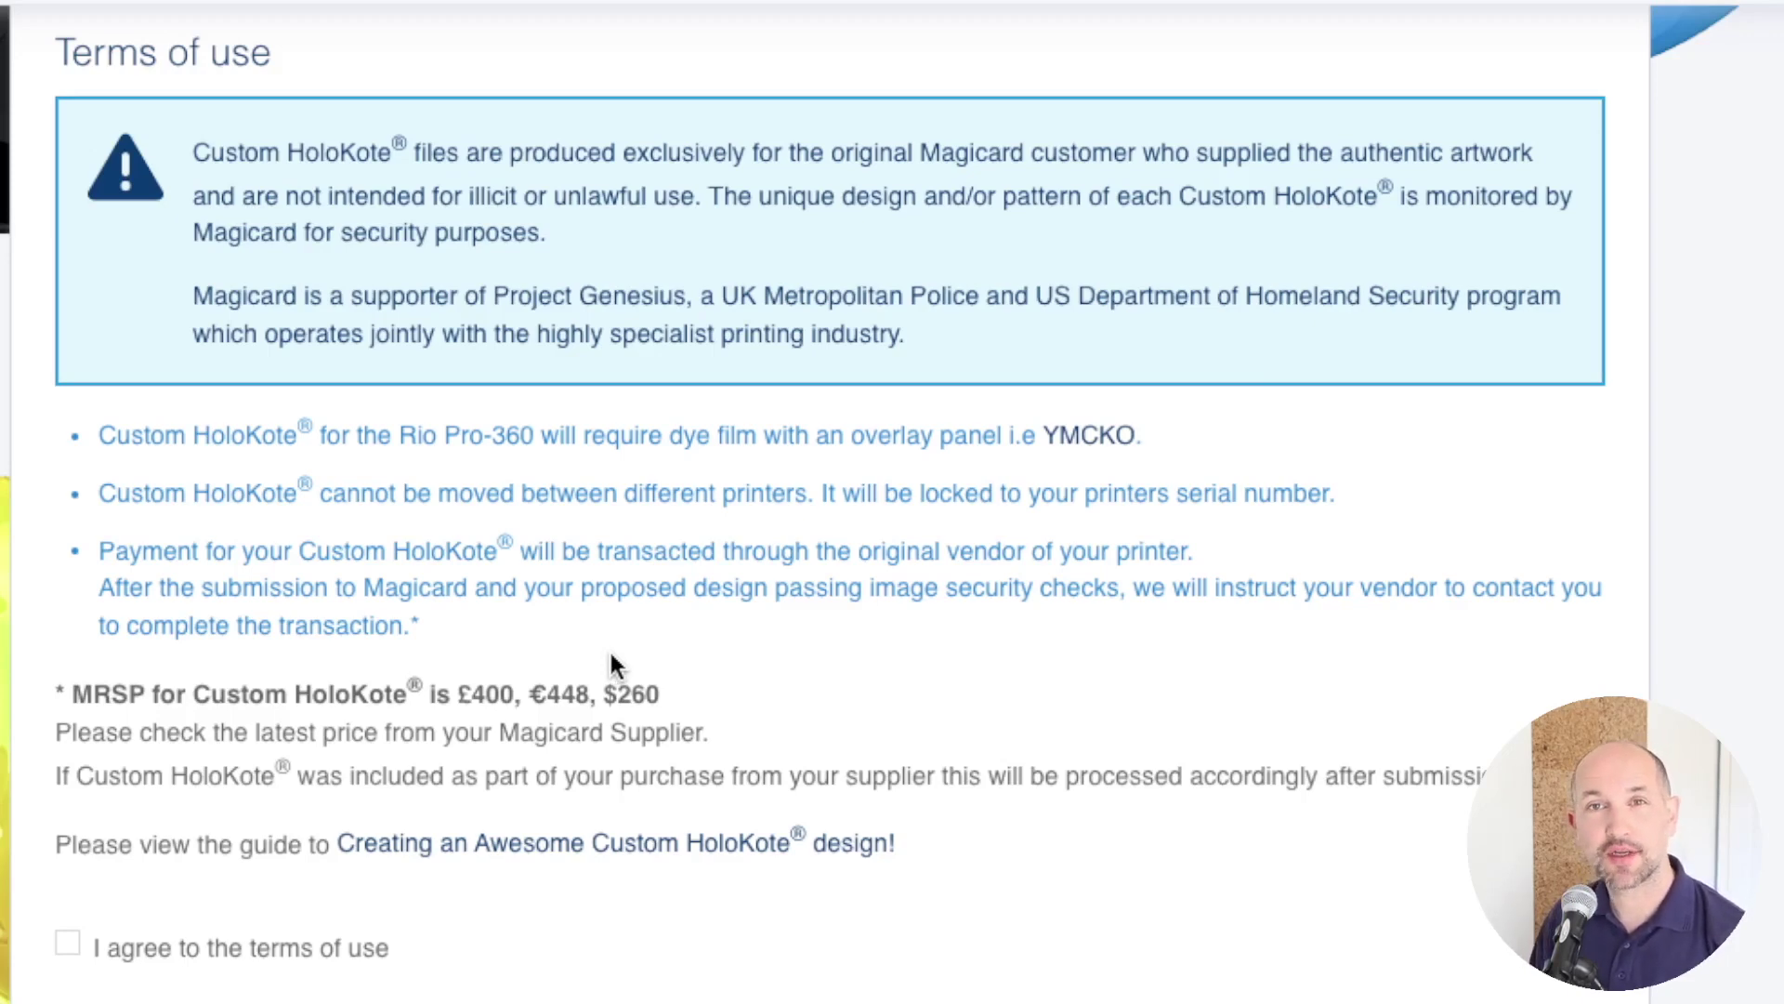
{"action": "scroll", "coordinate": [611, 655], "scroll_direction": "down", "scroll_amount": 2}
{"action": "left_click_drag", "start_coordinate": [99, 251], "coordinate": [1153, 276]}
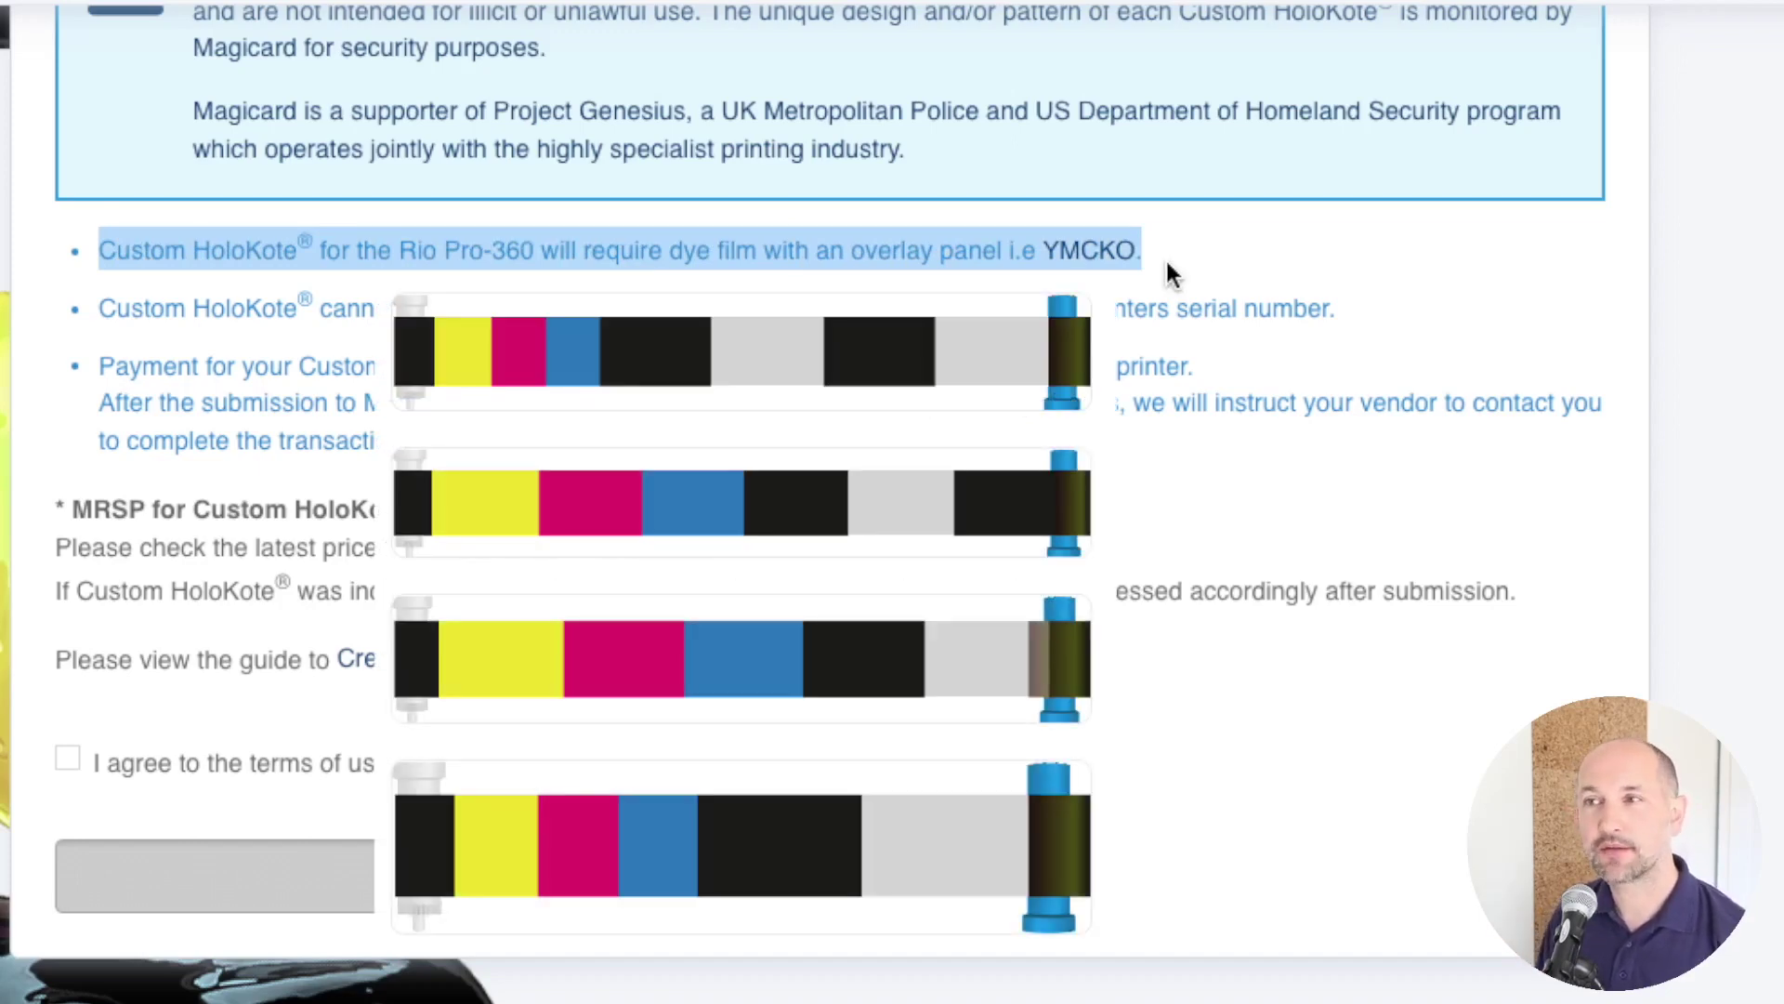
{"action": "left_click", "coordinate": [1166, 261]}
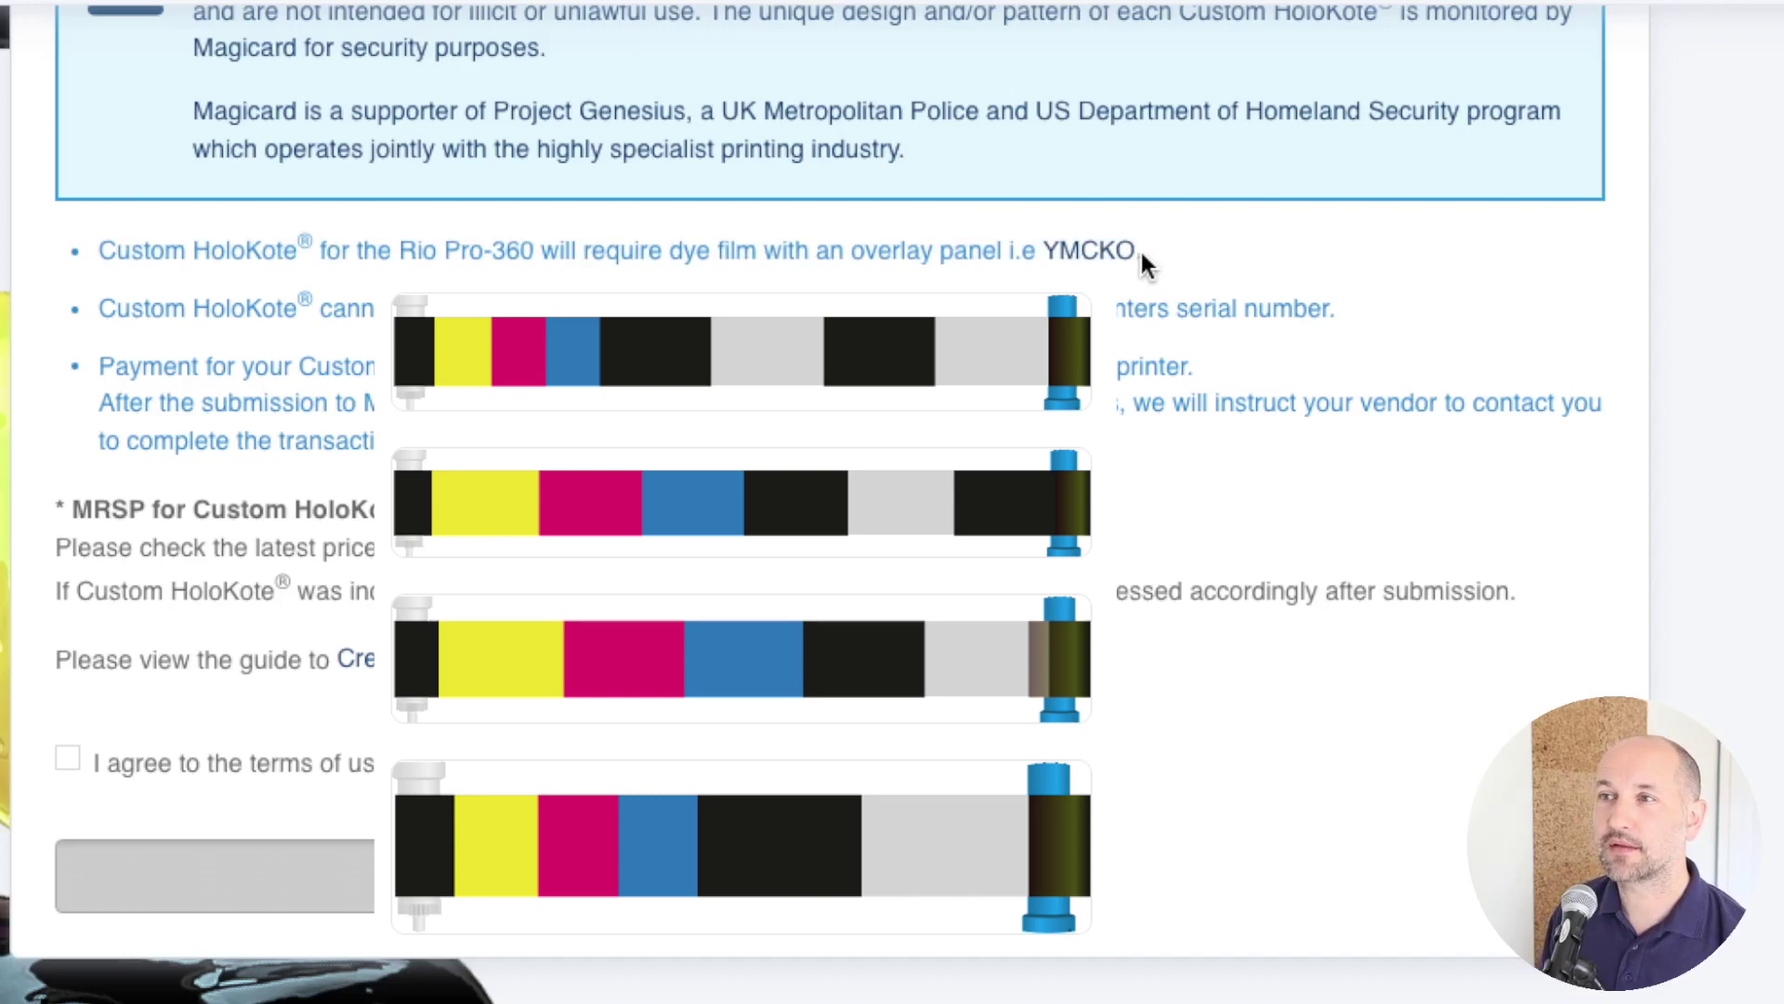
{"action": "left_click_drag", "start_coordinate": [1112, 256], "coordinate": [1043, 252]}
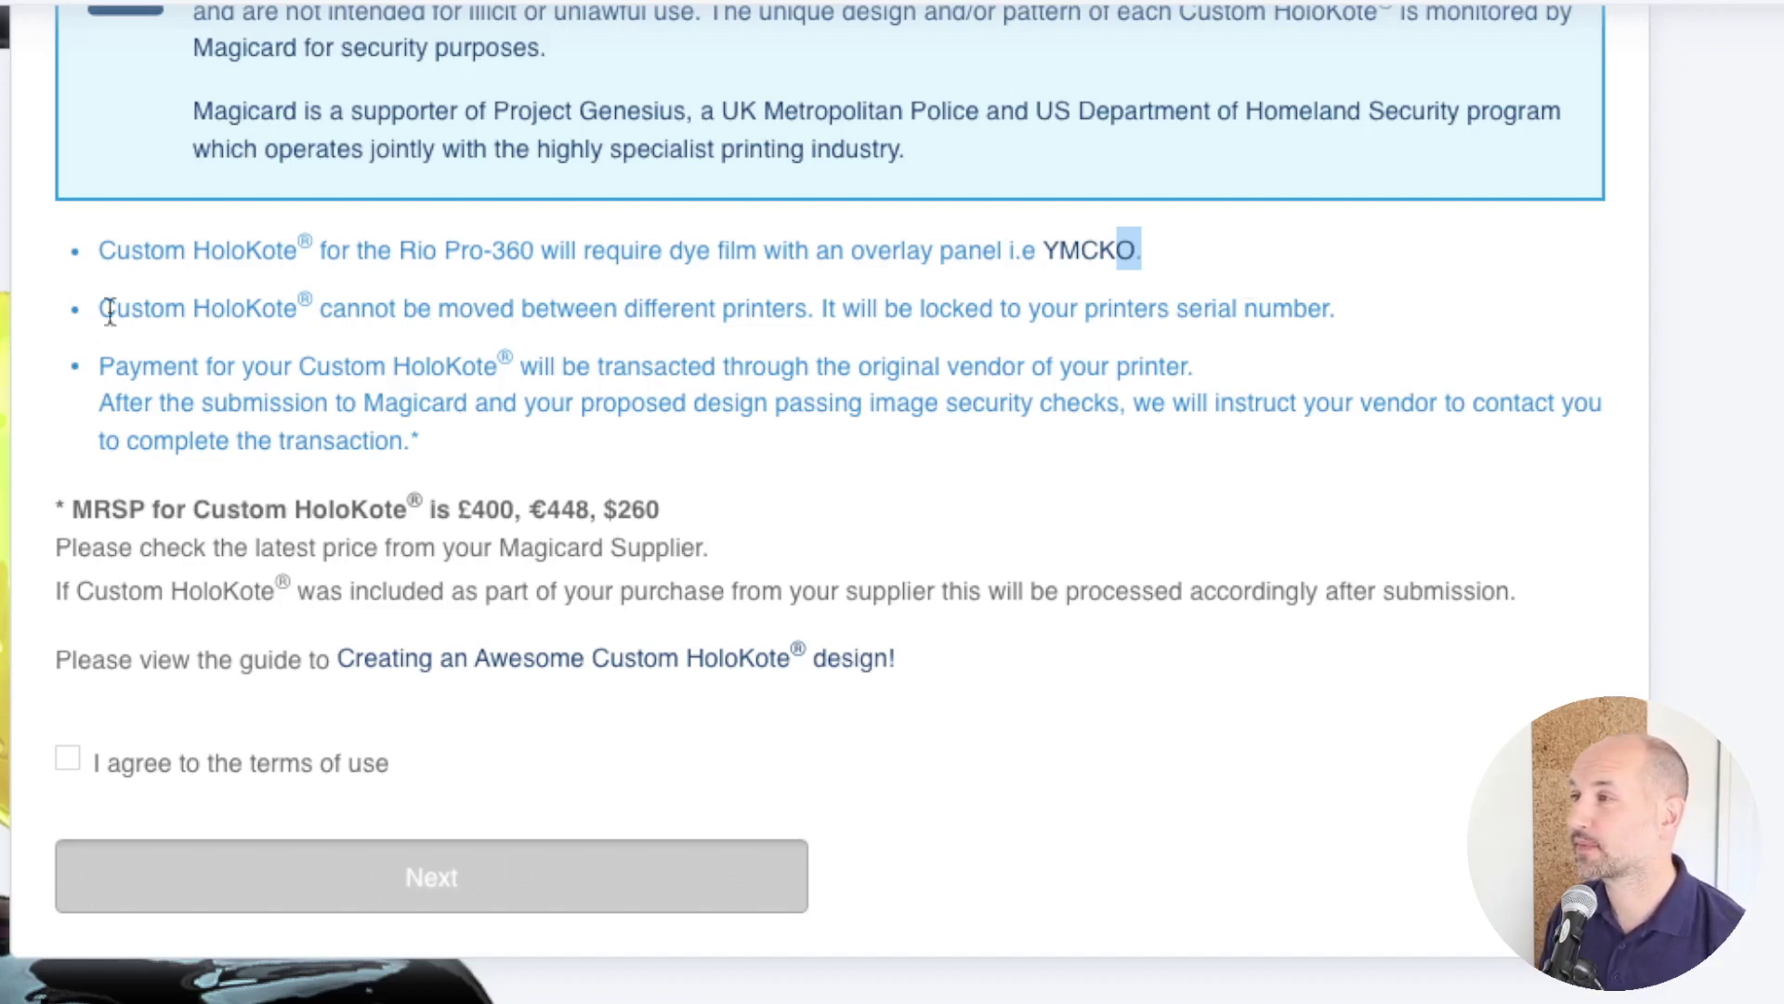
{"action": "left_click_drag", "start_coordinate": [100, 308], "coordinate": [113, 306]}
{"action": "left_click_drag", "start_coordinate": [484, 309], "coordinate": [1348, 327]}
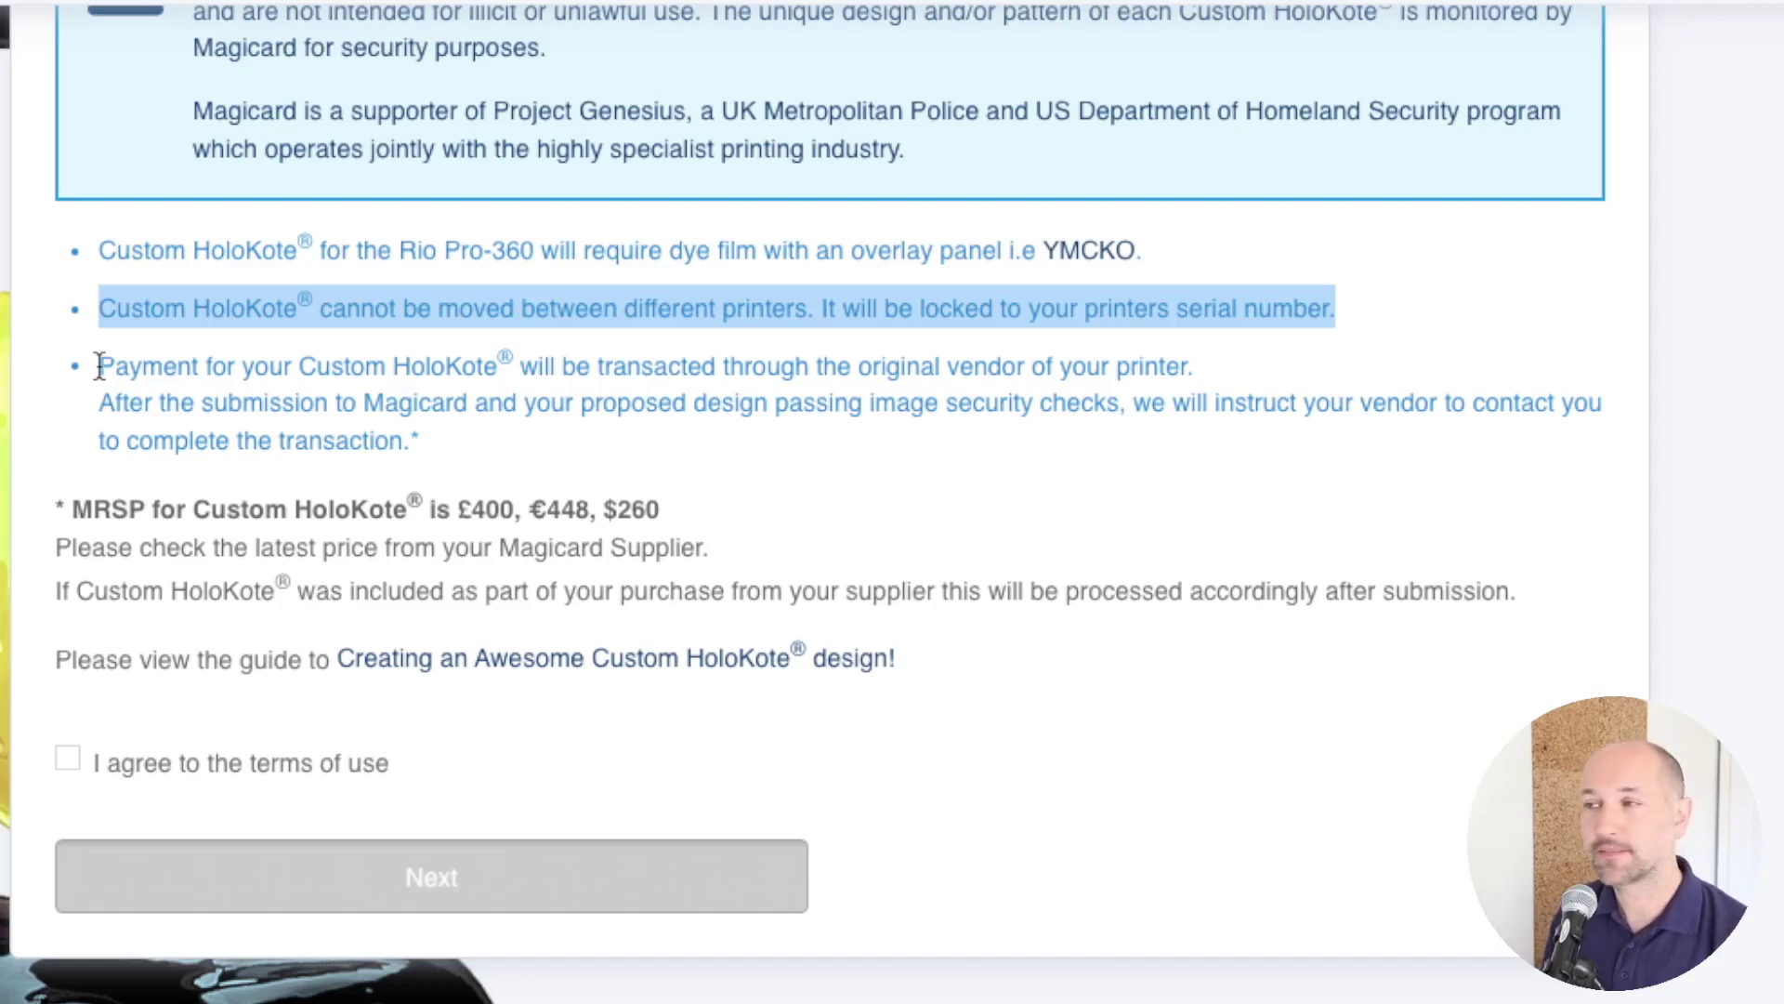
{"action": "left_click_drag", "start_coordinate": [71, 509], "coordinate": [630, 522]}
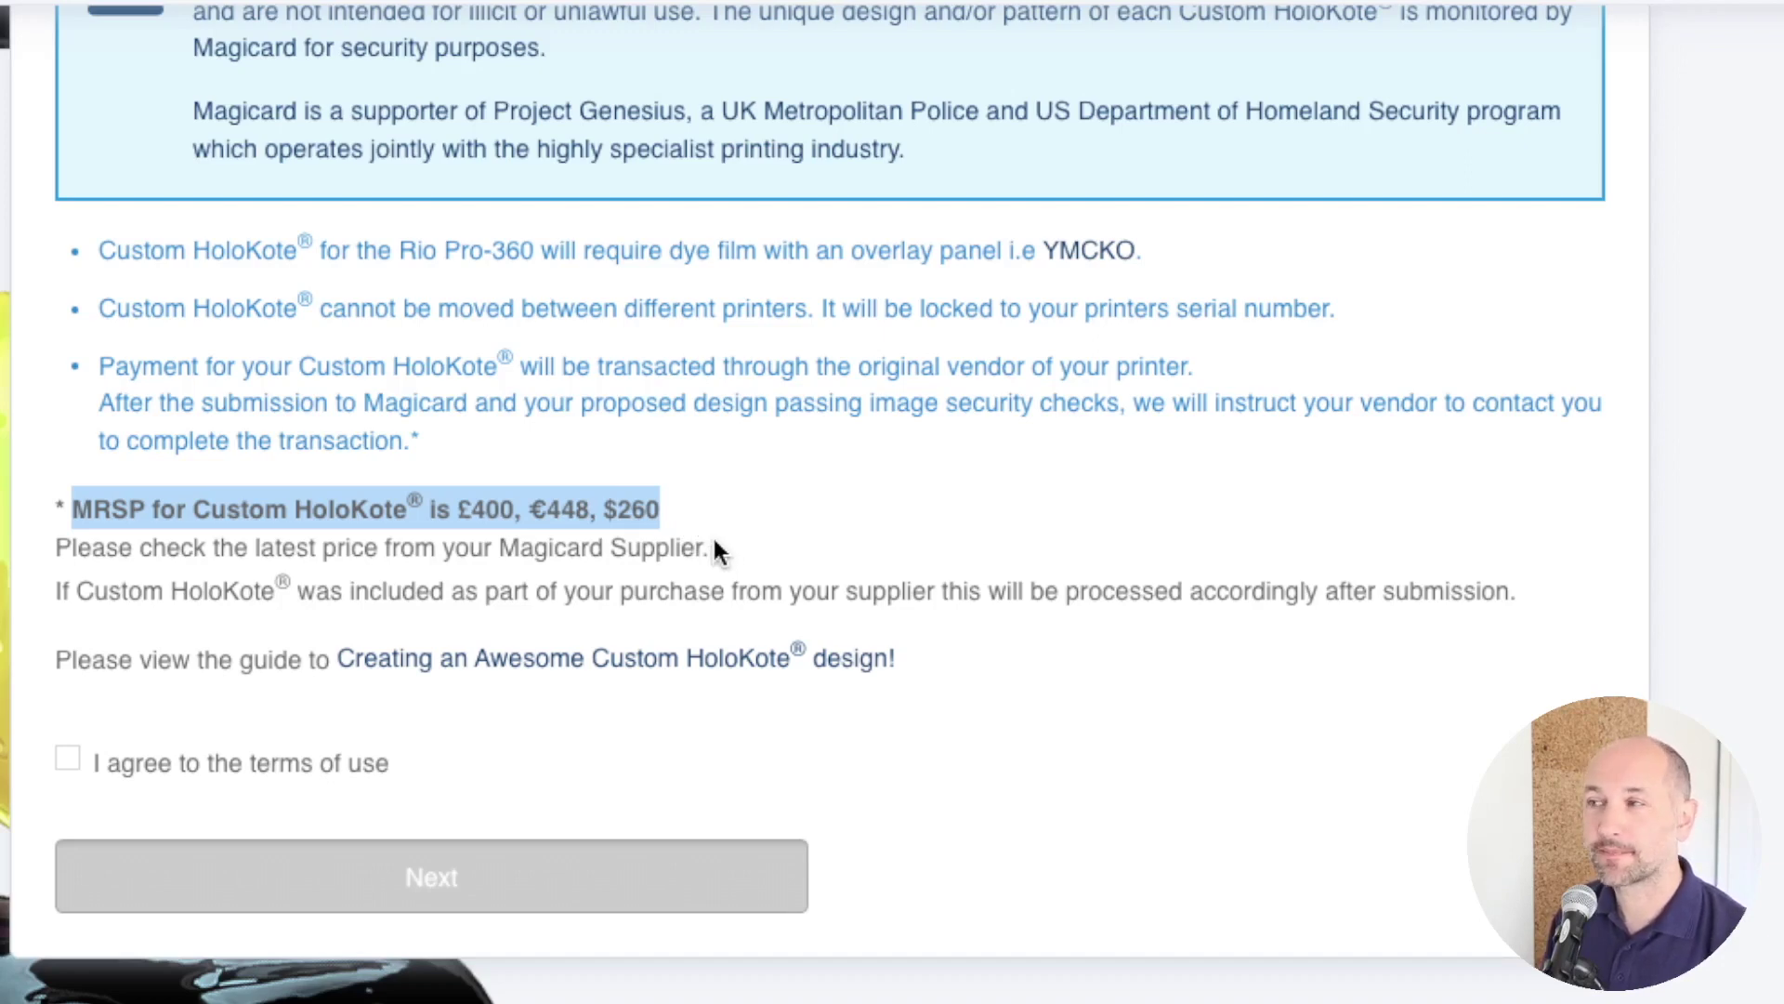
{"action": "left_click_drag", "start_coordinate": [712, 548], "coordinate": [47, 544]}
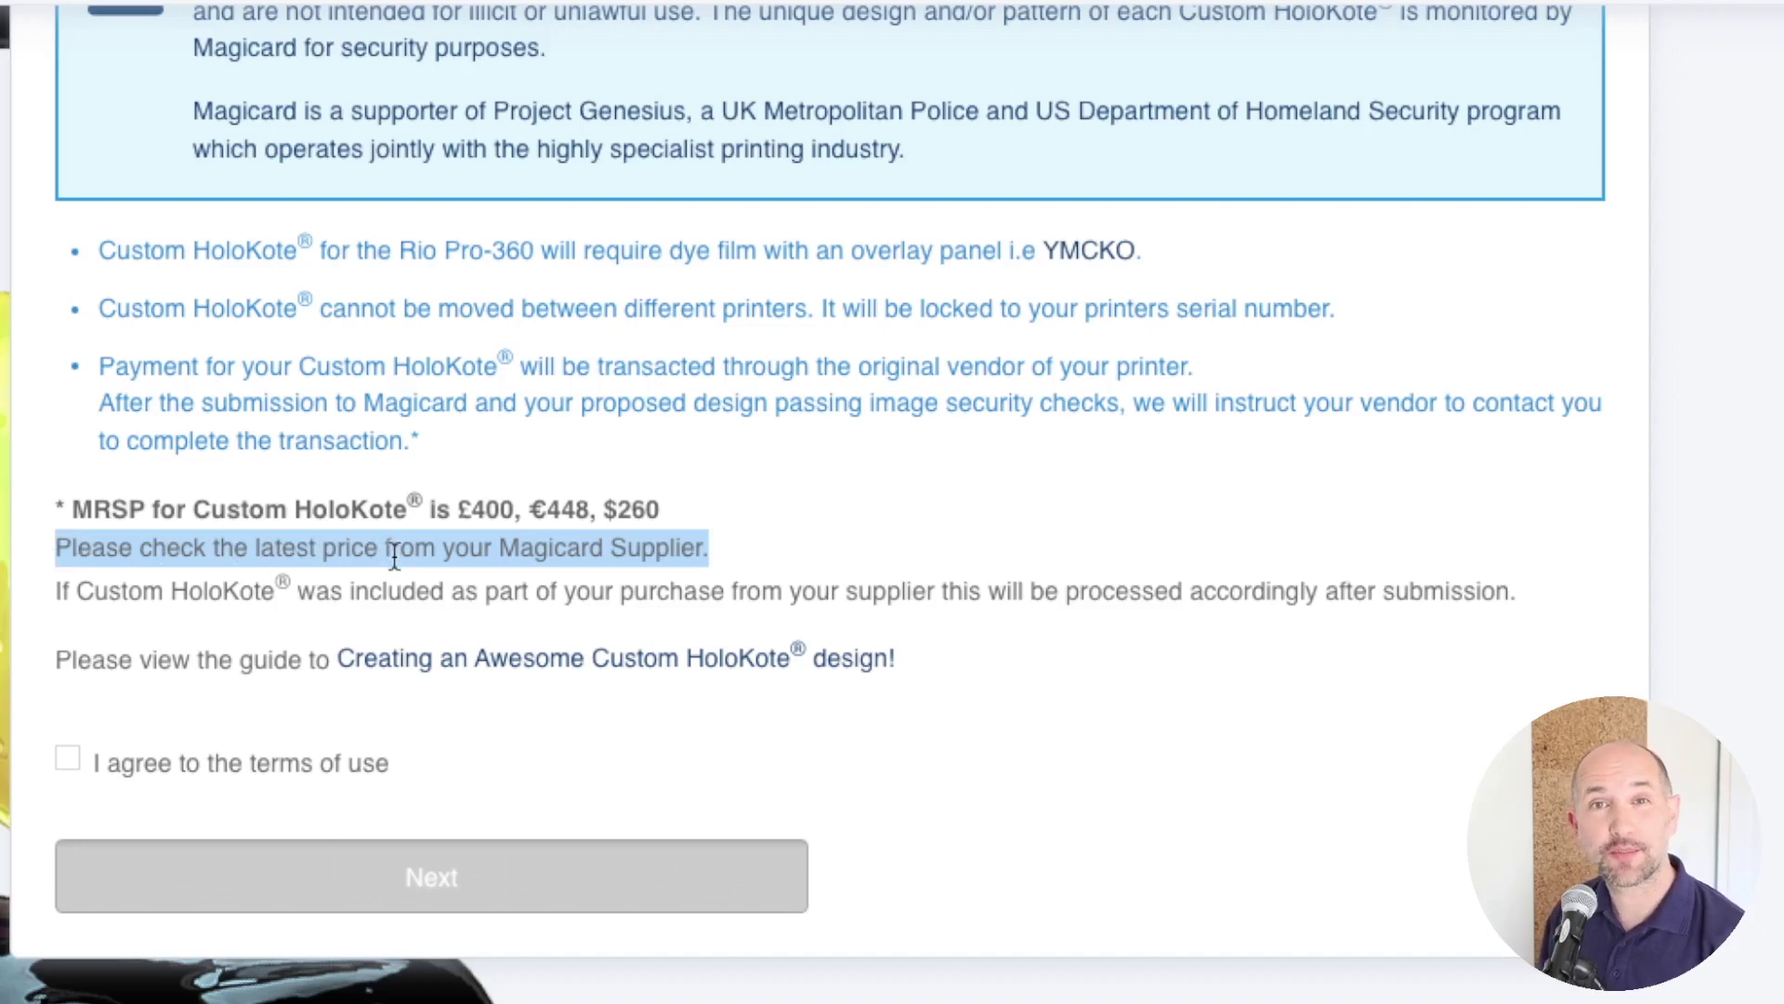
{"action": "left_click", "coordinate": [74, 655]}
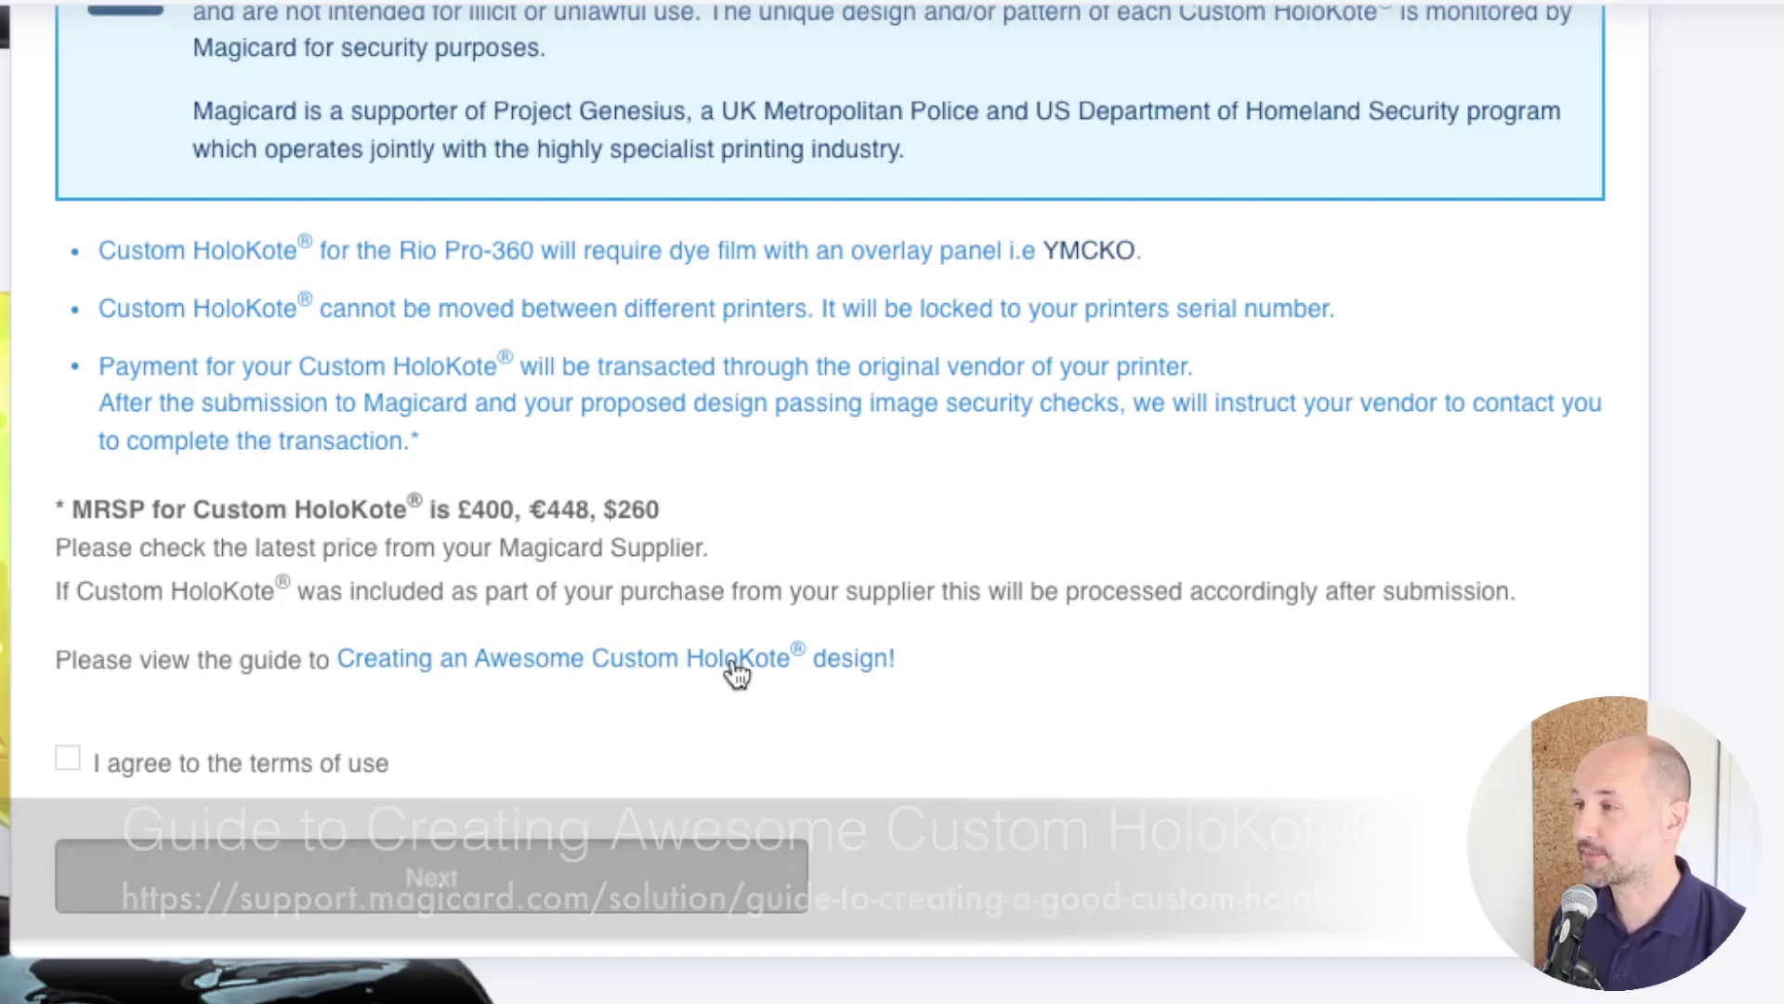
- Agree to the terms of use, proceed to design setup, and switch the card preview to portrait
{"action": "left_click", "coordinate": [69, 759]}
{"action": "left_click", "coordinate": [414, 867]}
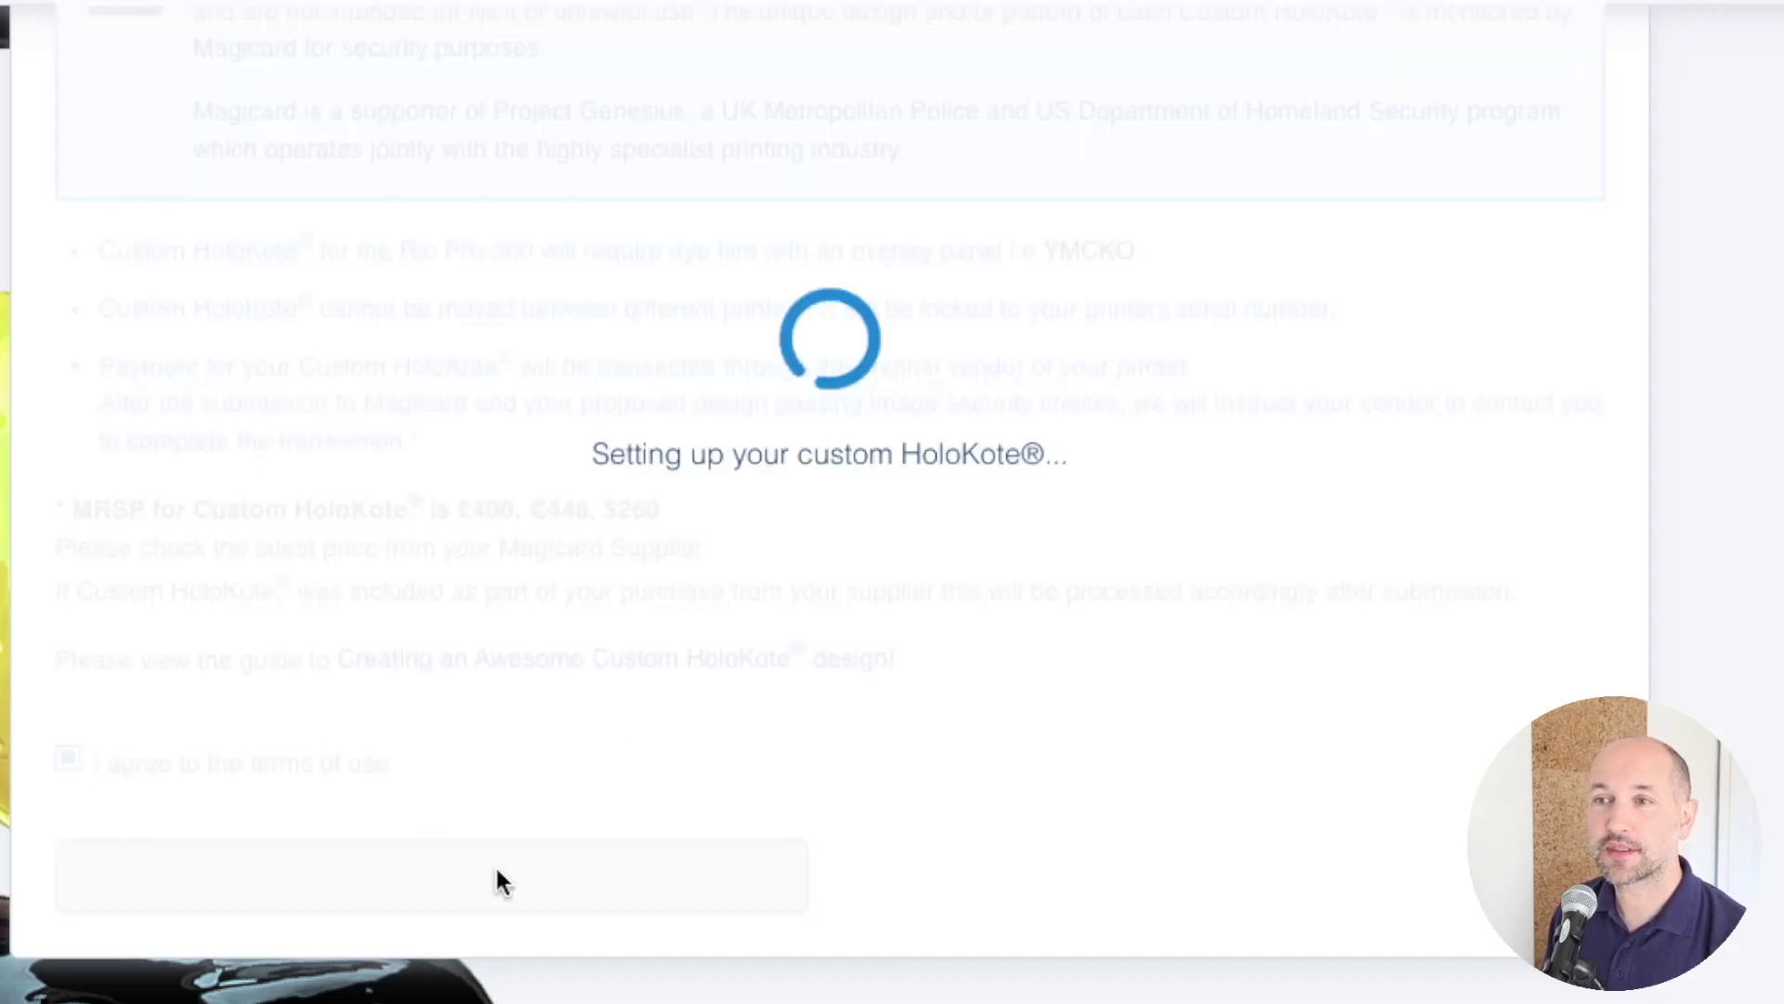
{"action": "scroll", "coordinate": [508, 862], "scroll_direction": "down", "scroll_amount": 5}
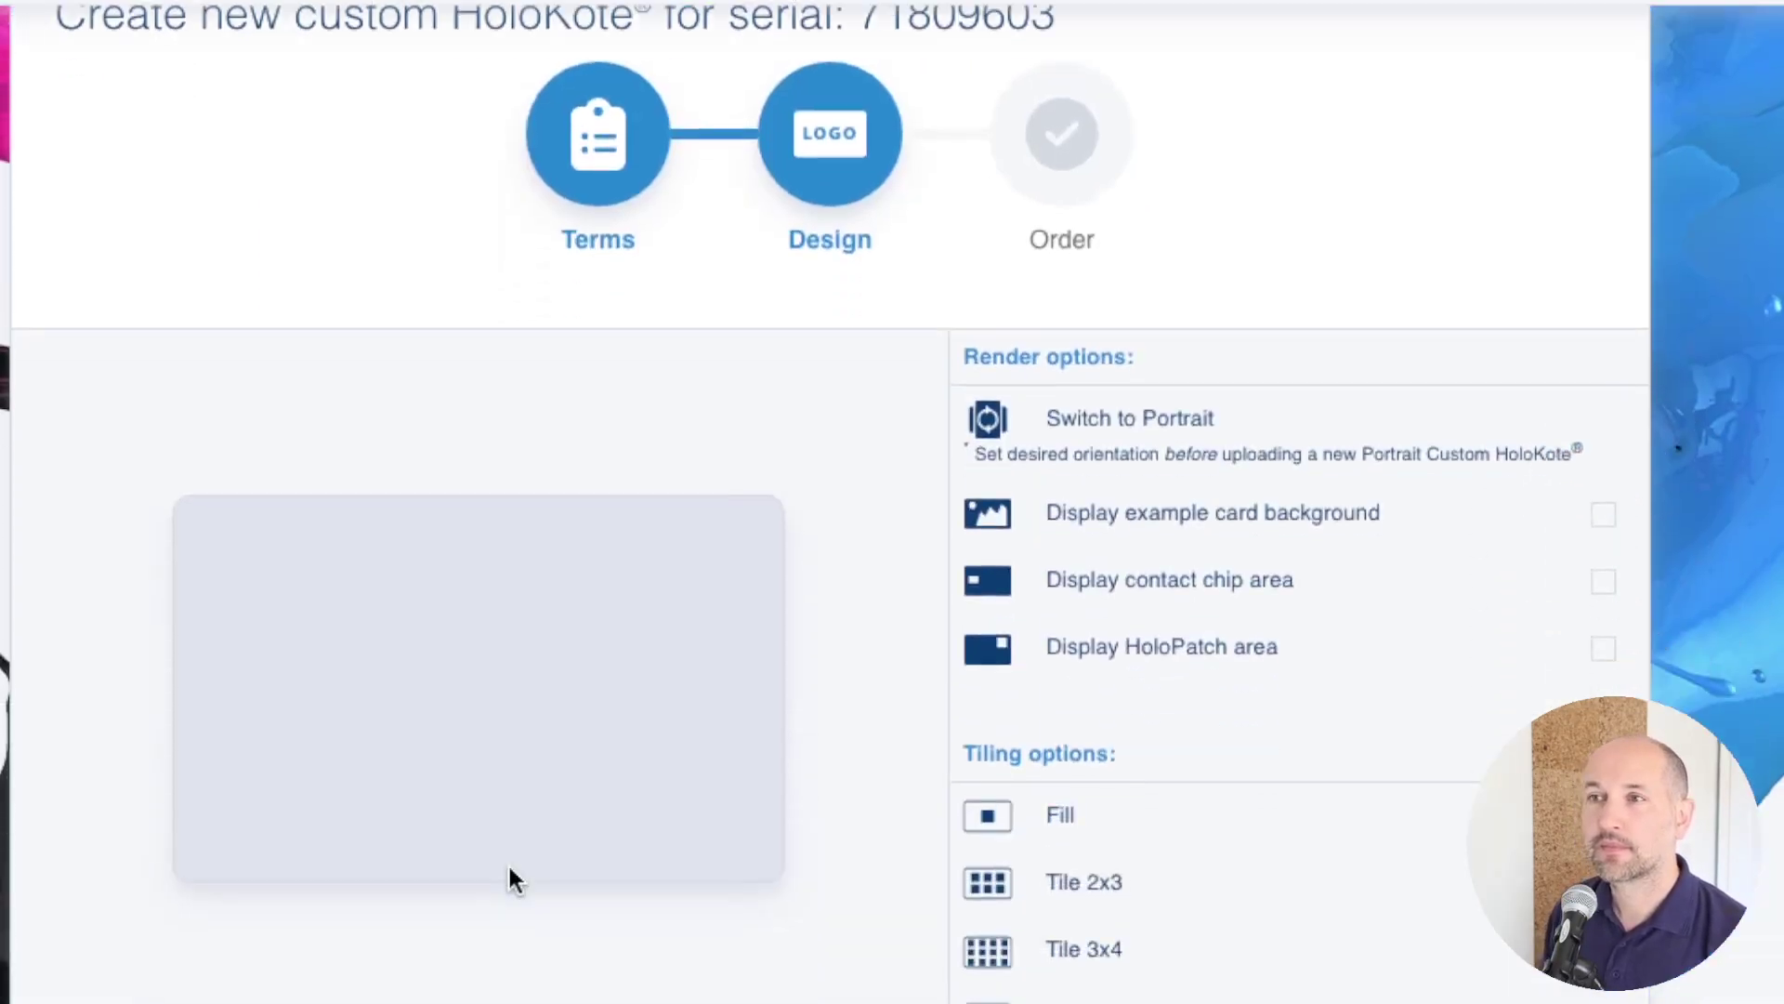
{"action": "scroll", "coordinate": [507, 862], "scroll_direction": "down", "scroll_amount": 2}
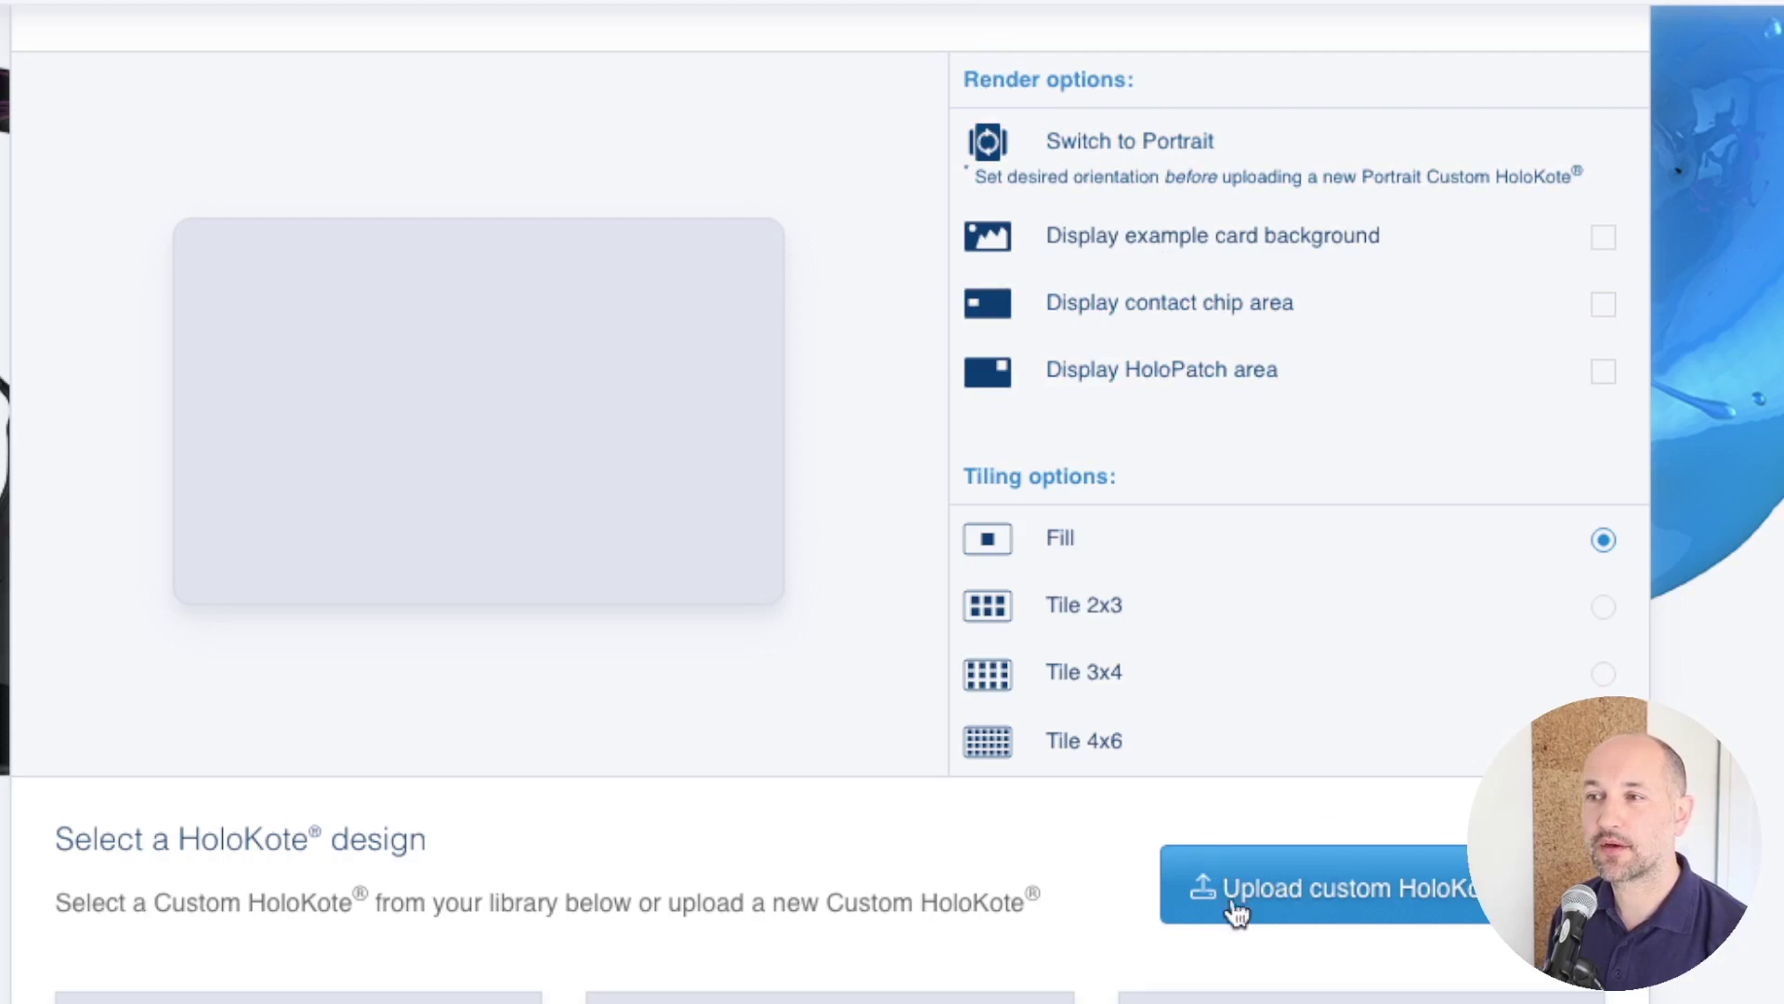
{"action": "left_click", "coordinate": [1141, 149]}
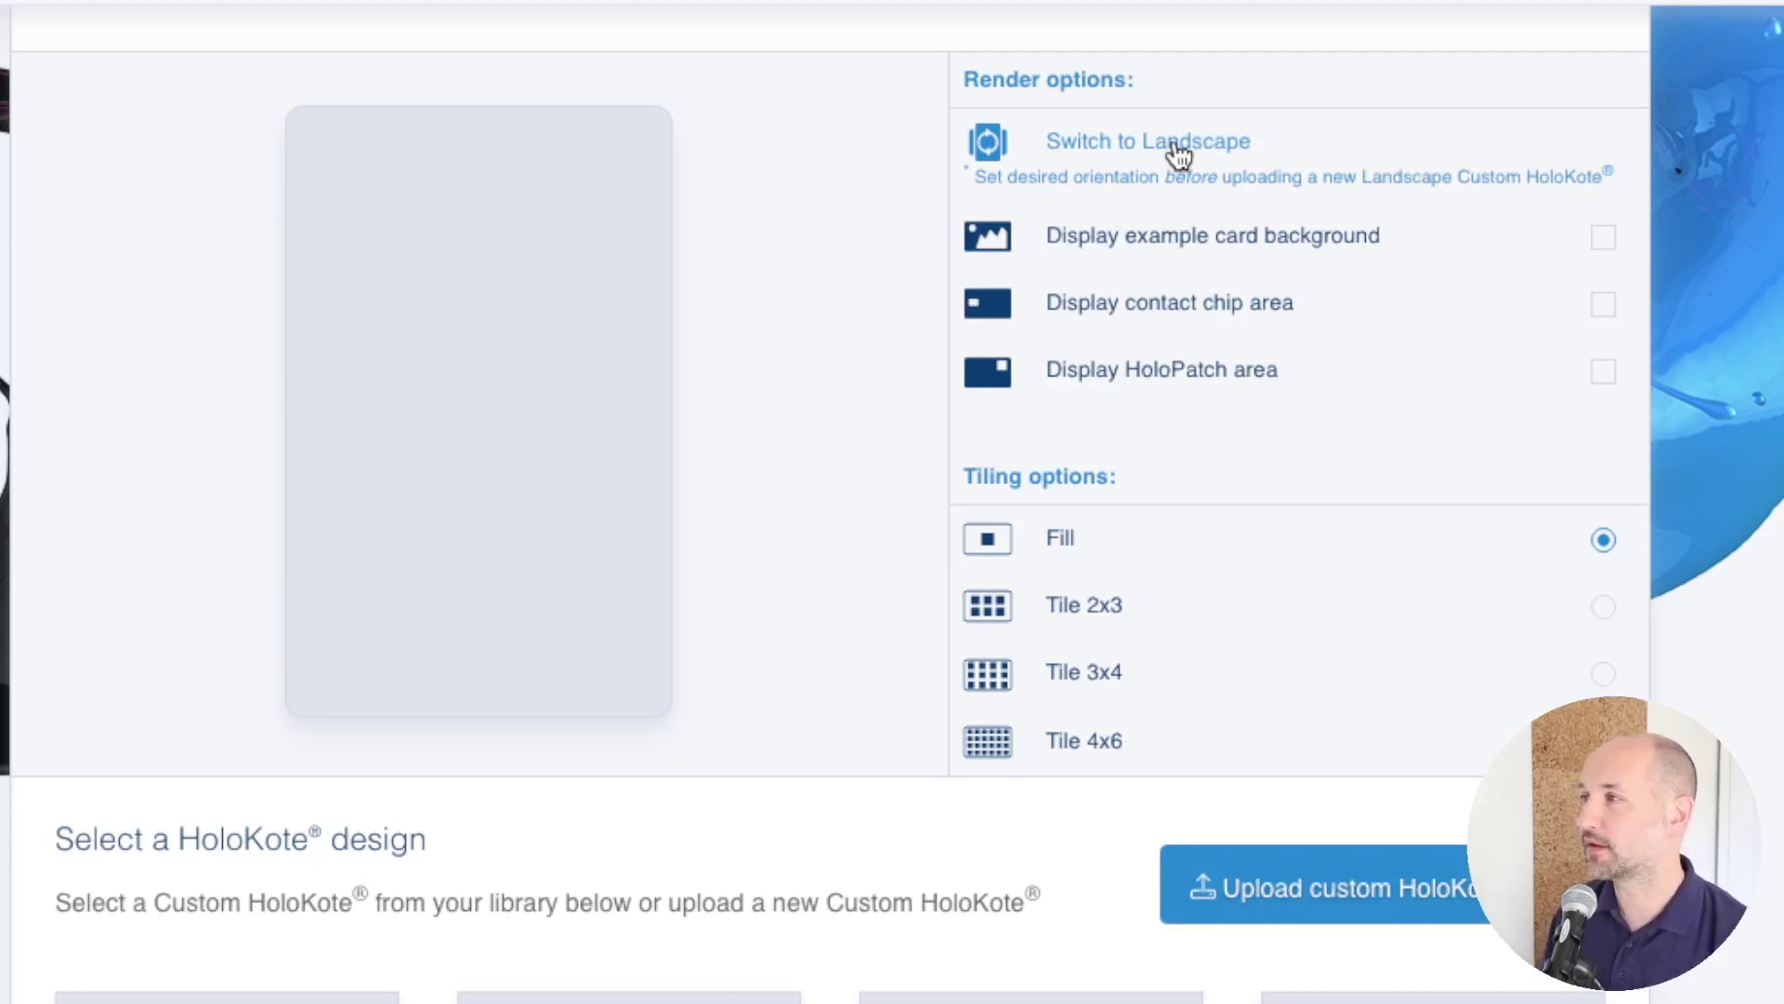
- Return the preview to landscape and show the example background, contact chip and HoloPatch
{"action": "left_click", "coordinate": [1177, 144]}
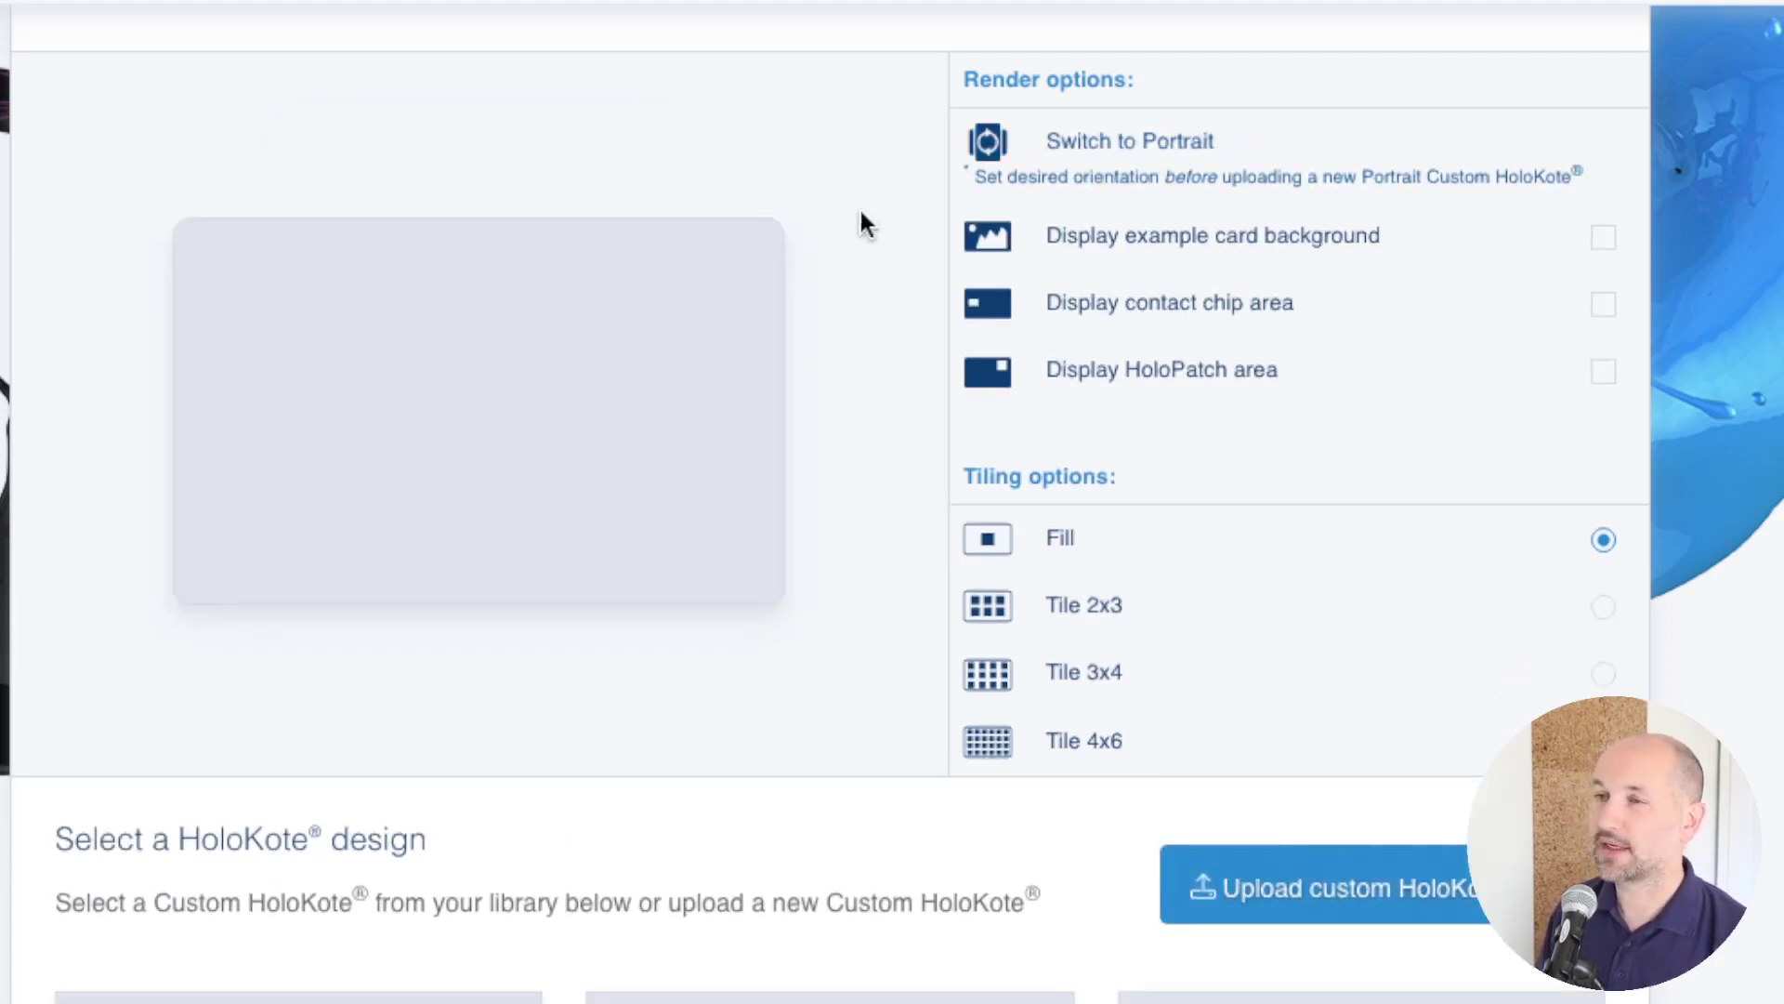
{"action": "left_click", "coordinate": [1223, 242]}
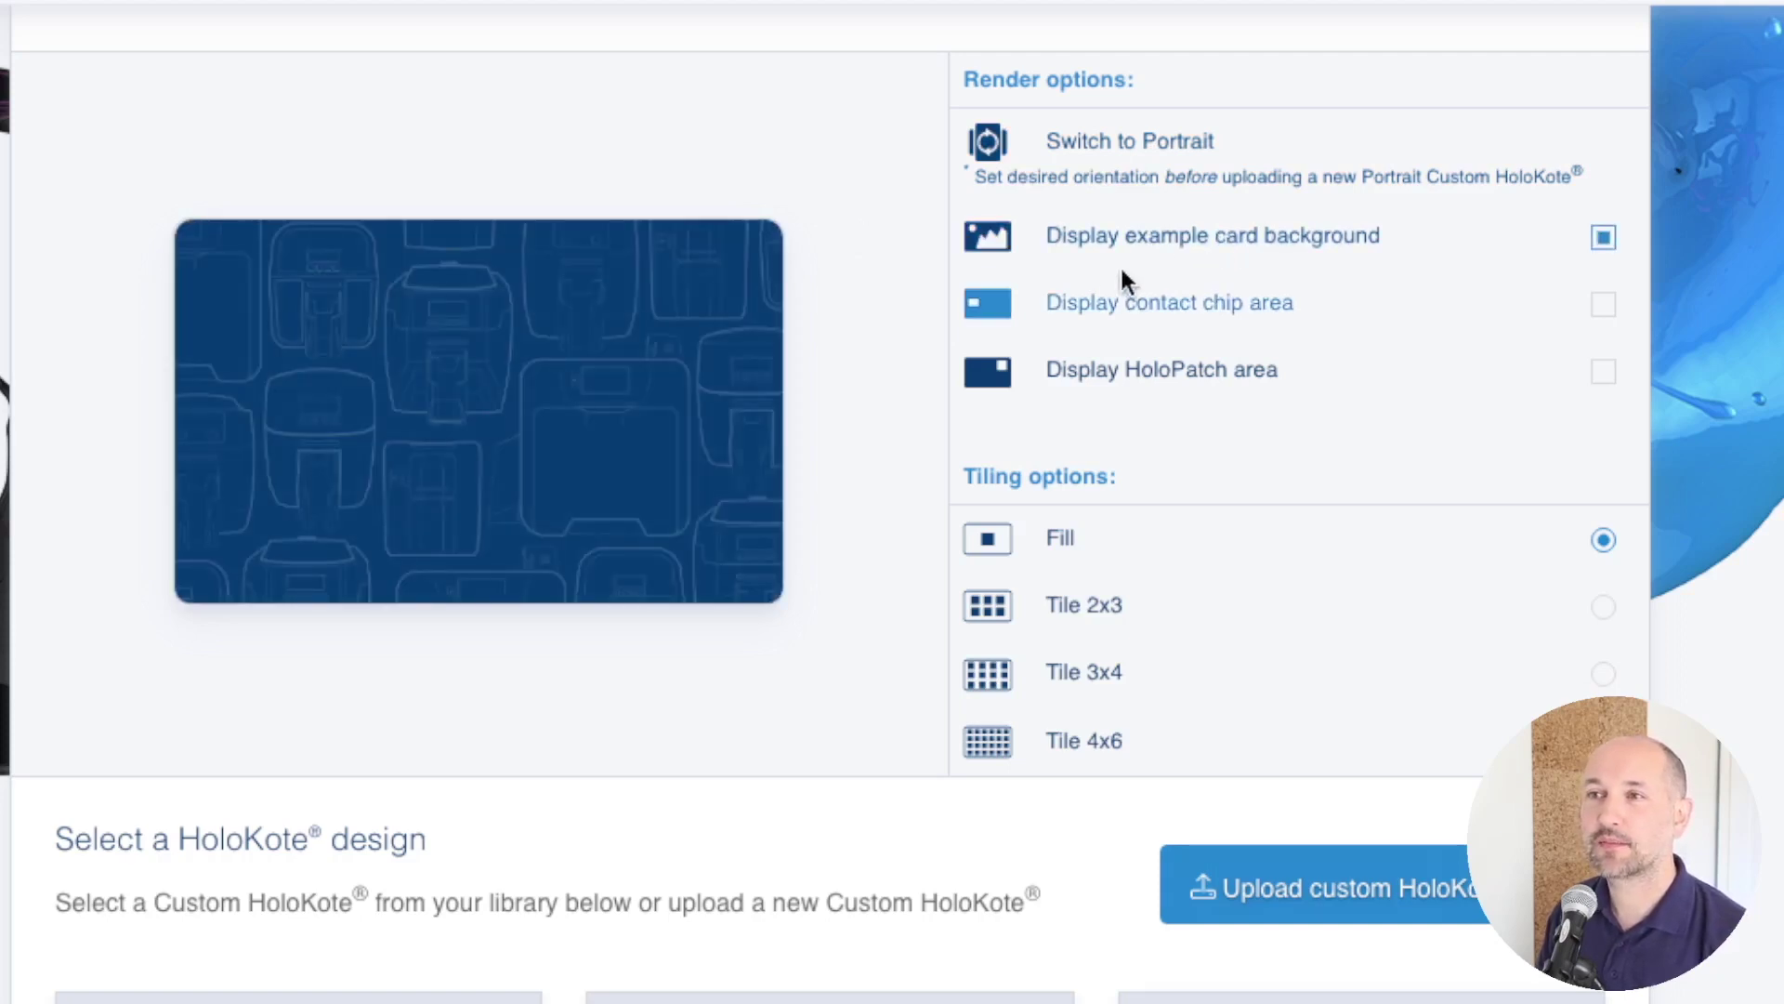
{"action": "left_click", "coordinate": [1162, 318]}
{"action": "left_click", "coordinate": [1177, 381]}
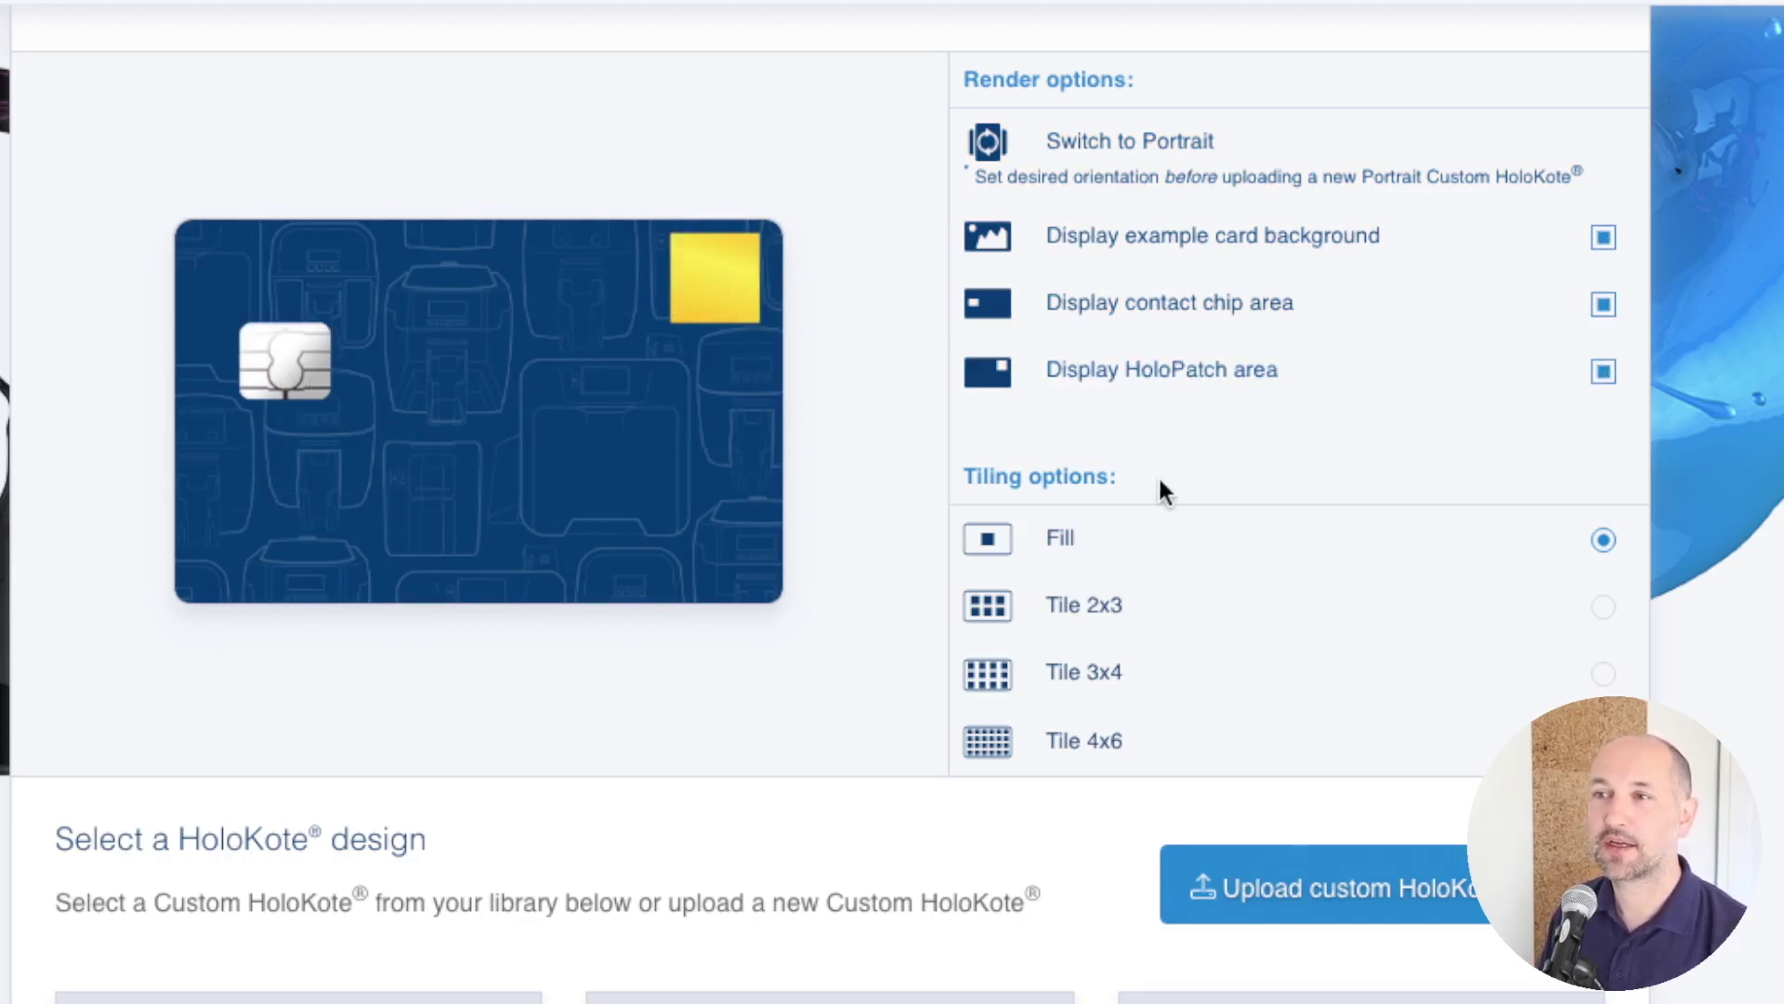
- Apply the STAFF design to the preview card
{"action": "scroll", "coordinate": [822, 720], "scroll_direction": "down", "scroll_amount": 4}
{"action": "left_click", "coordinate": [426, 772]}
{"action": "scroll", "coordinate": [812, 478], "scroll_direction": "up", "scroll_amount": 5}
{"action": "scroll", "coordinate": [814, 495], "scroll_direction": "up", "scroll_amount": 1}
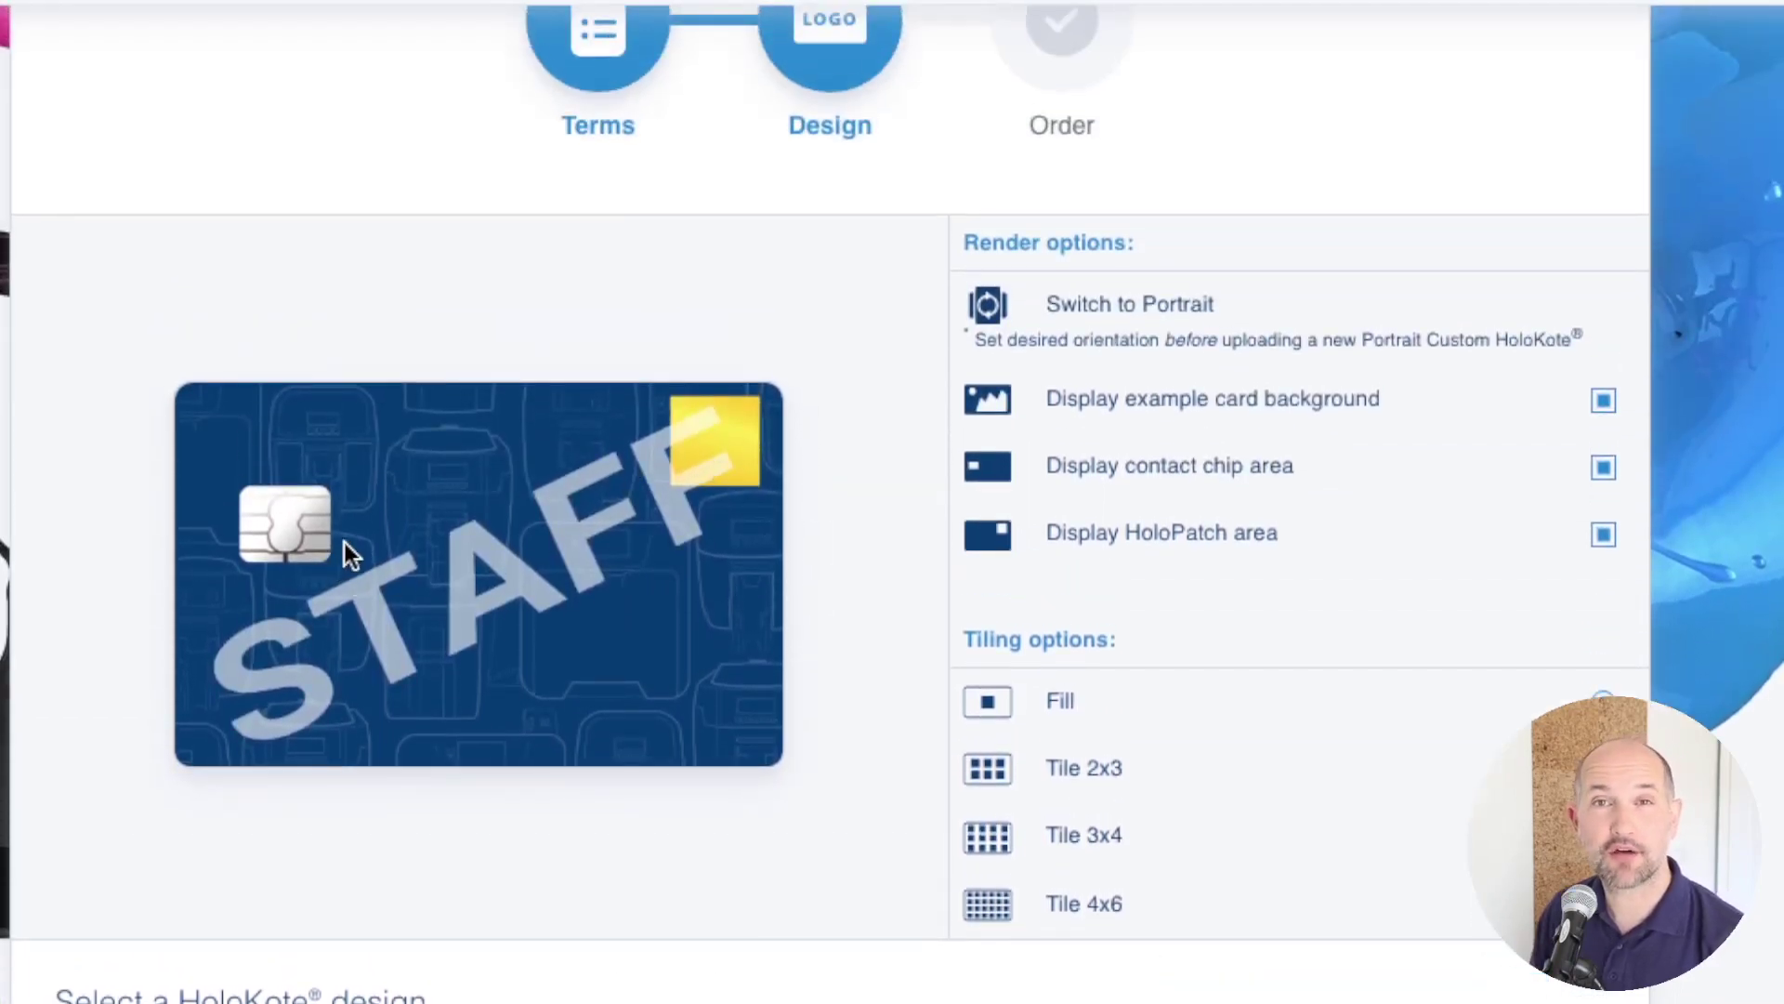
{"action": "scroll", "coordinate": [874, 548], "scroll_direction": "down", "scroll_amount": 2}
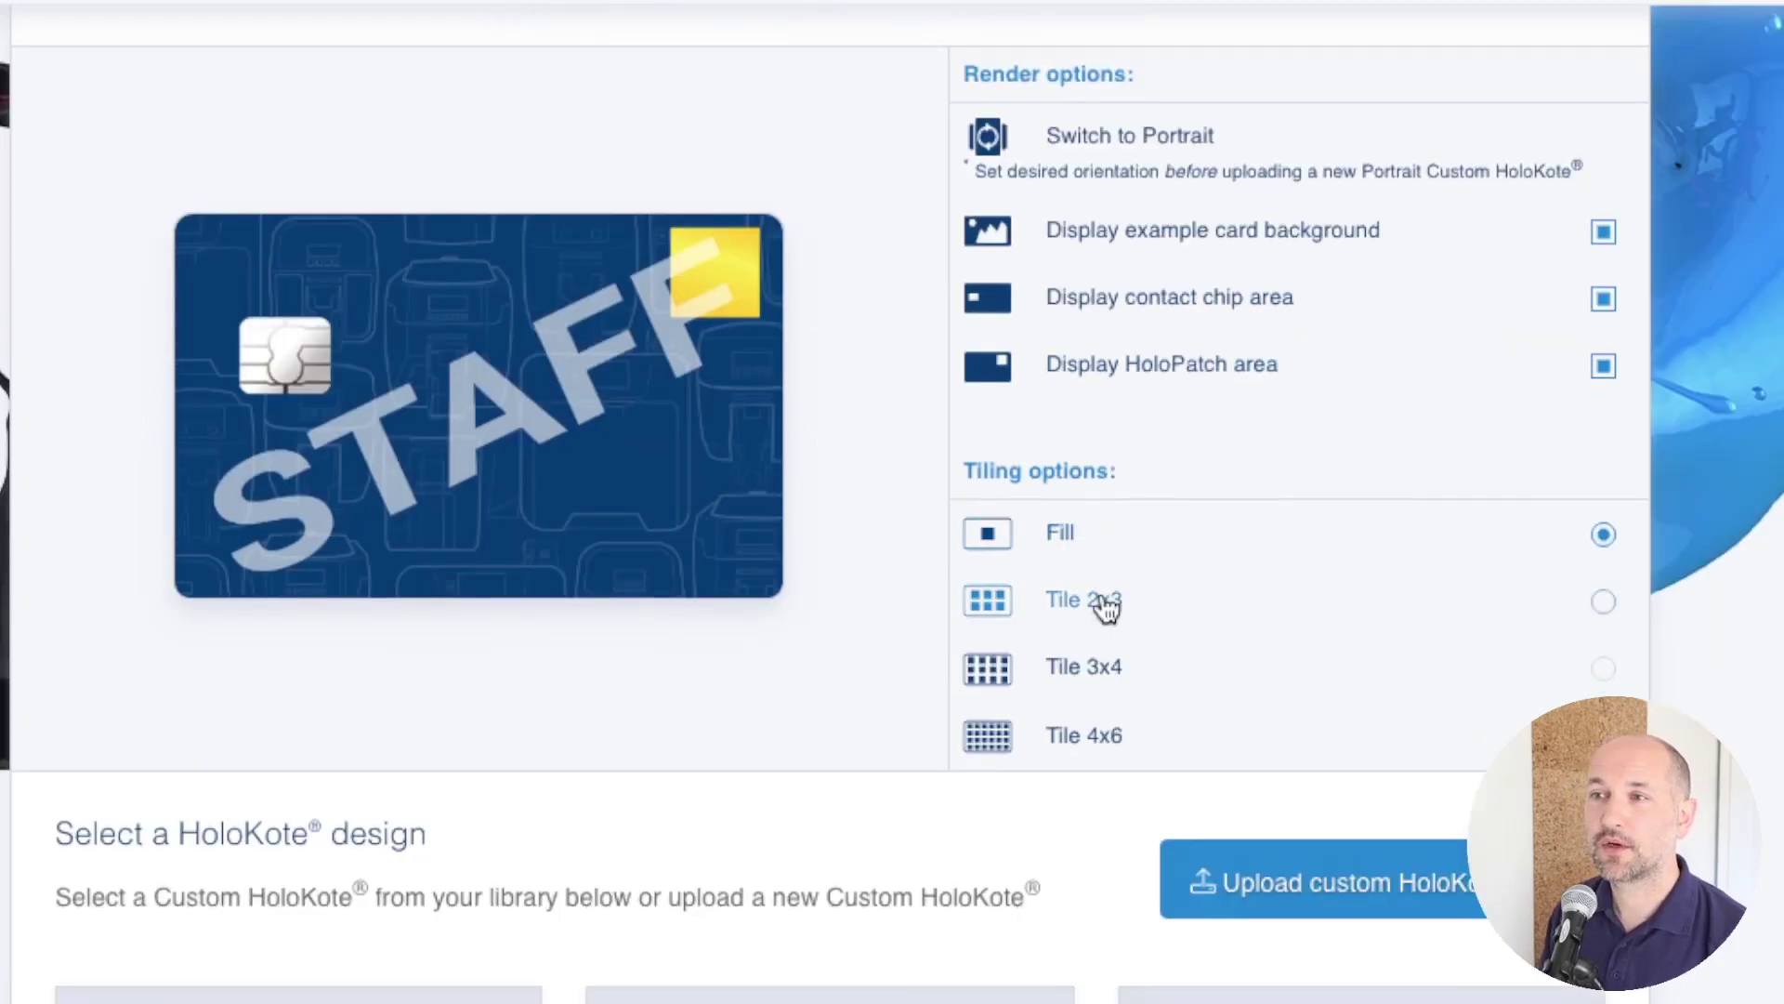
- Compare 2x3, 3x4 and 4x6 tiling of STAFF, then settle on one large Fill
{"action": "left_click", "coordinate": [1106, 605]}
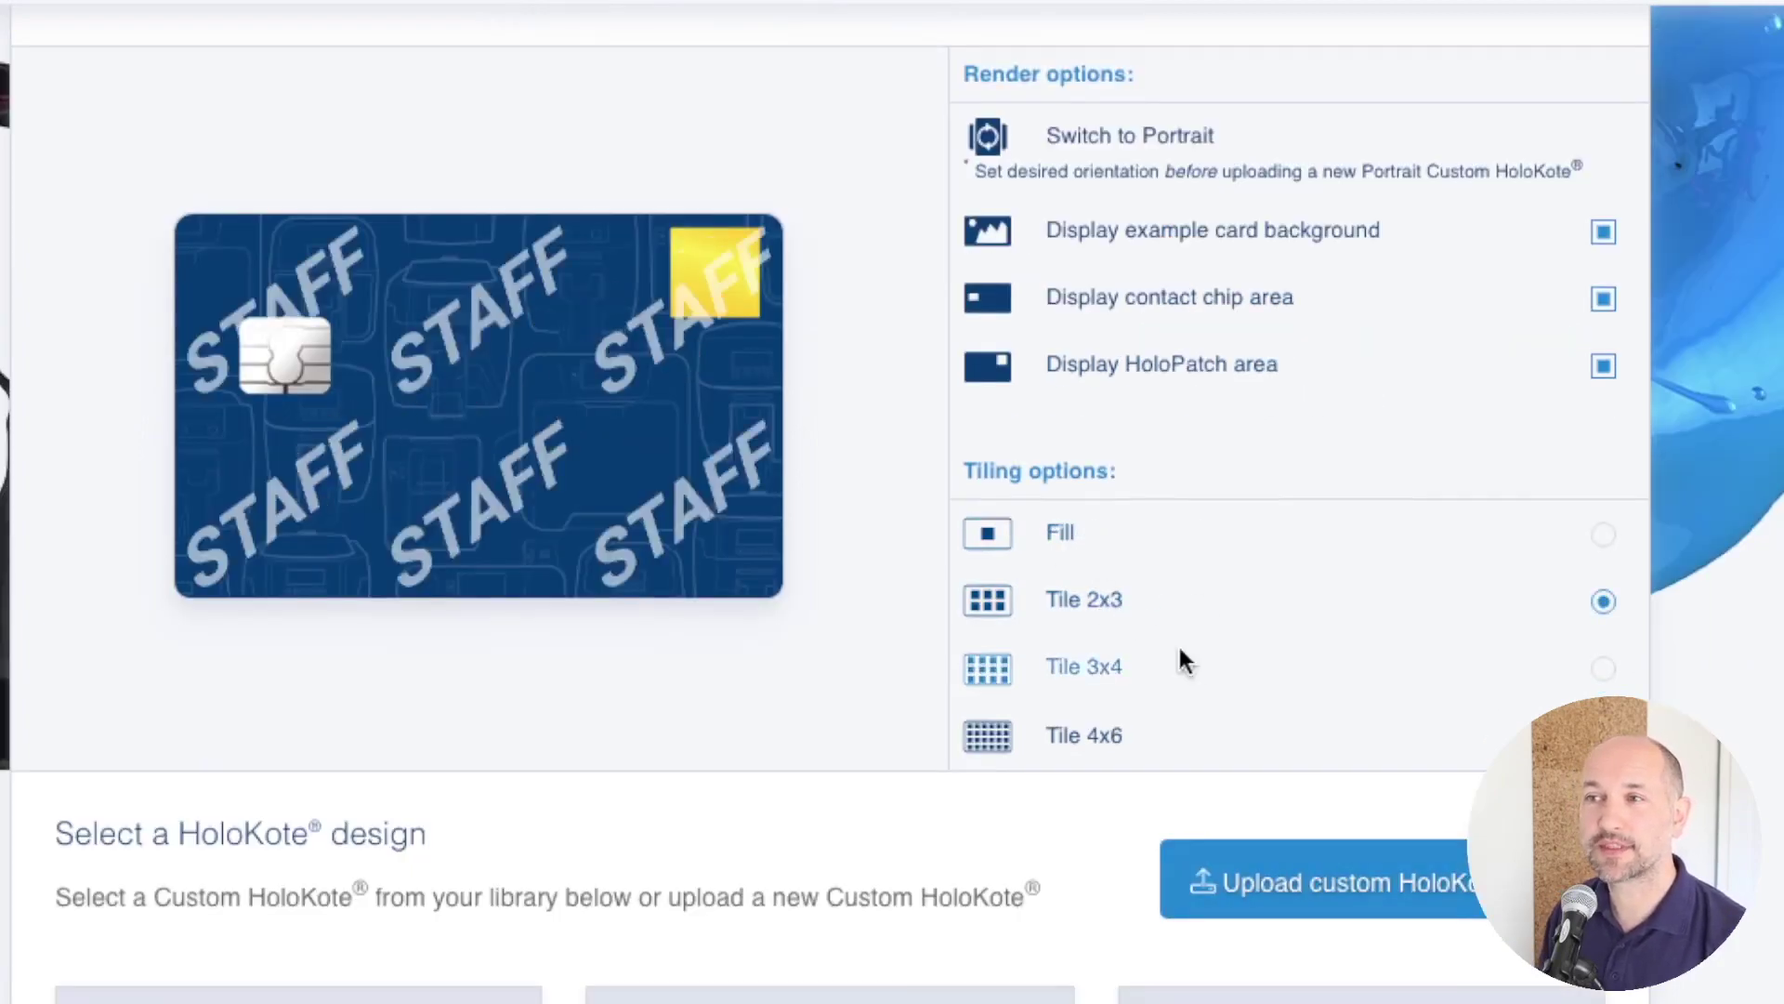
{"action": "left_click", "coordinate": [1177, 675]}
{"action": "left_click", "coordinate": [1168, 736]}
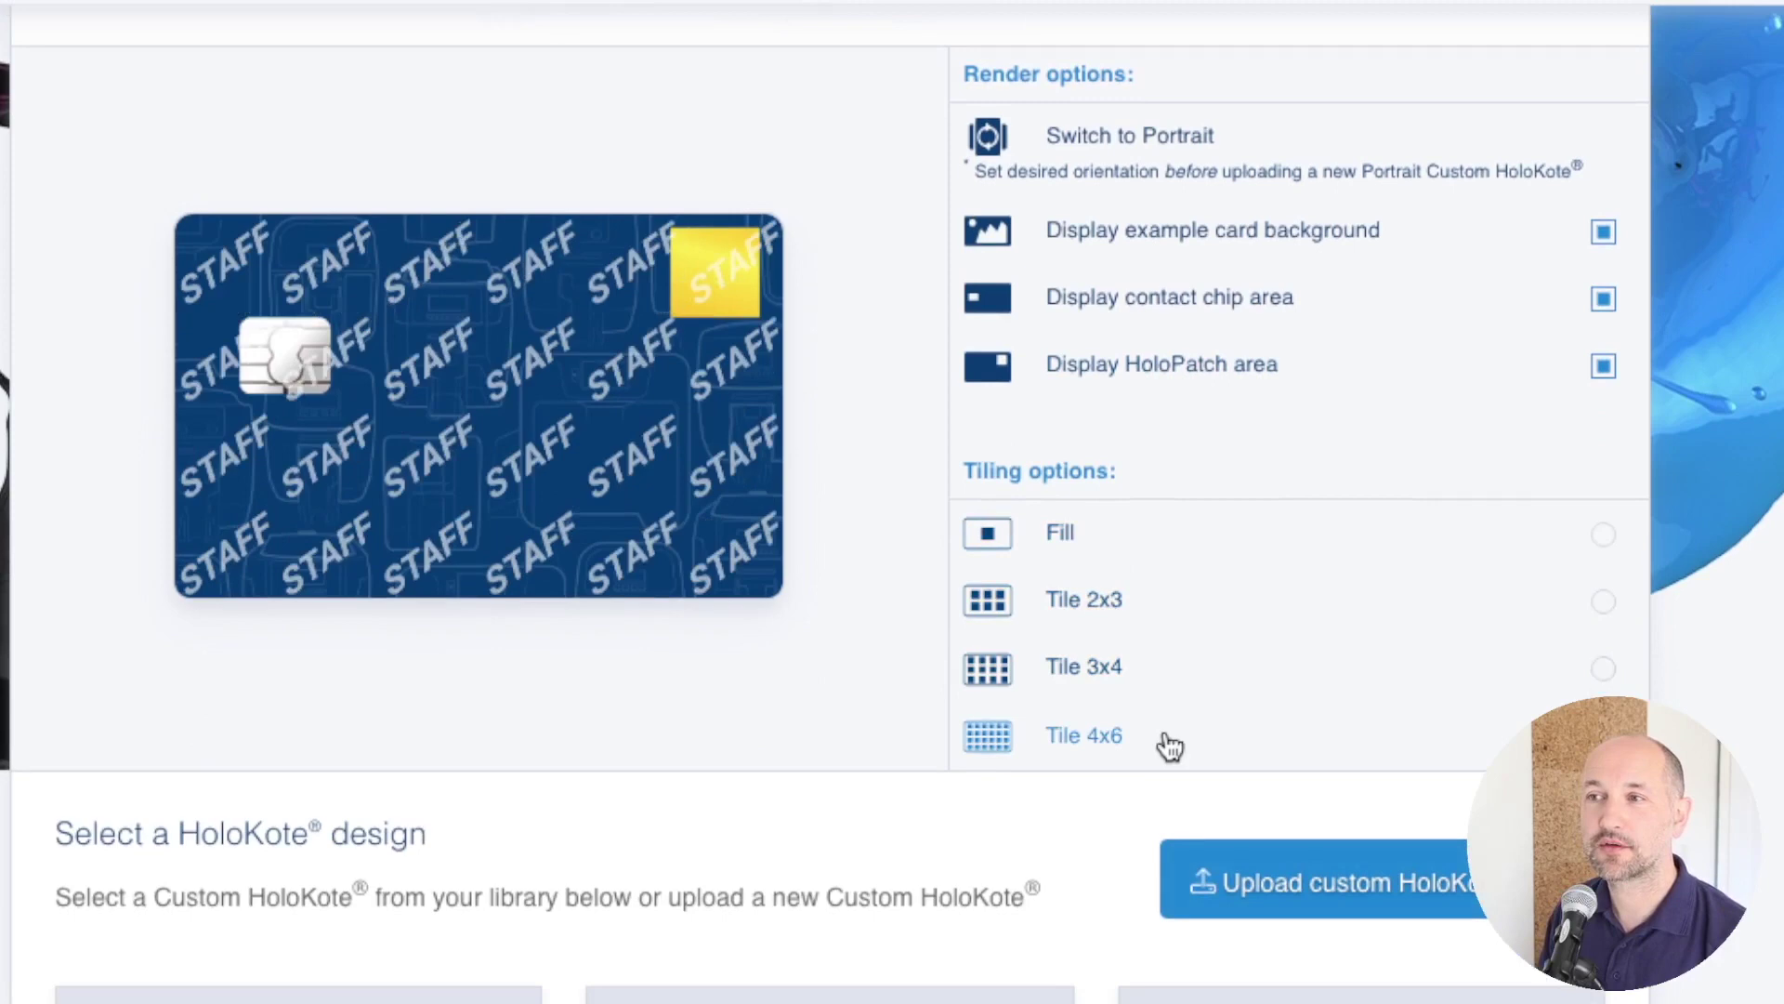
{"action": "left_click", "coordinate": [1108, 544]}
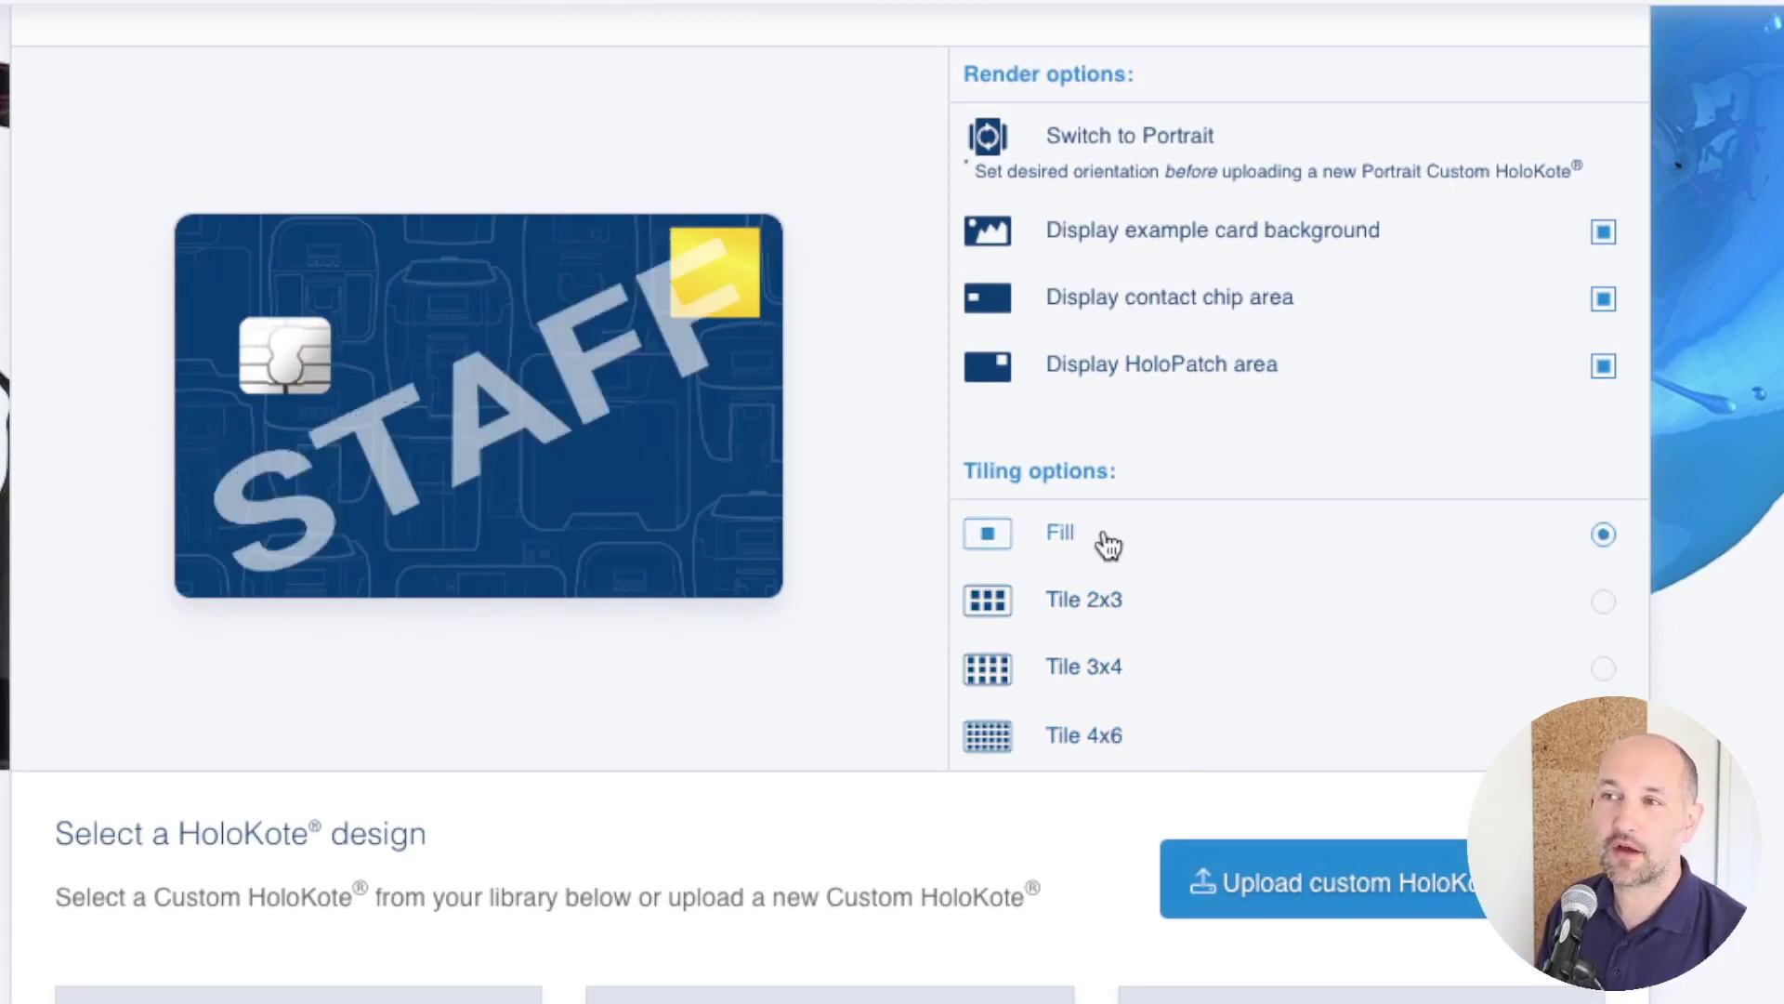
{"action": "left_click", "coordinate": [1117, 737]}
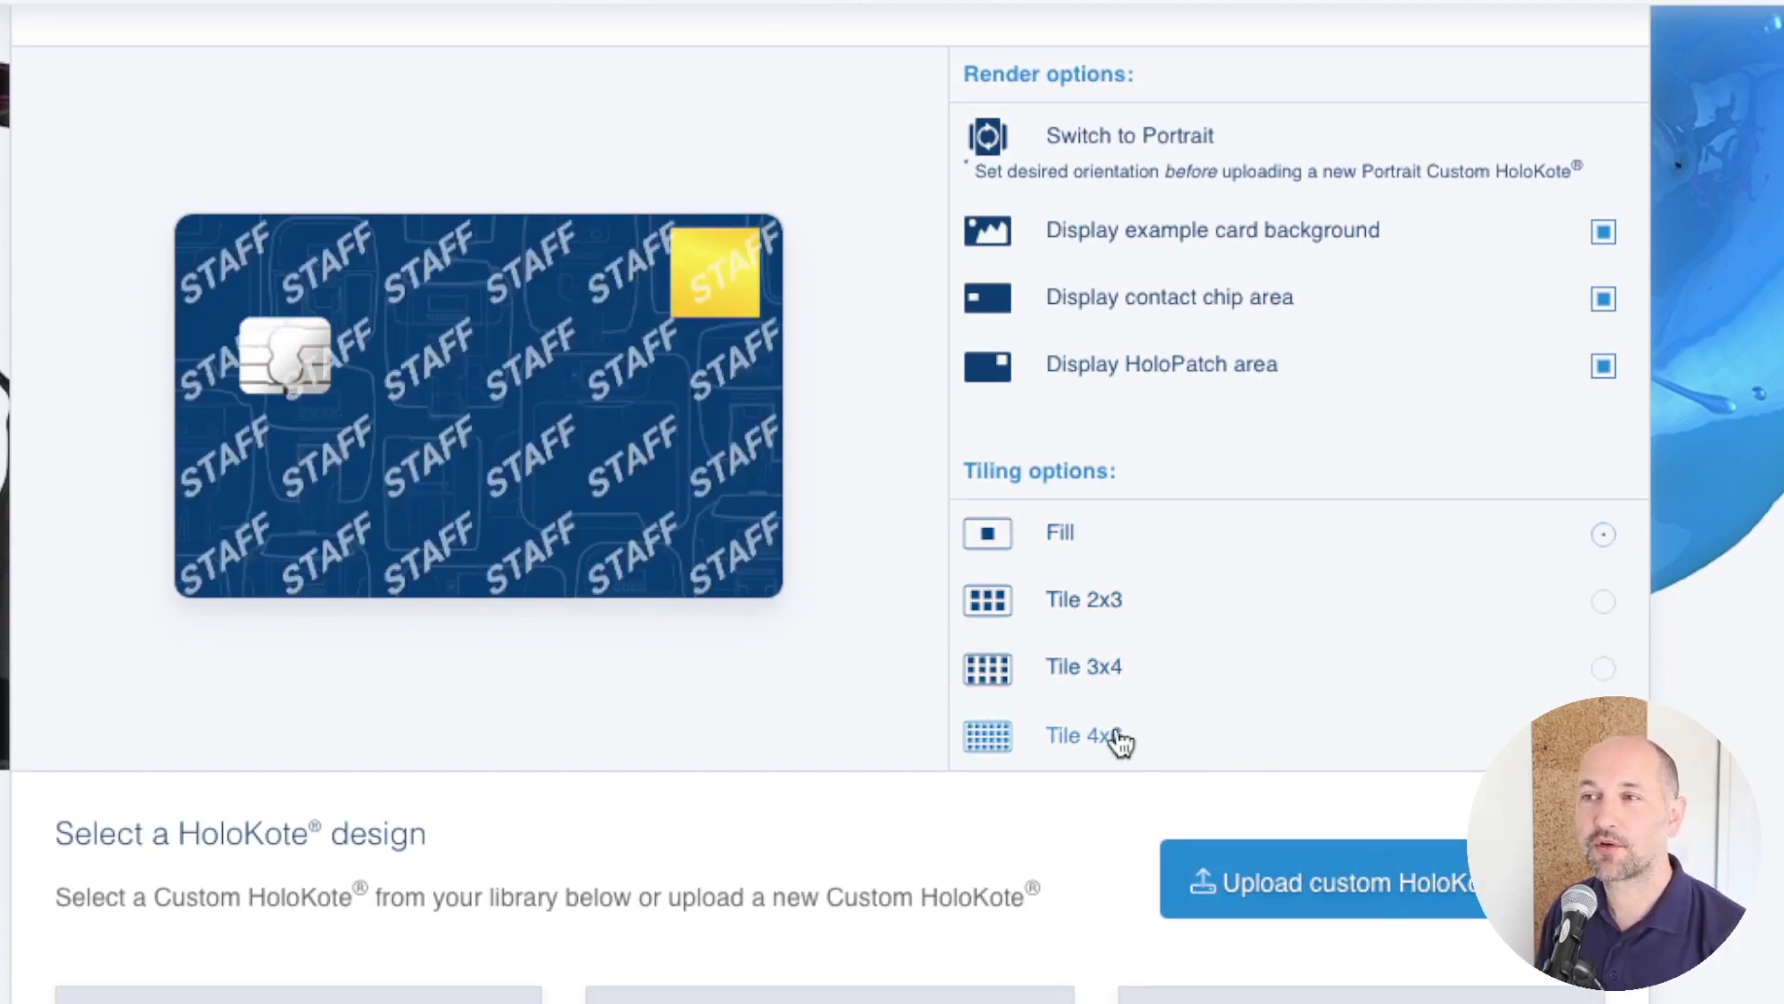
{"action": "left_click", "coordinate": [1090, 548]}
{"action": "scroll", "coordinate": [1134, 617], "scroll_direction": "down", "scroll_amount": 4}
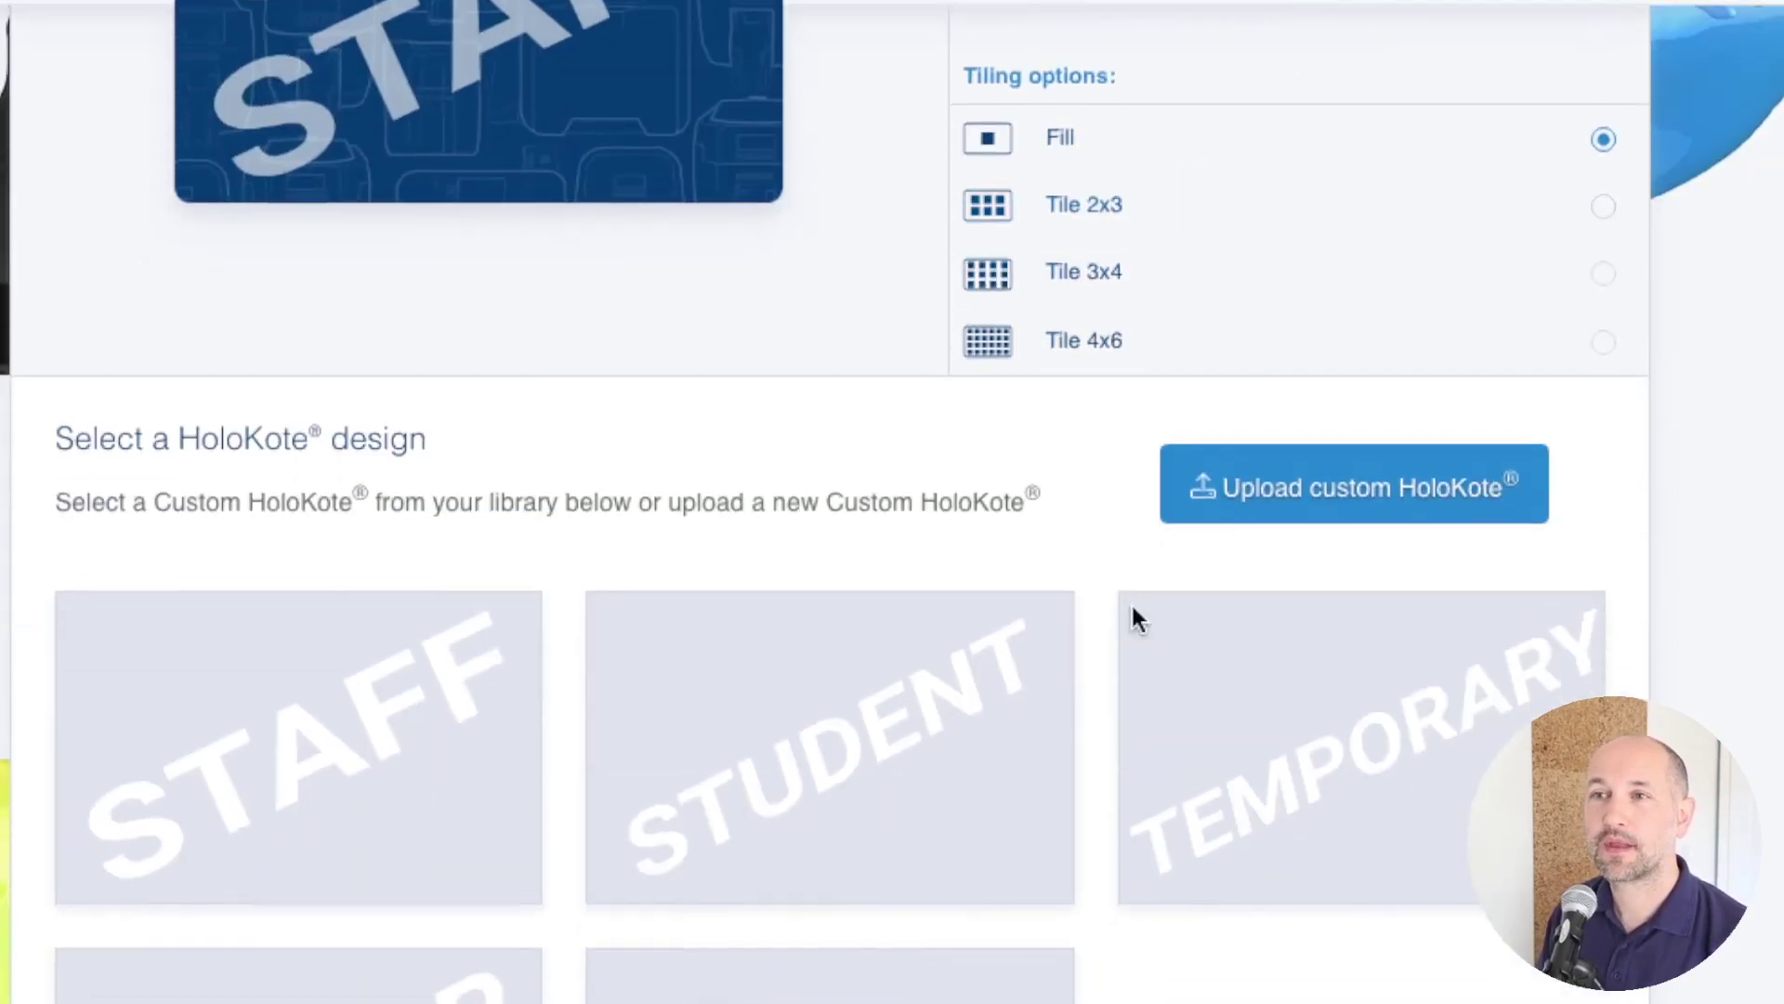
{"action": "scroll", "coordinate": [1138, 618], "scroll_direction": "down", "scroll_amount": 4}
{"action": "scroll", "coordinate": [1133, 608], "scroll_direction": "down", "scroll_amount": 1}
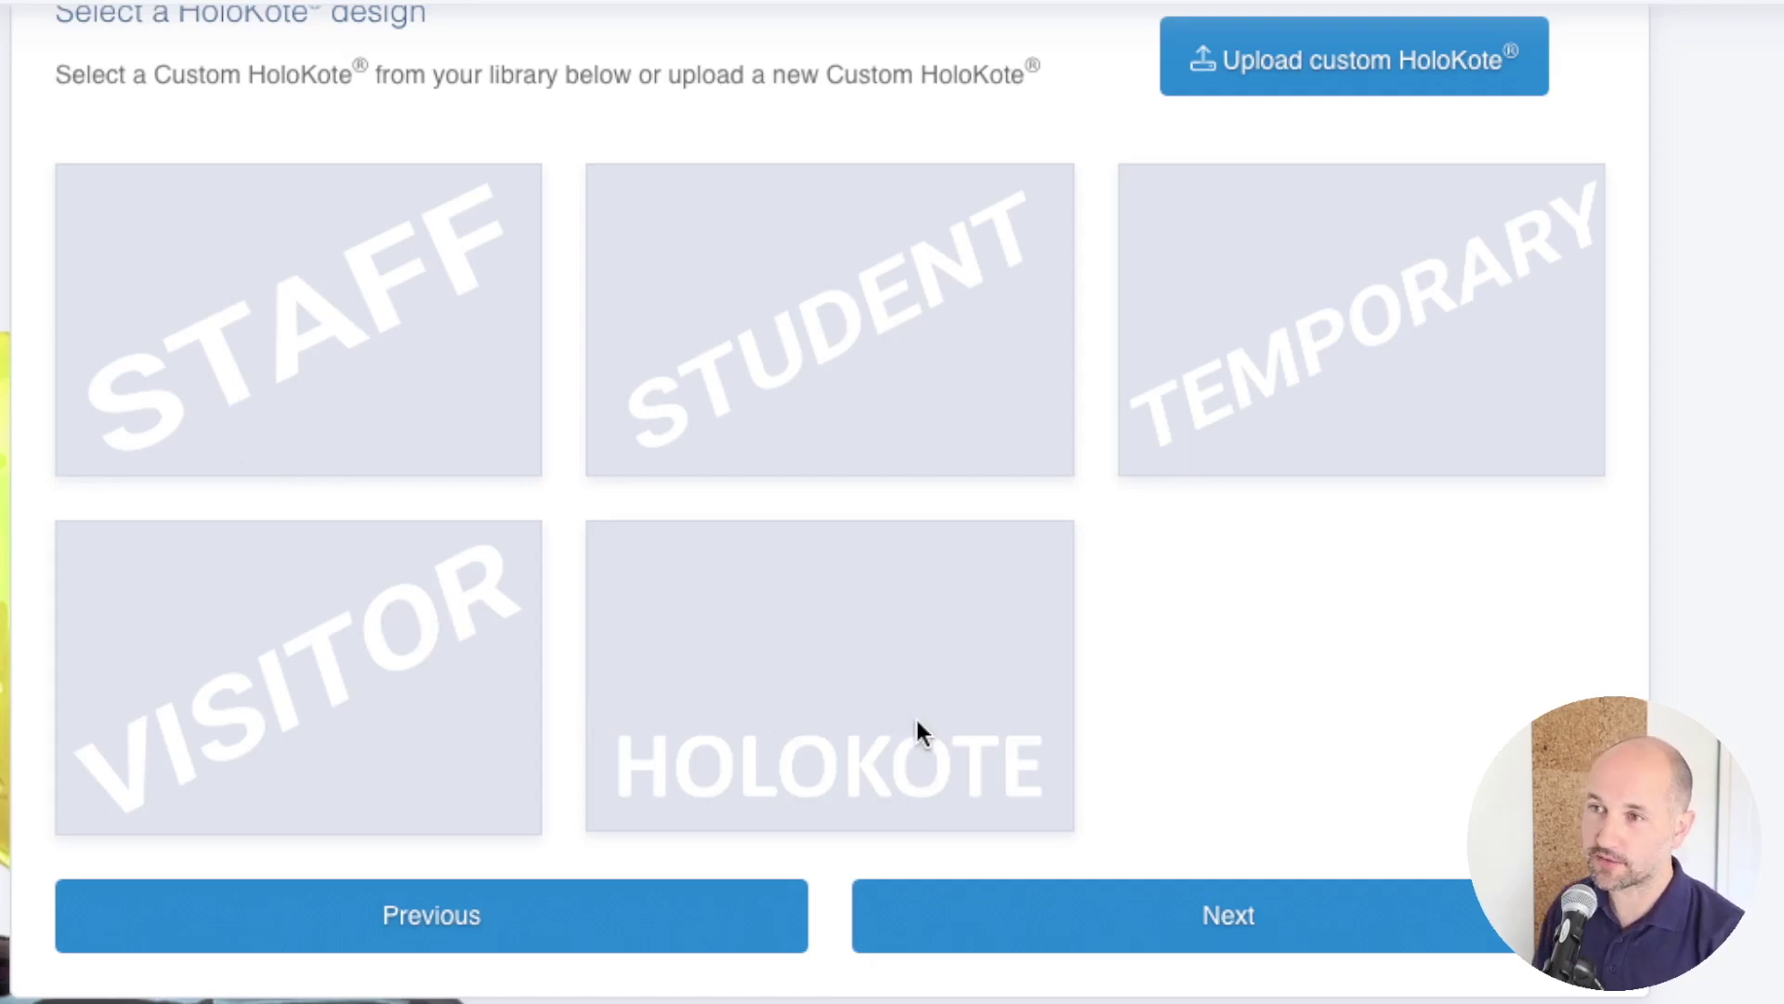
{"action": "scroll", "coordinate": [995, 650], "scroll_direction": "up", "scroll_amount": 5}
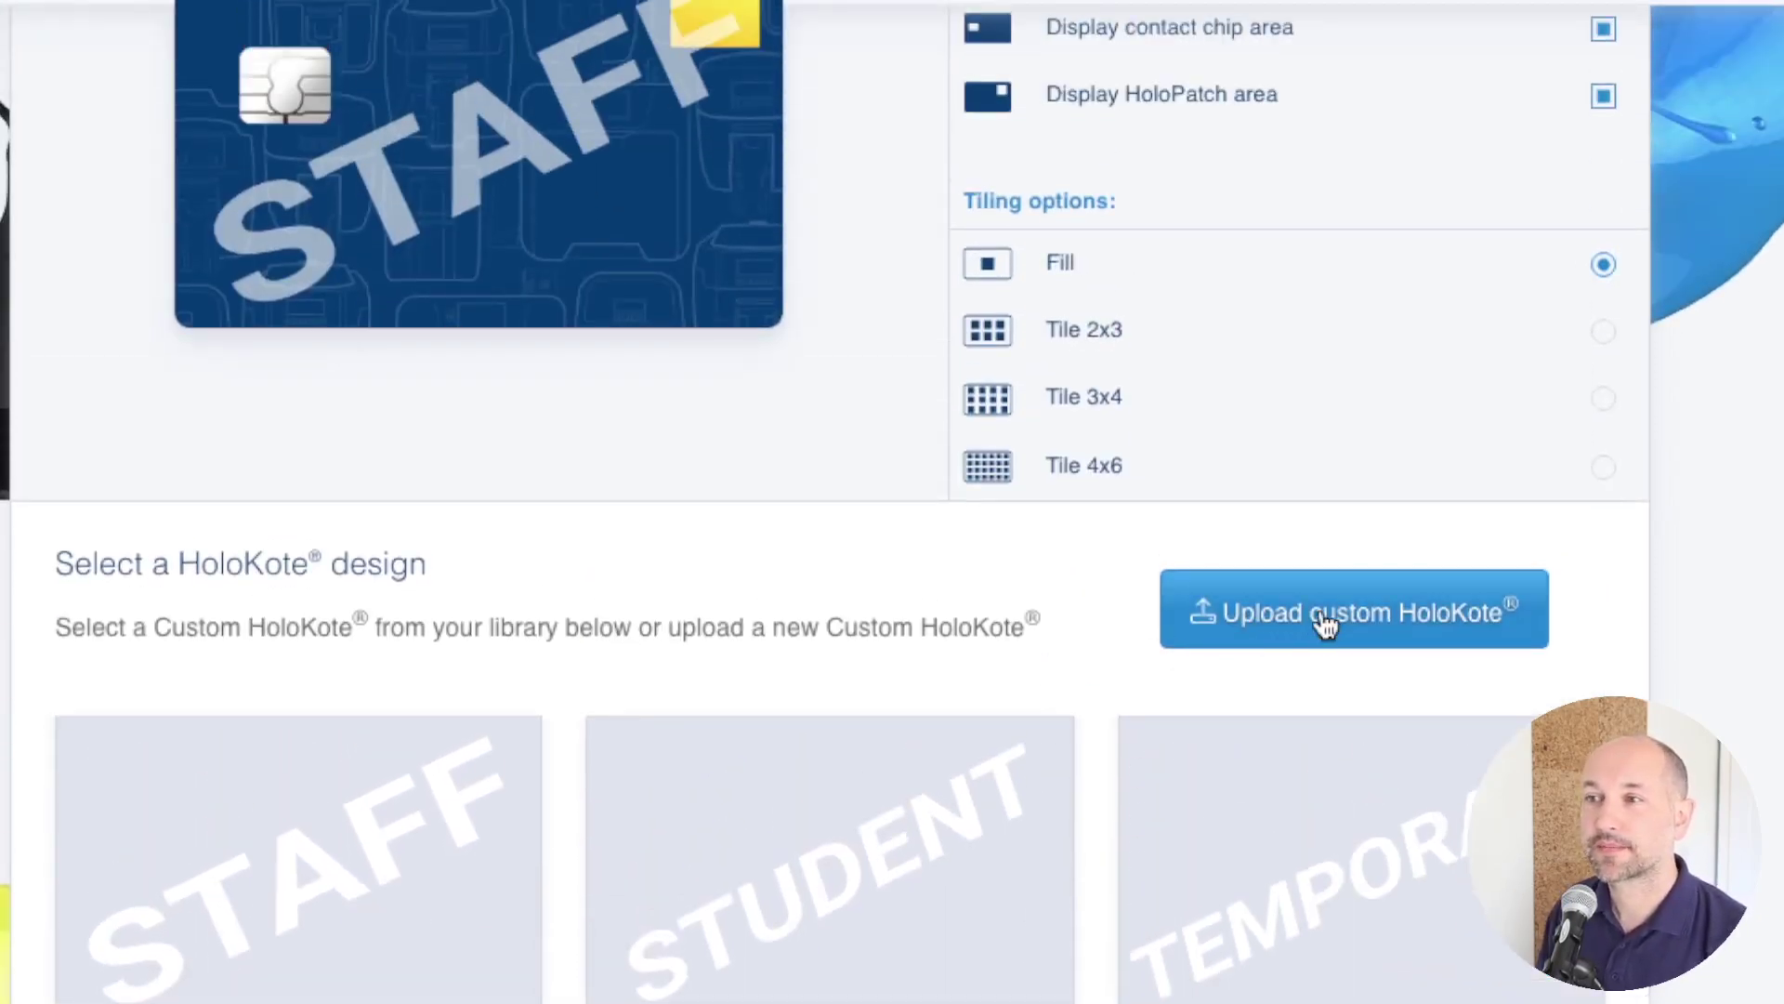
- Start a custom design upload and drag HoloKoteTest1.png into the drop zone
{"action": "left_click", "coordinate": [1325, 622]}
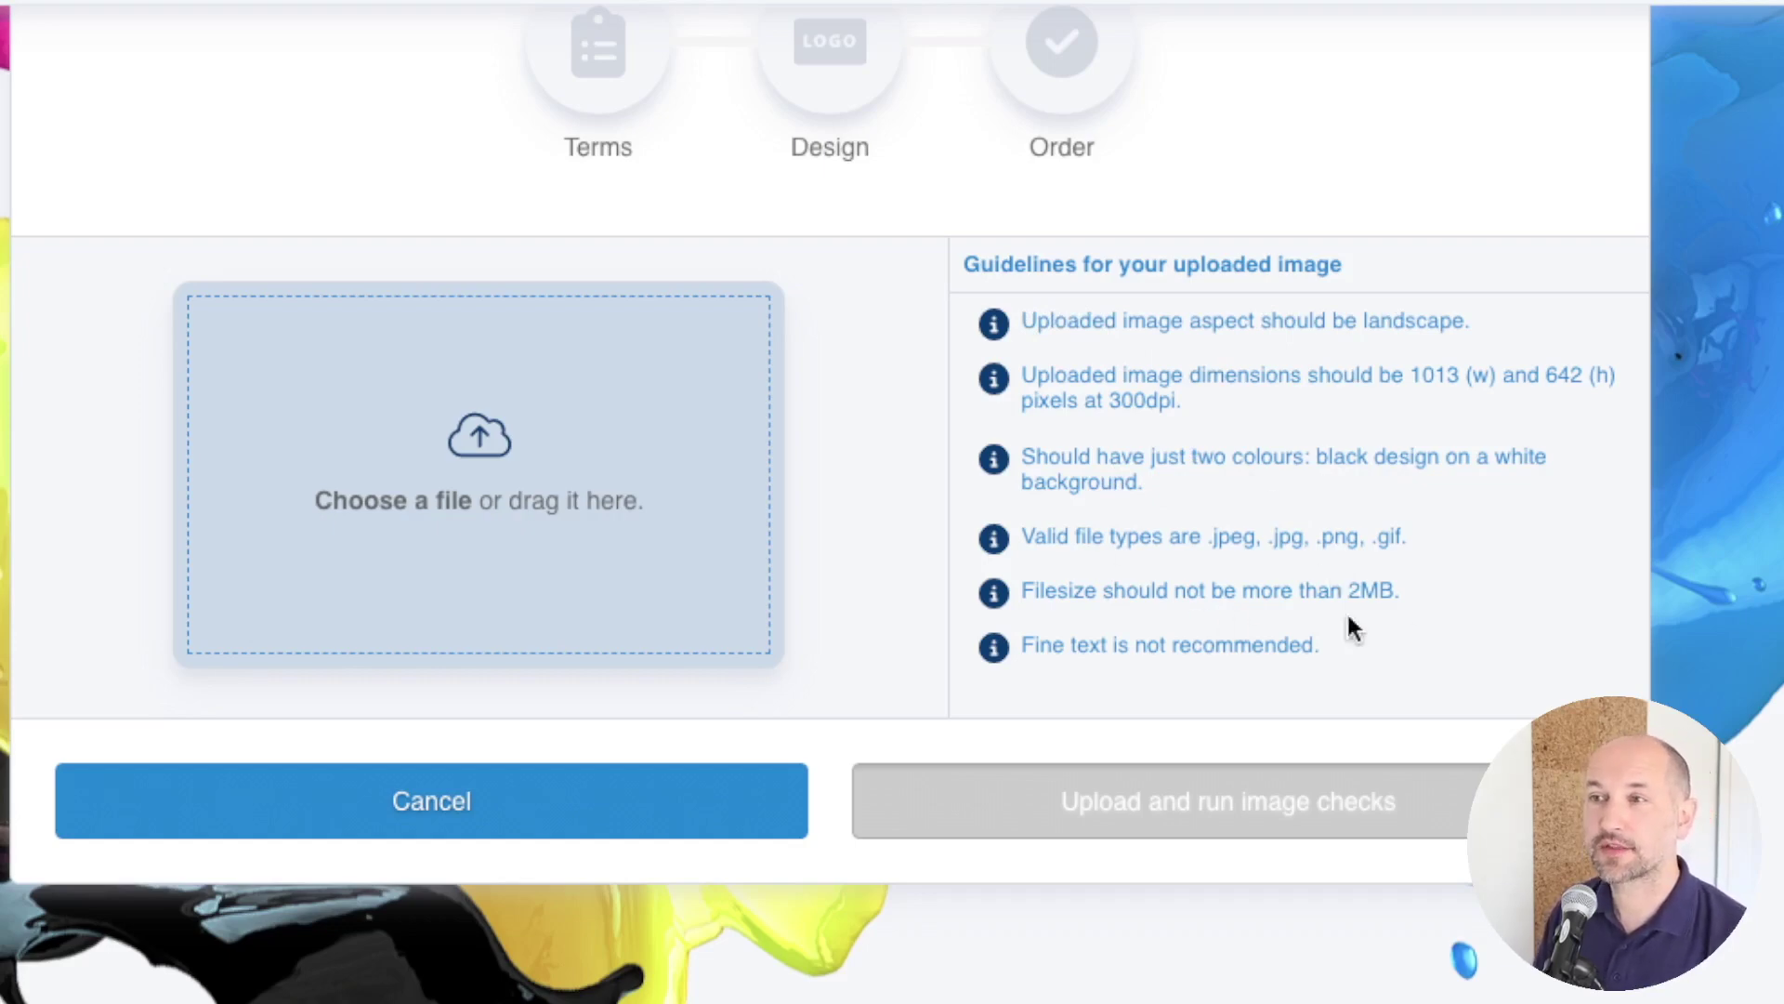
{"action": "scroll", "coordinate": [1303, 634], "scroll_direction": "down", "scroll_amount": 1}
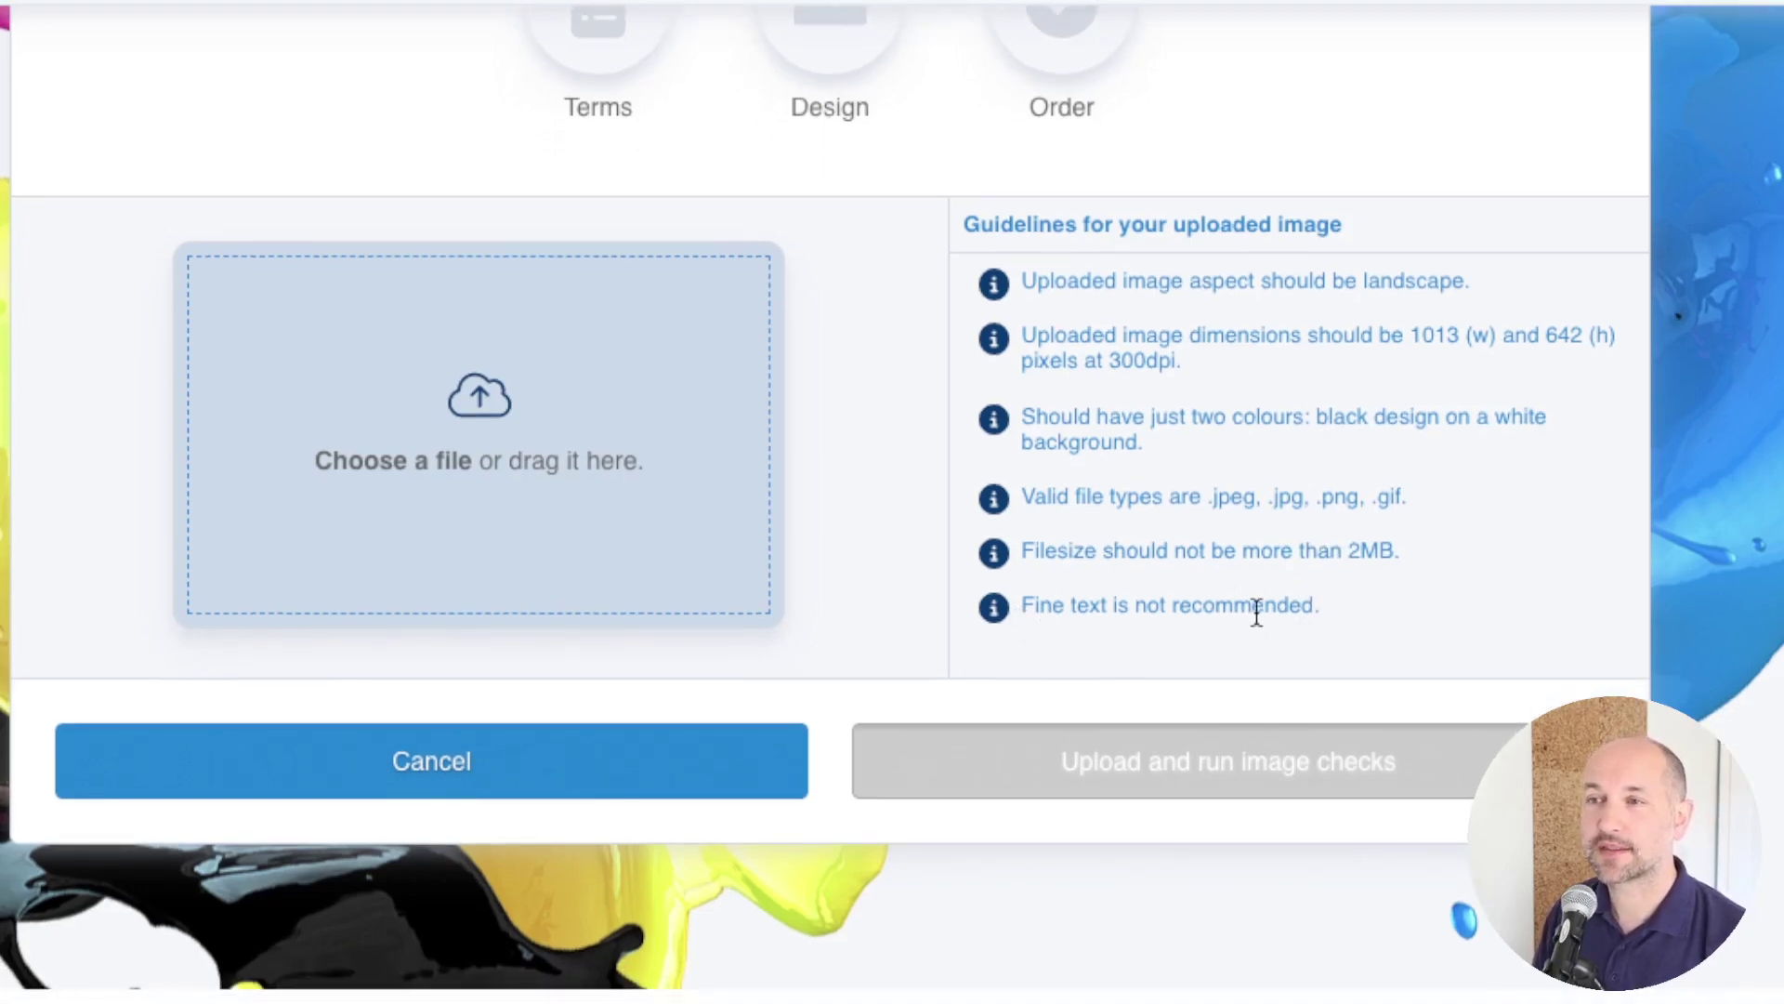
{"action": "scroll", "coordinate": [1256, 613], "scroll_direction": "up", "scroll_amount": 3}
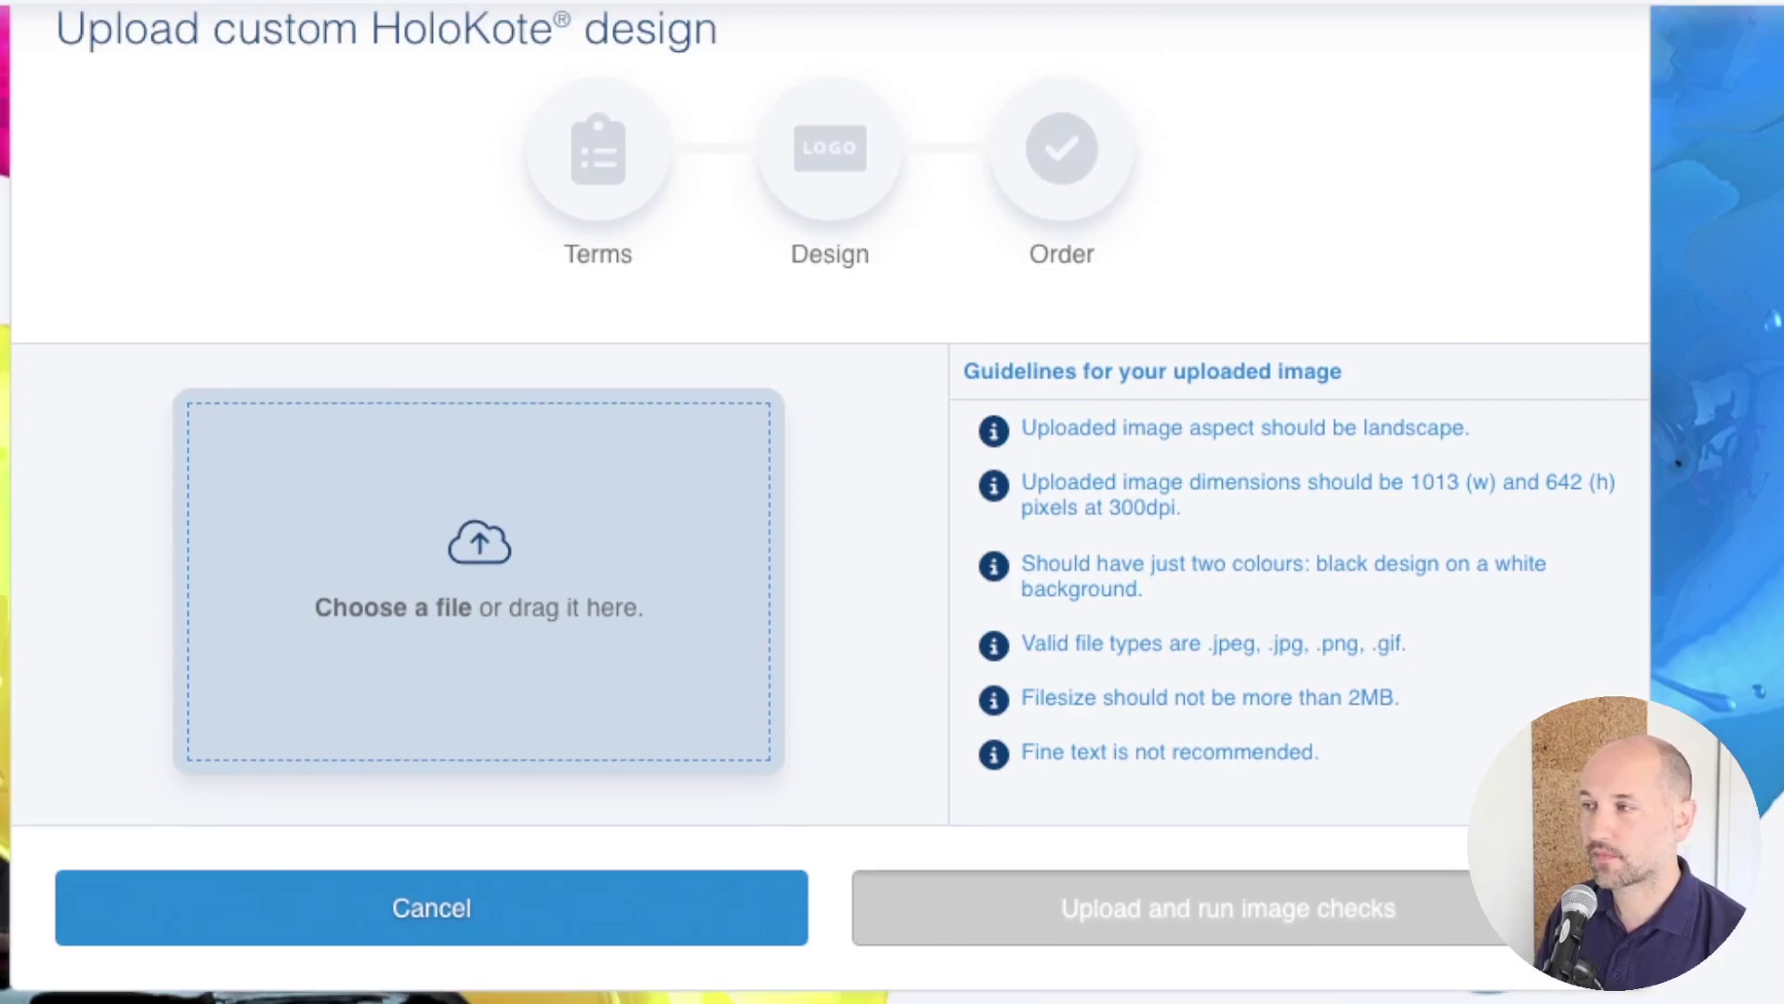
{"action": "left_click_drag", "start_coordinate": [466, 580], "coordinate": [458, 582]}
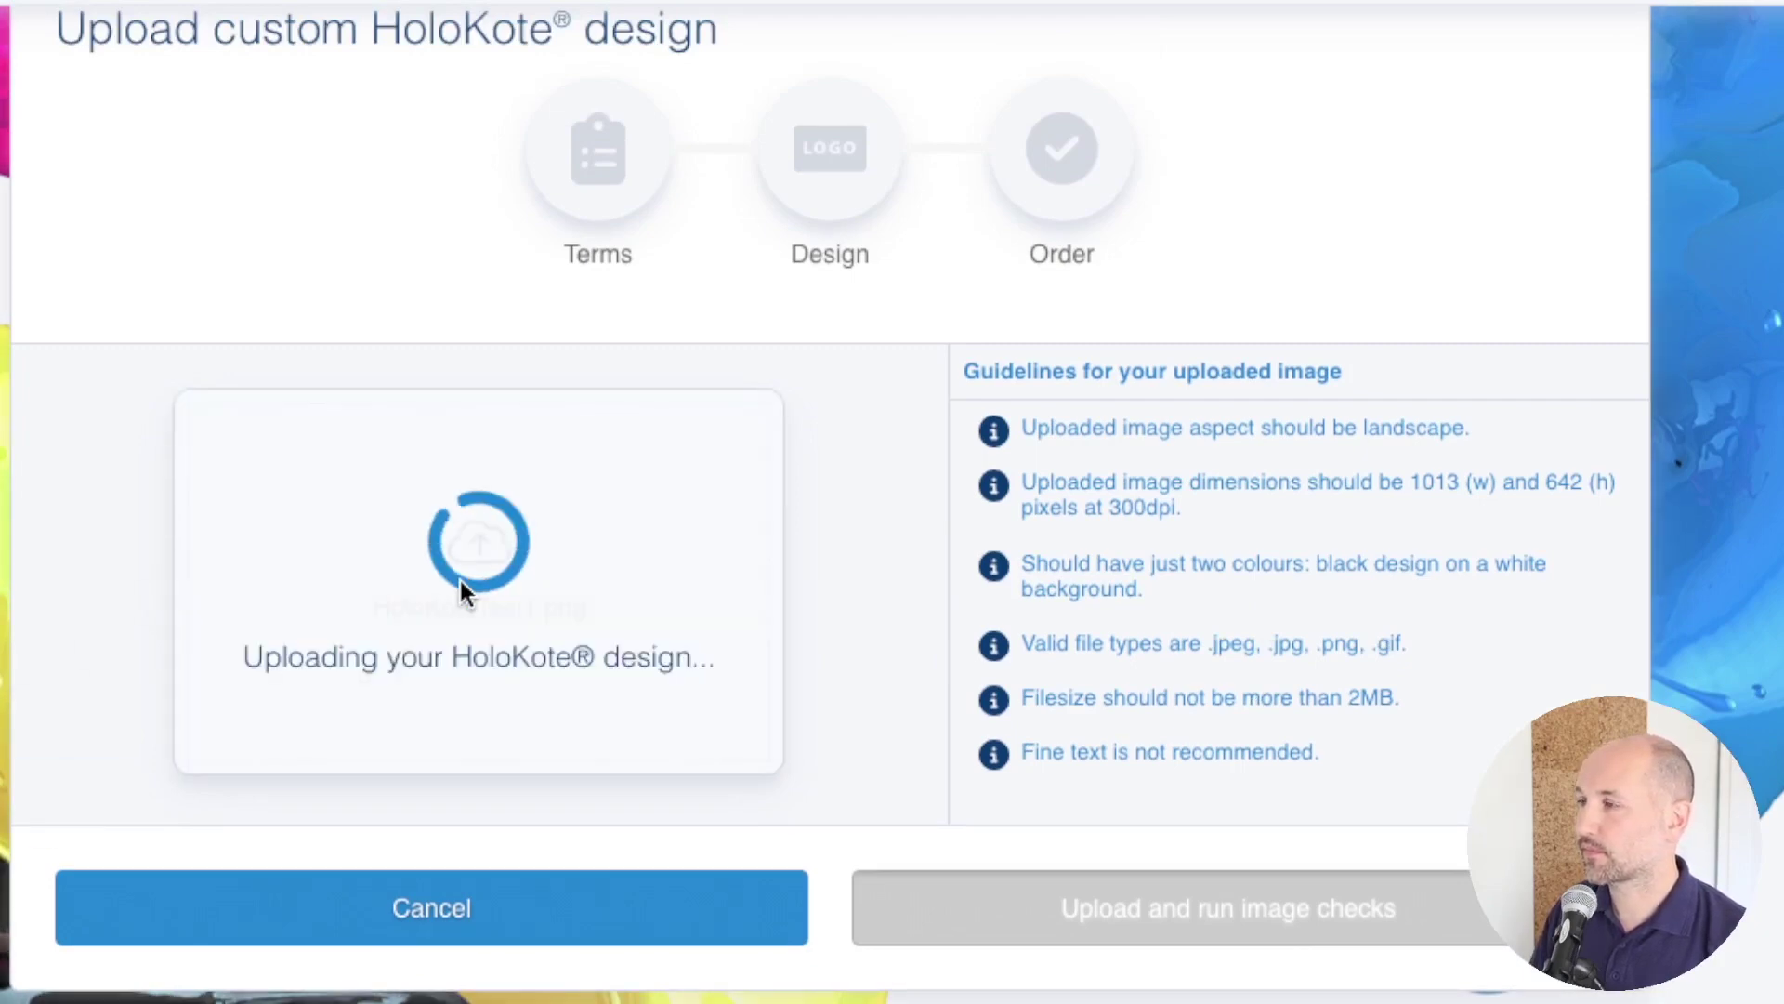
{"action": "scroll", "coordinate": [1061, 714], "scroll_direction": "down", "scroll_amount": 1}
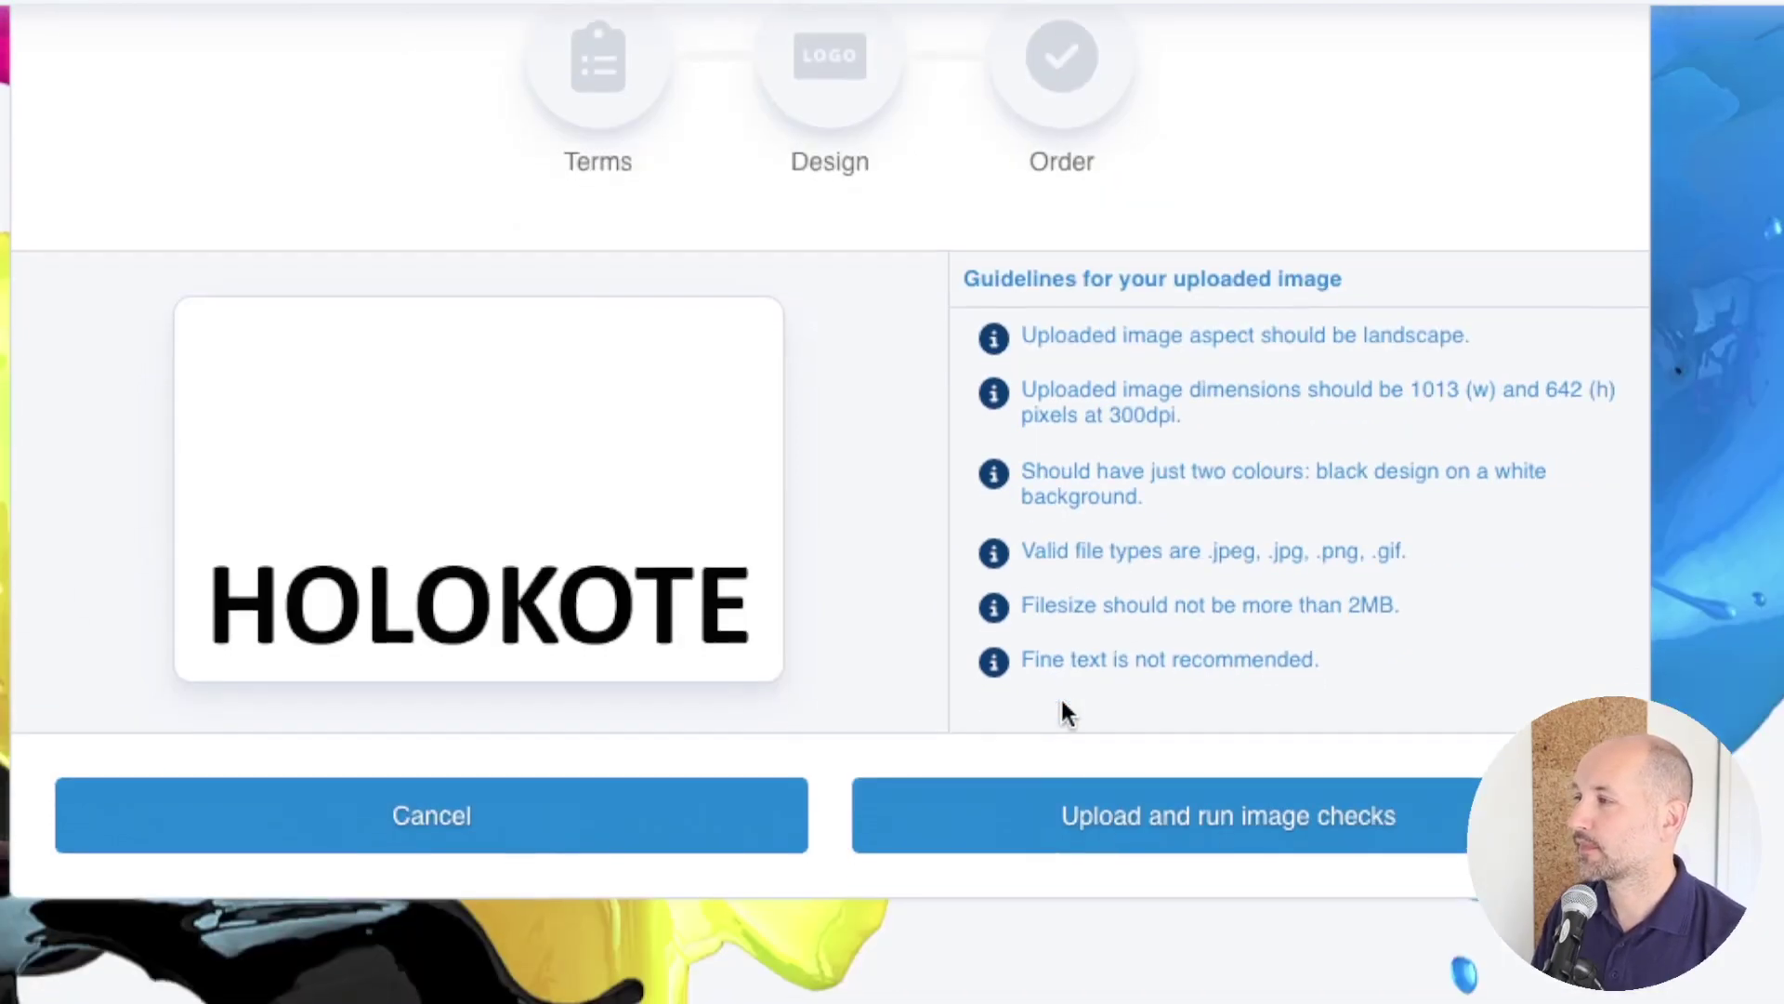
- Run the image checks, review the passed results, and test contrast before leaving it at 1
{"action": "left_click", "coordinate": [1192, 829]}
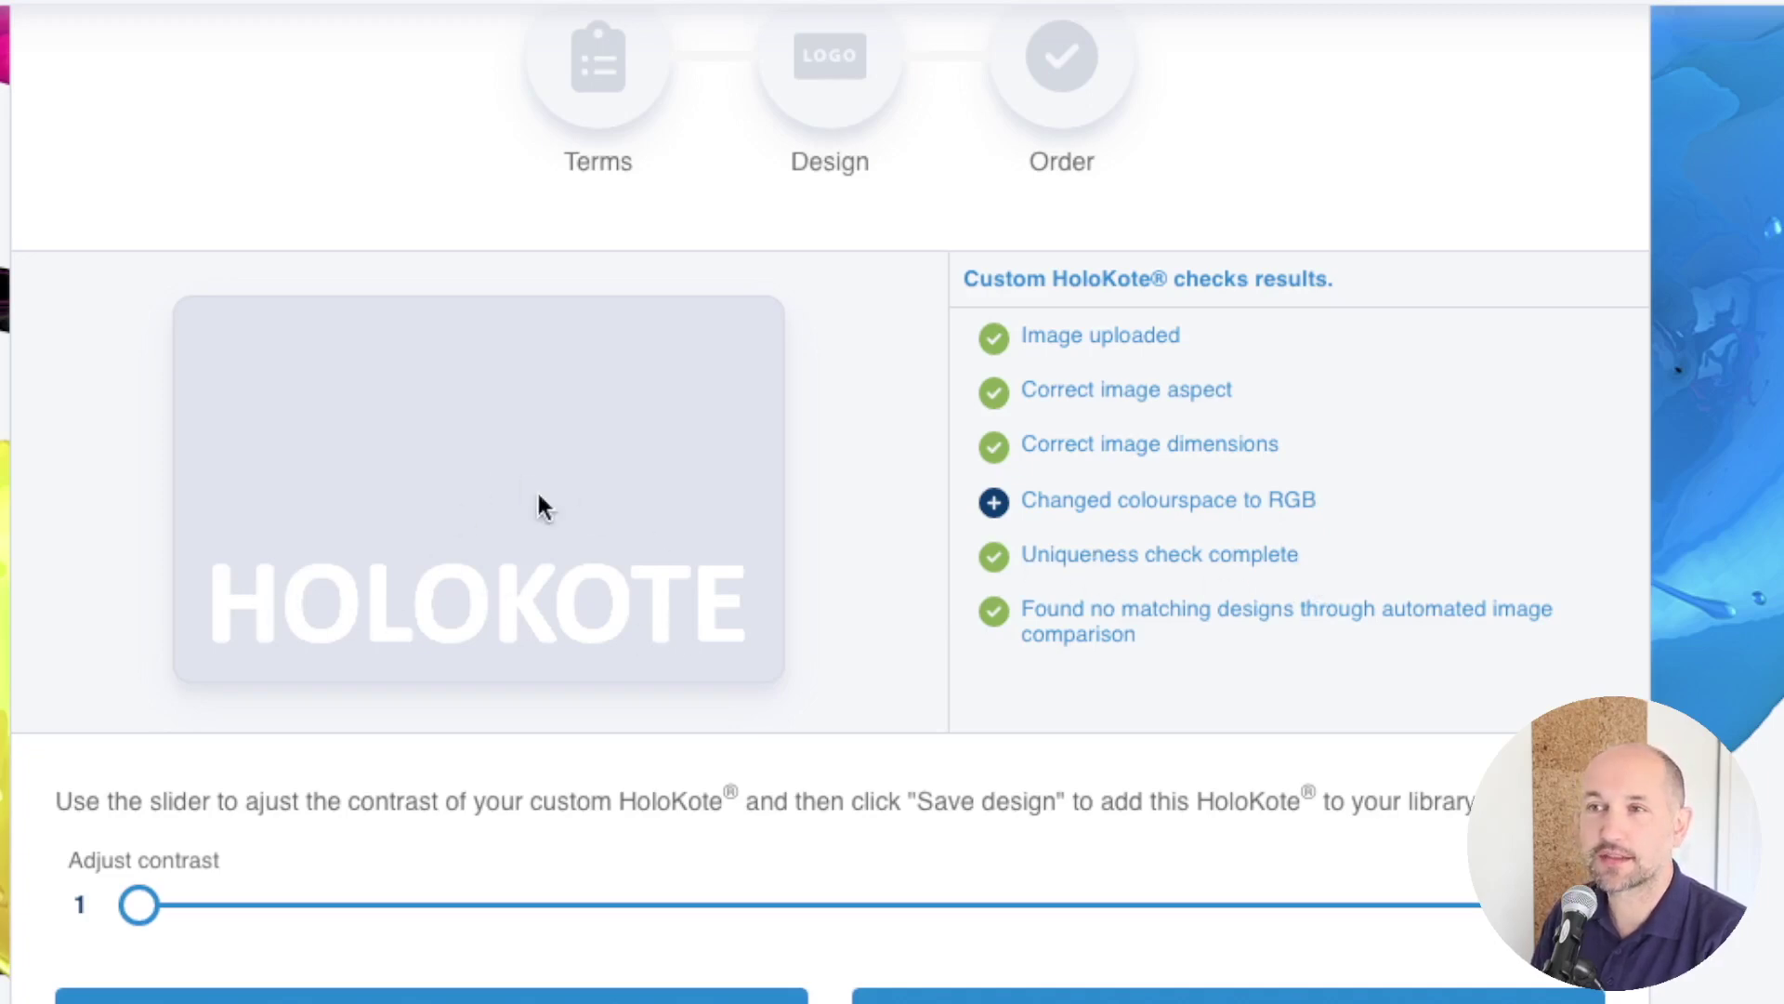
{"action": "scroll", "coordinate": [1227, 642], "scroll_direction": "down", "scroll_amount": 1}
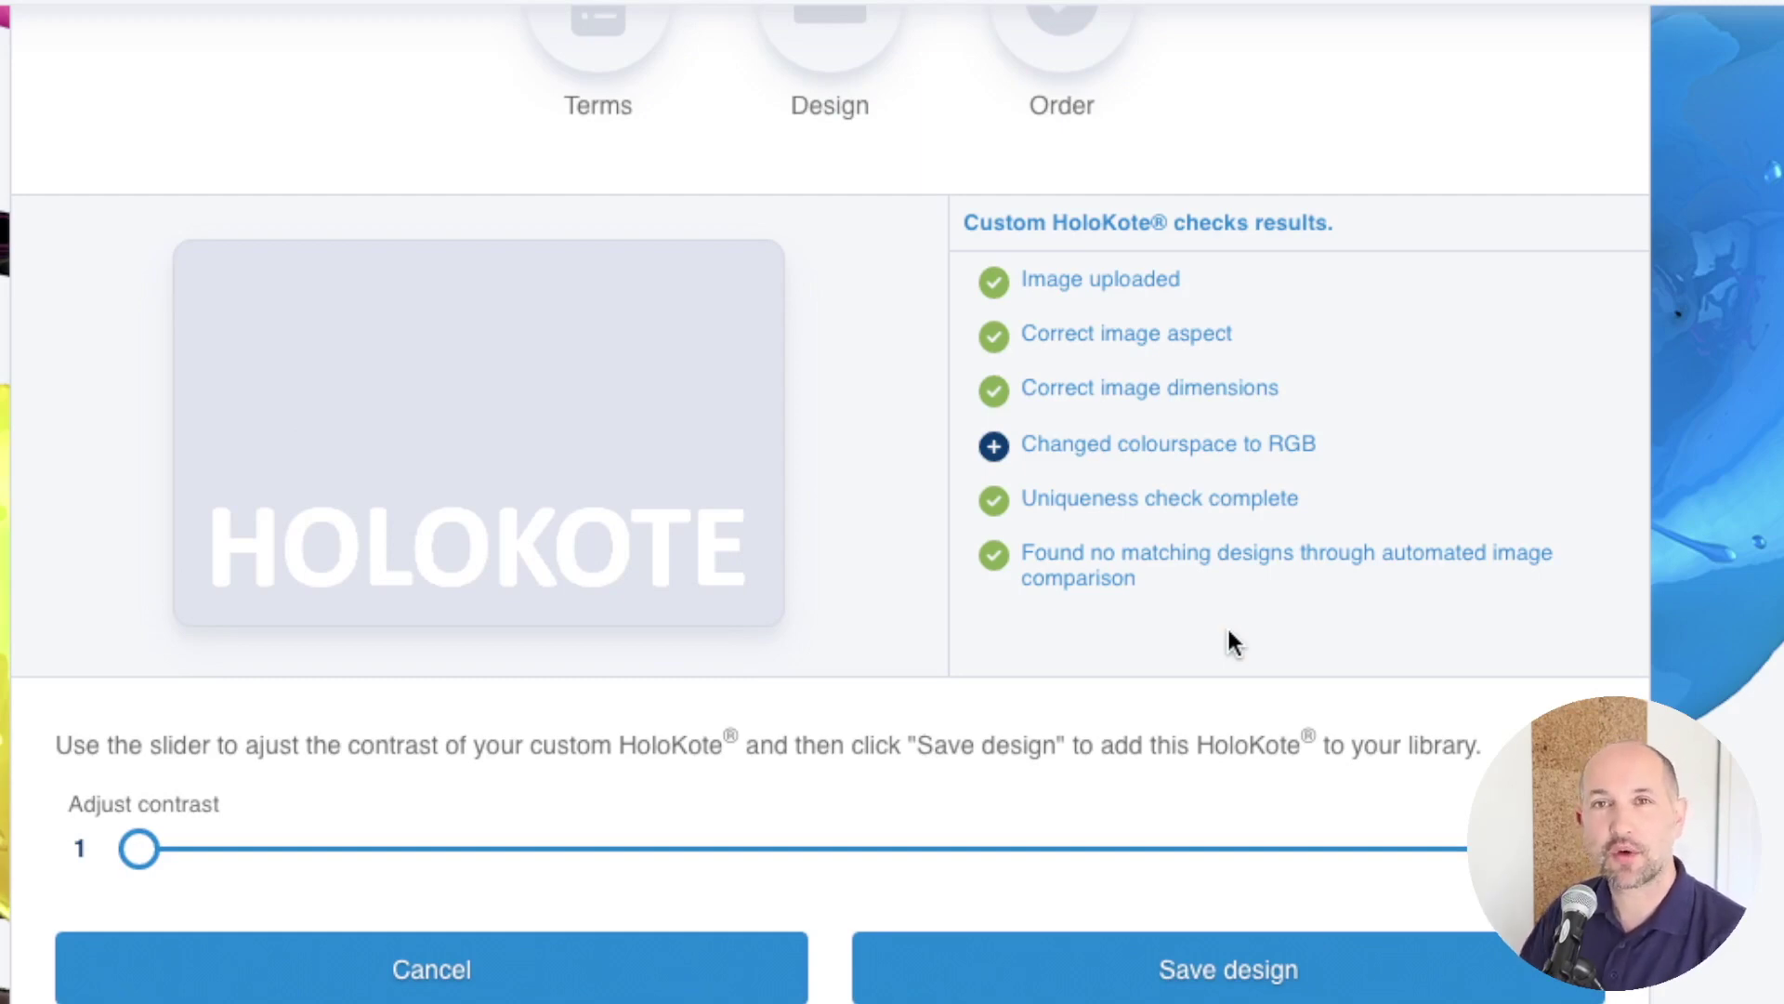
{"action": "scroll", "coordinate": [1072, 758], "scroll_direction": "down", "scroll_amount": 1}
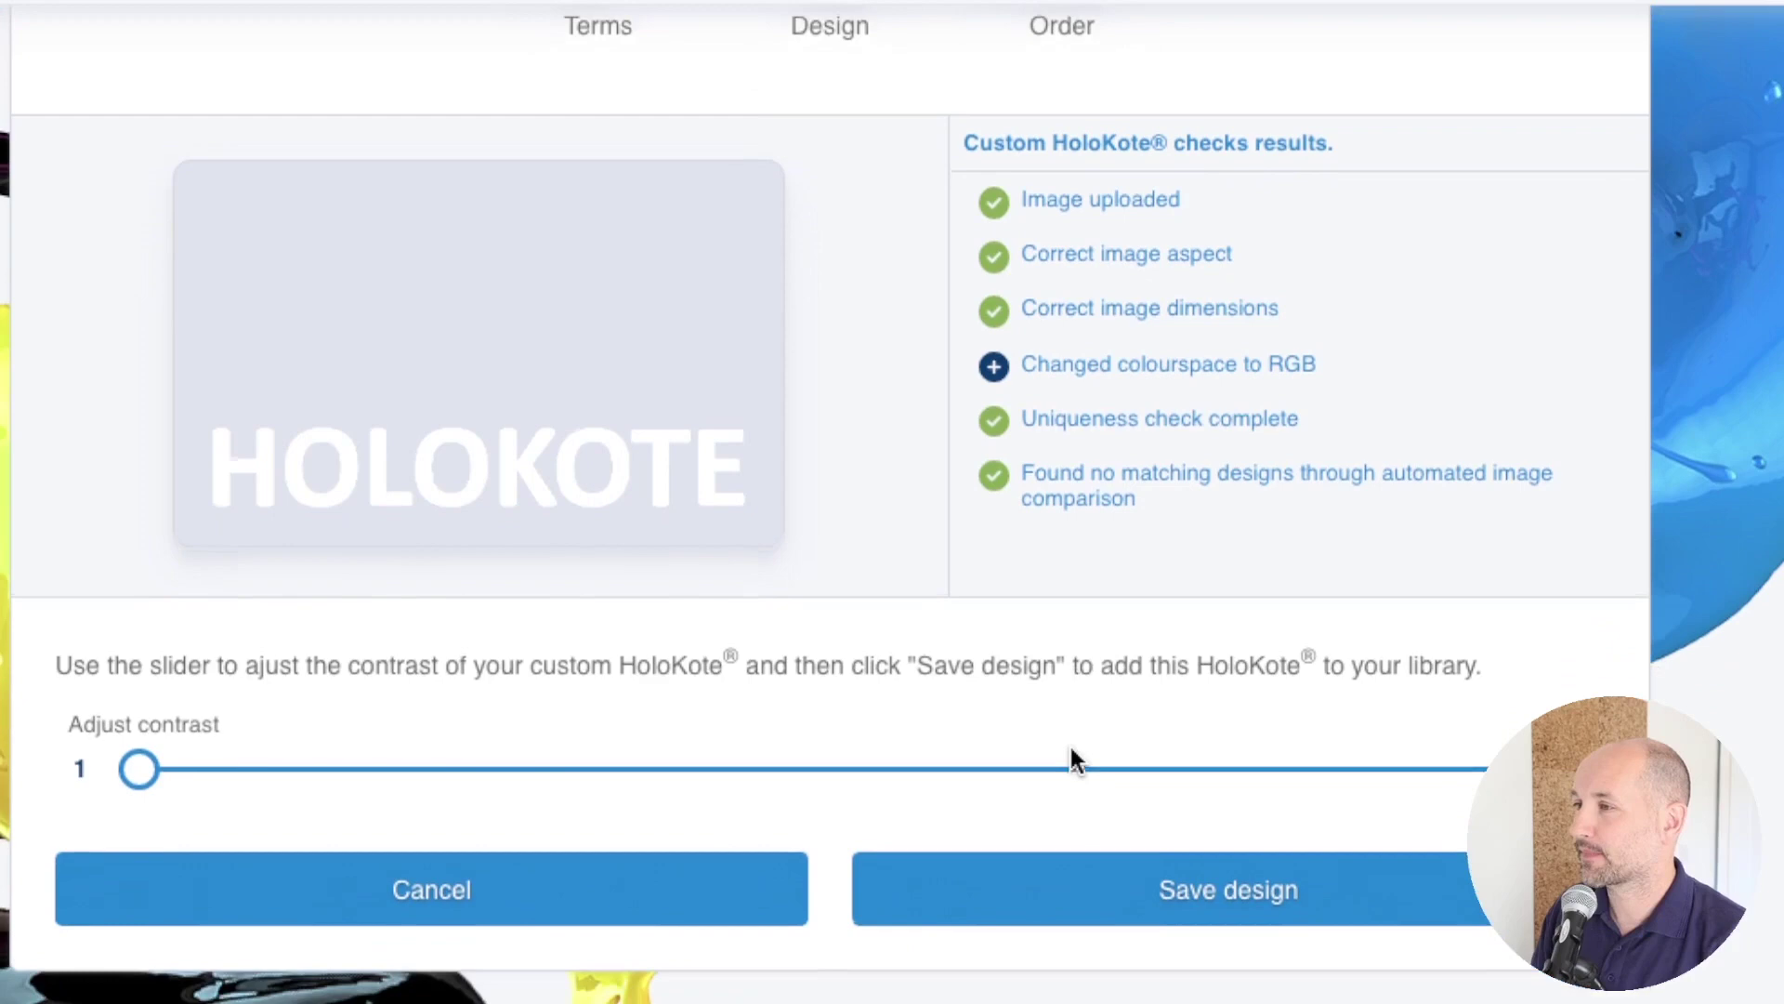
{"action": "mouse_move", "coordinate": [146, 758]}
{"action": "left_mouse_down"}
{"action": "mouse_move", "coordinate": [581, 784]}
{"action": "mouse_move", "coordinate": [155, 773]}
{"action": "left_mouse_up"}
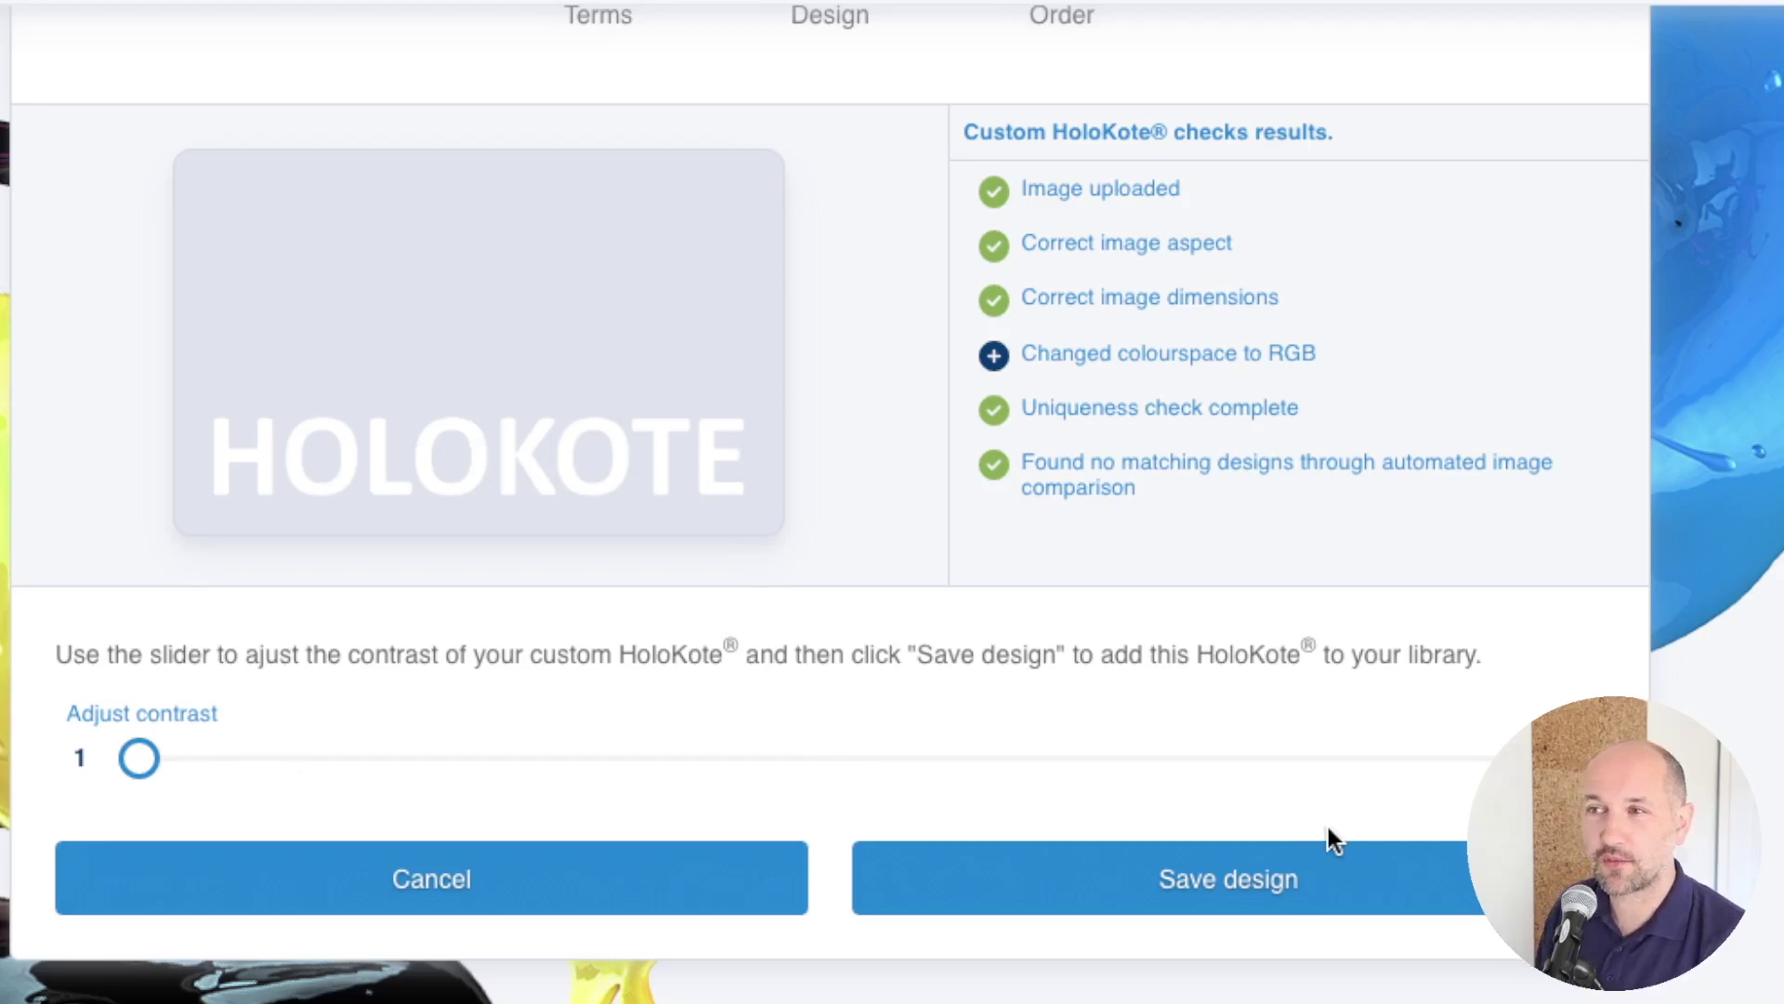
- Save the HOLOKOTE design to the library
{"action": "left_click", "coordinate": [1193, 890]}
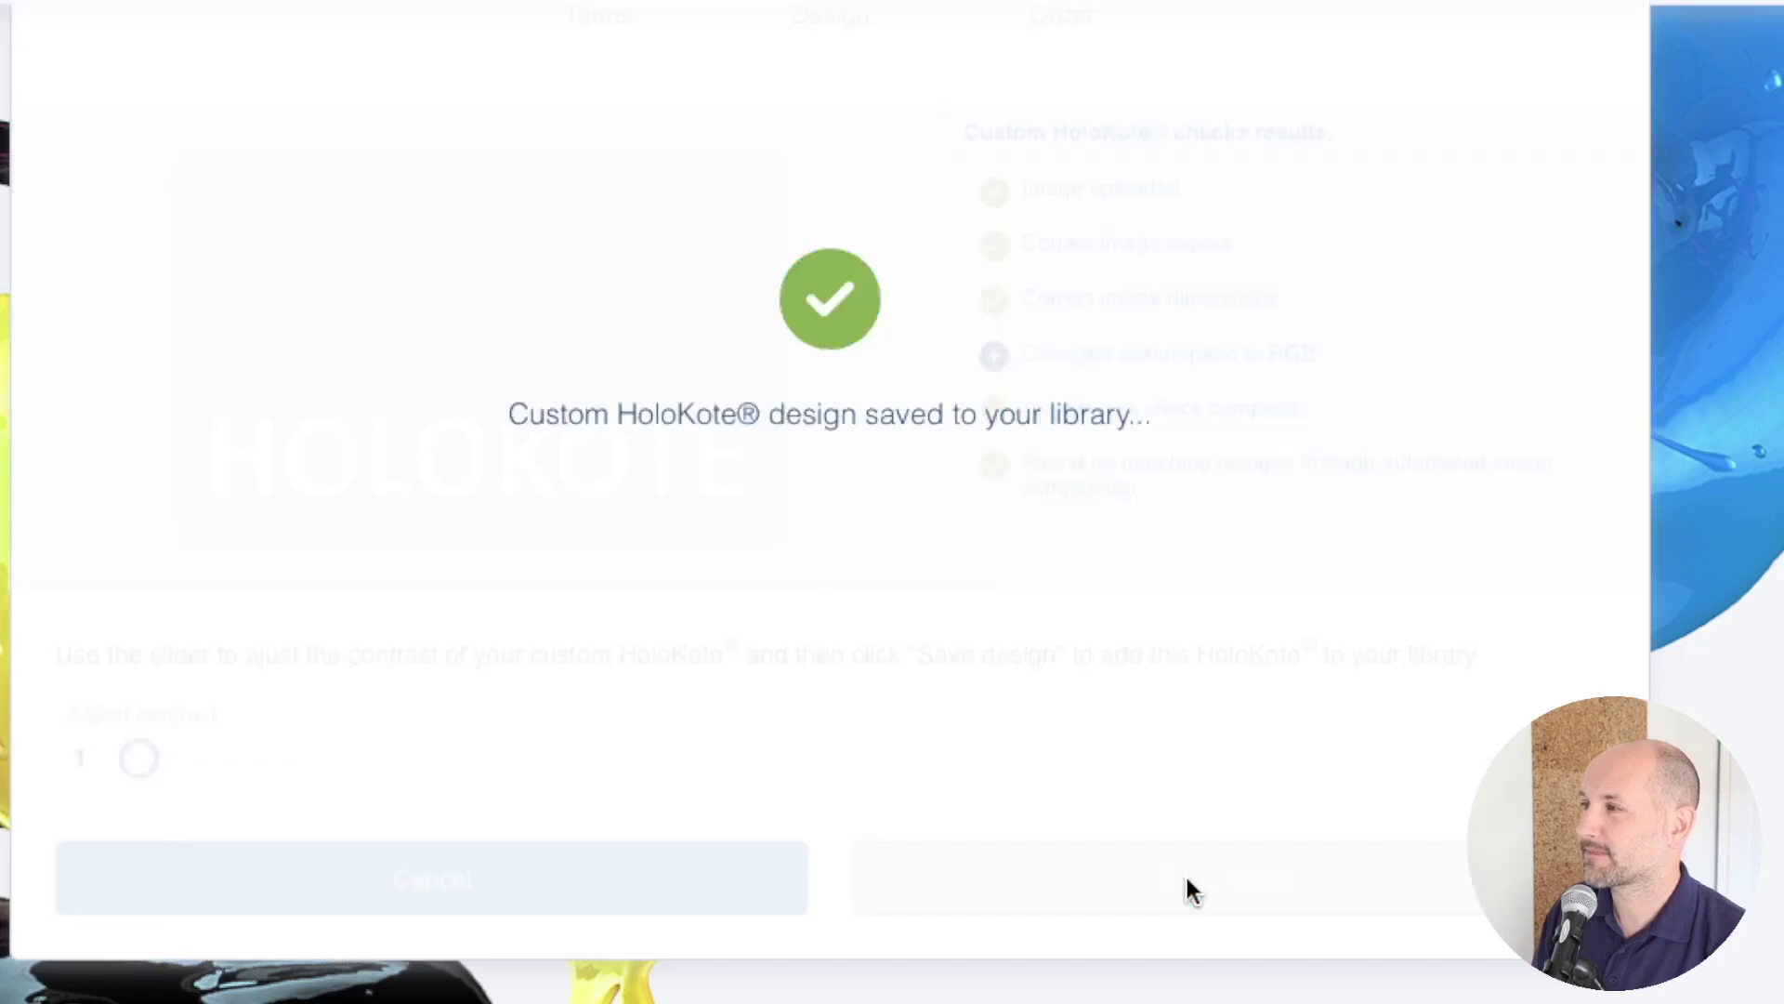
{"action": "scroll", "coordinate": [889, 864], "scroll_direction": "down", "scroll_amount": 2}
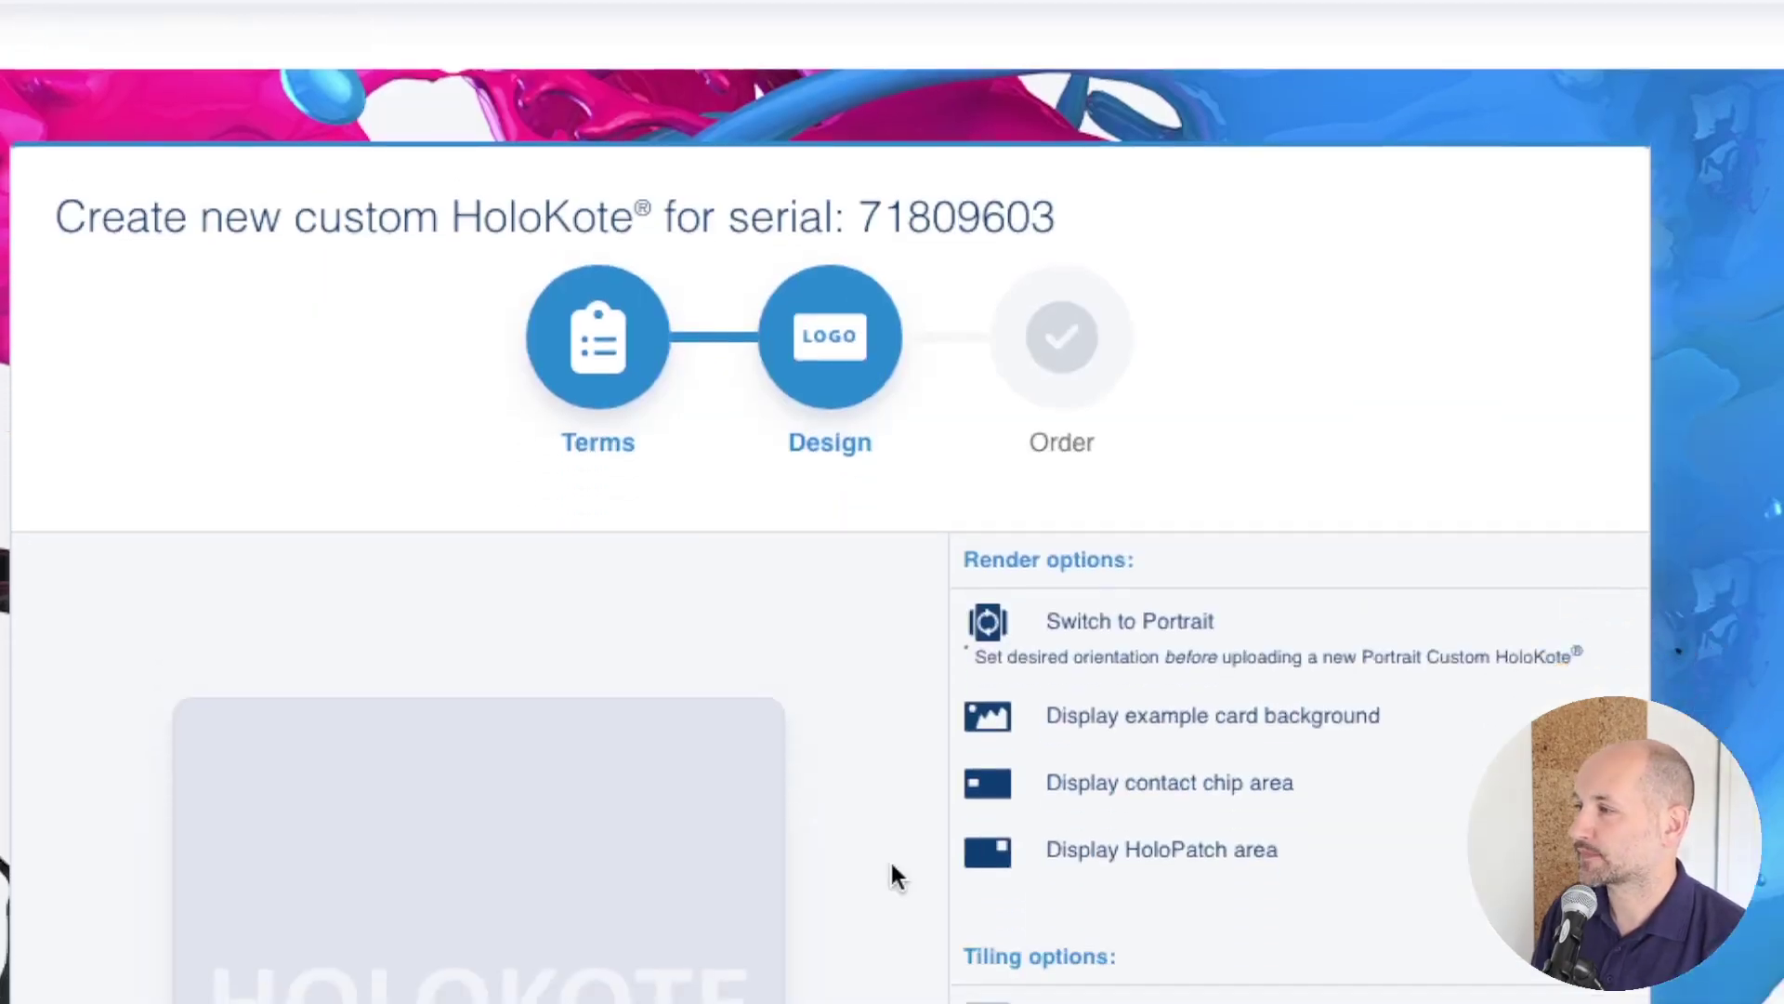
{"action": "scroll", "coordinate": [890, 857], "scroll_direction": "down", "scroll_amount": 5}
- Try 2x3, 3x4 and 4x6 tiling, keep the single Fill, and continue to ordering
{"action": "left_click", "coordinate": [1106, 657]}
{"action": "left_click", "coordinate": [1108, 721]}
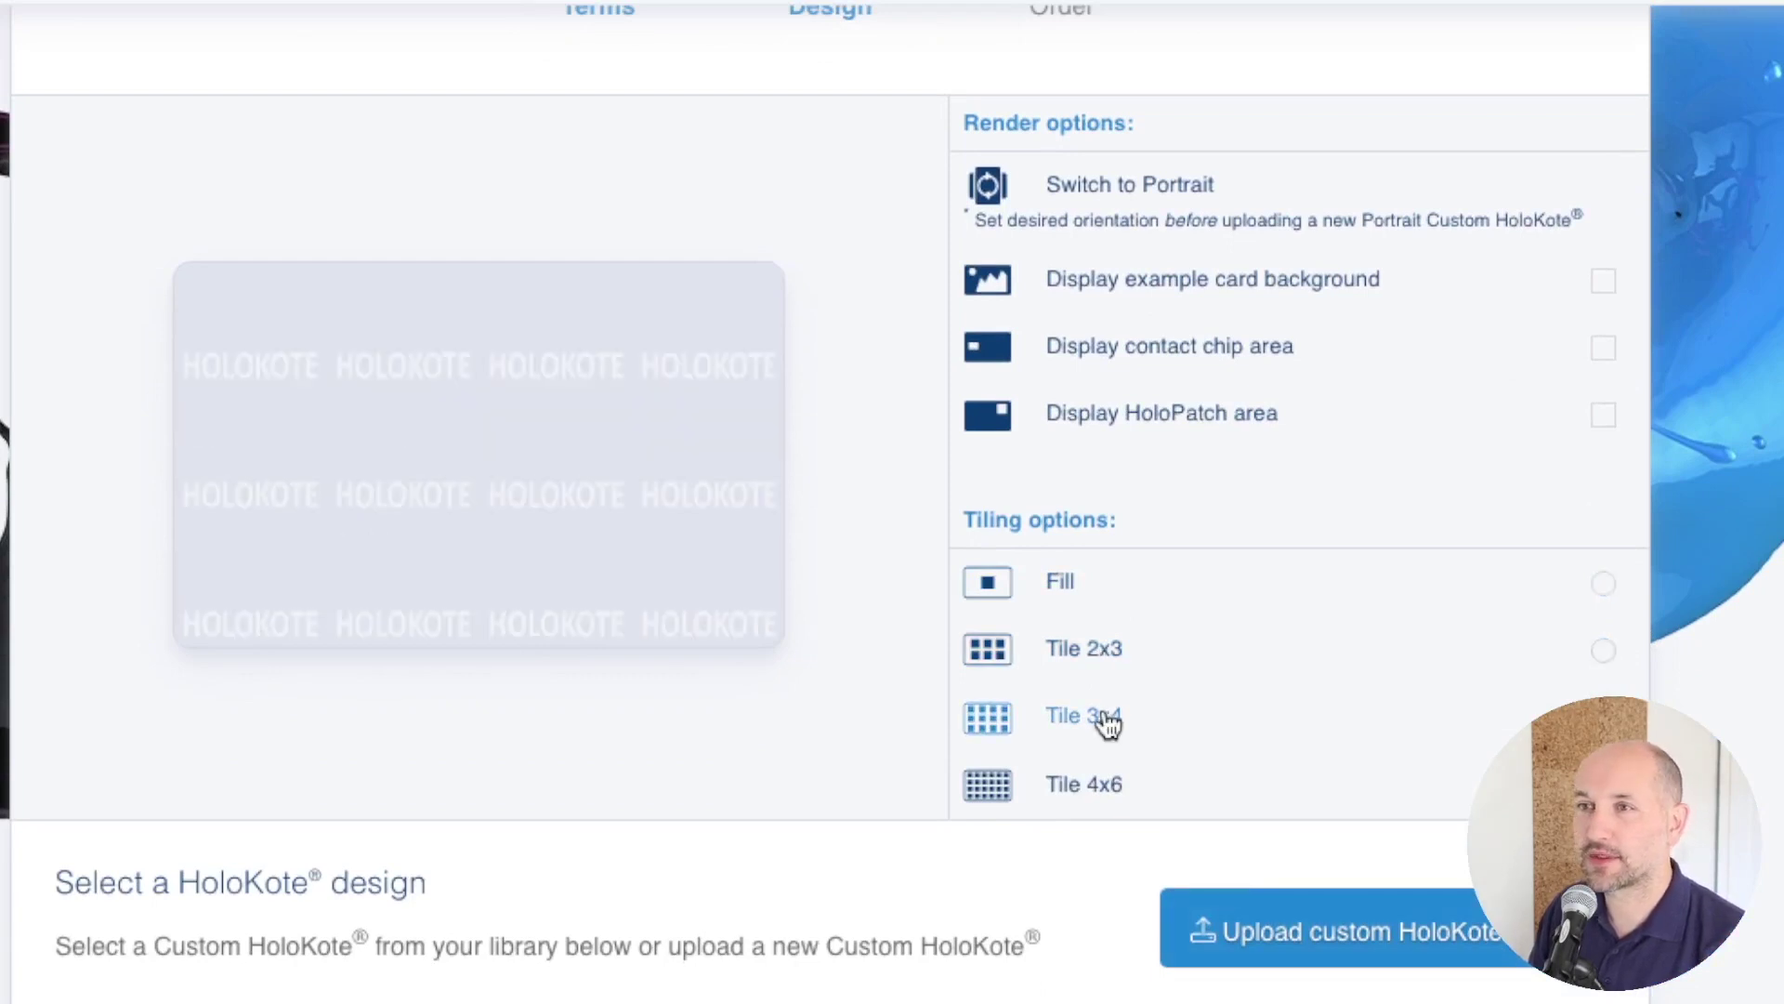
{"action": "left_click", "coordinate": [1083, 783]}
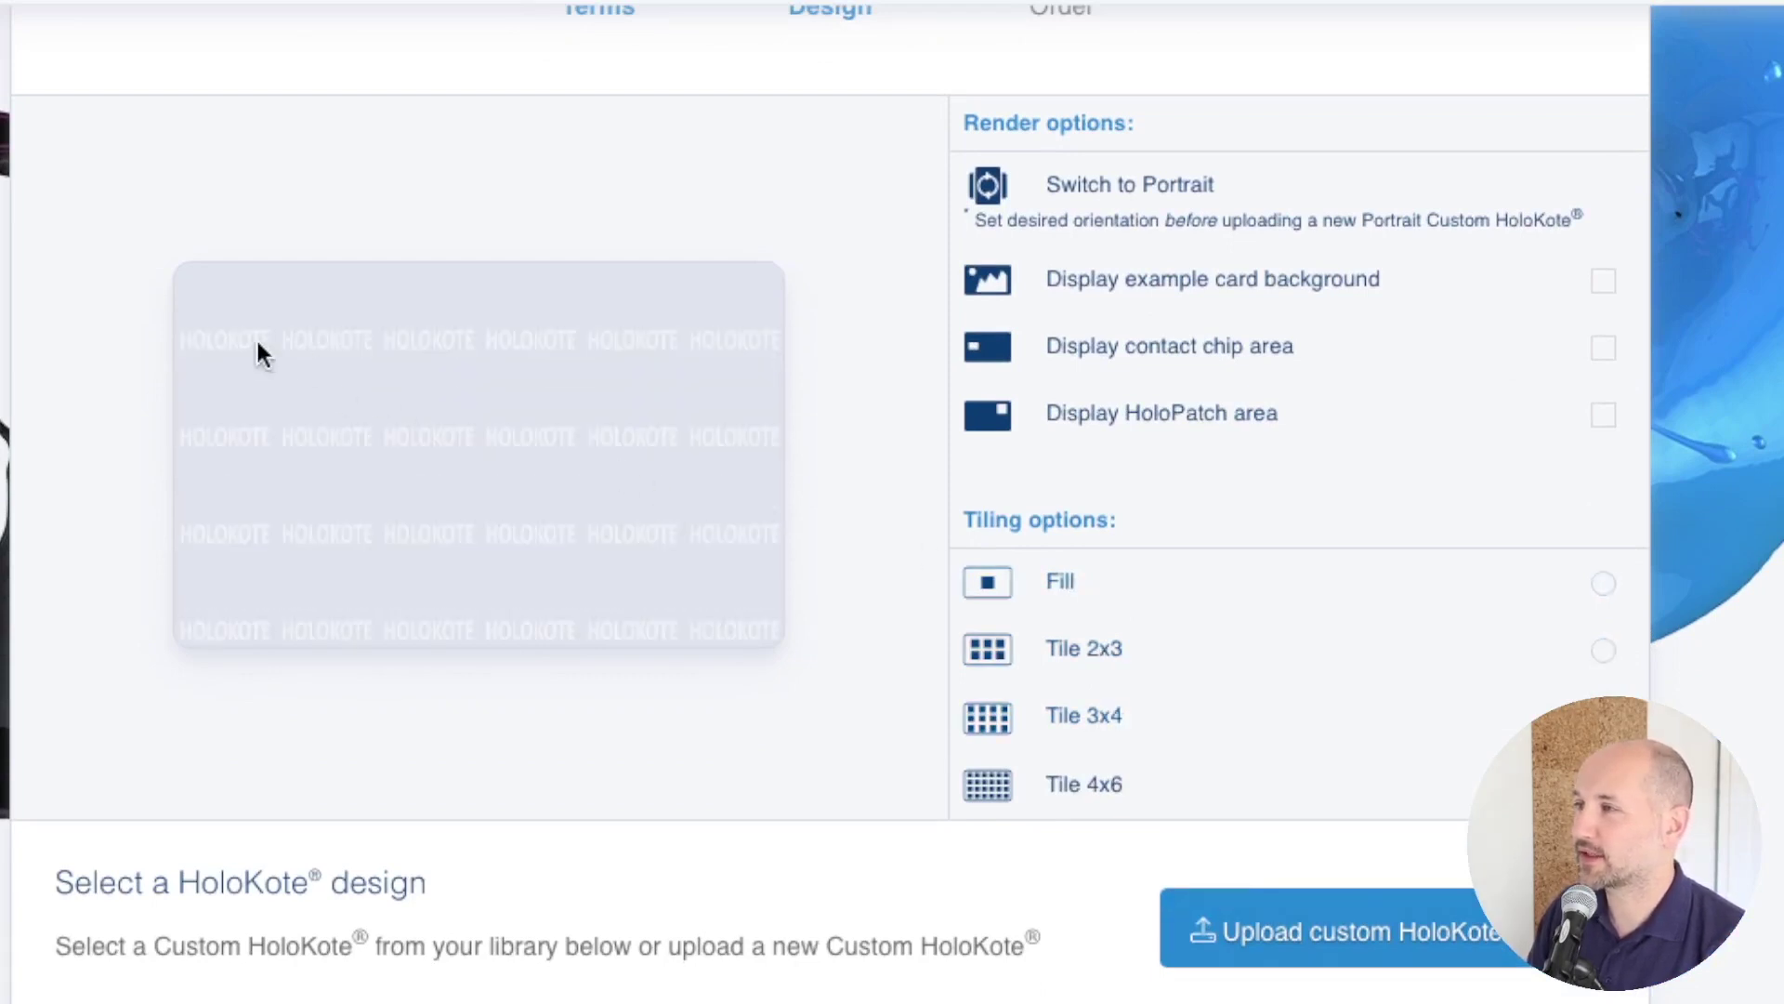
{"action": "left_click", "coordinate": [1073, 591]}
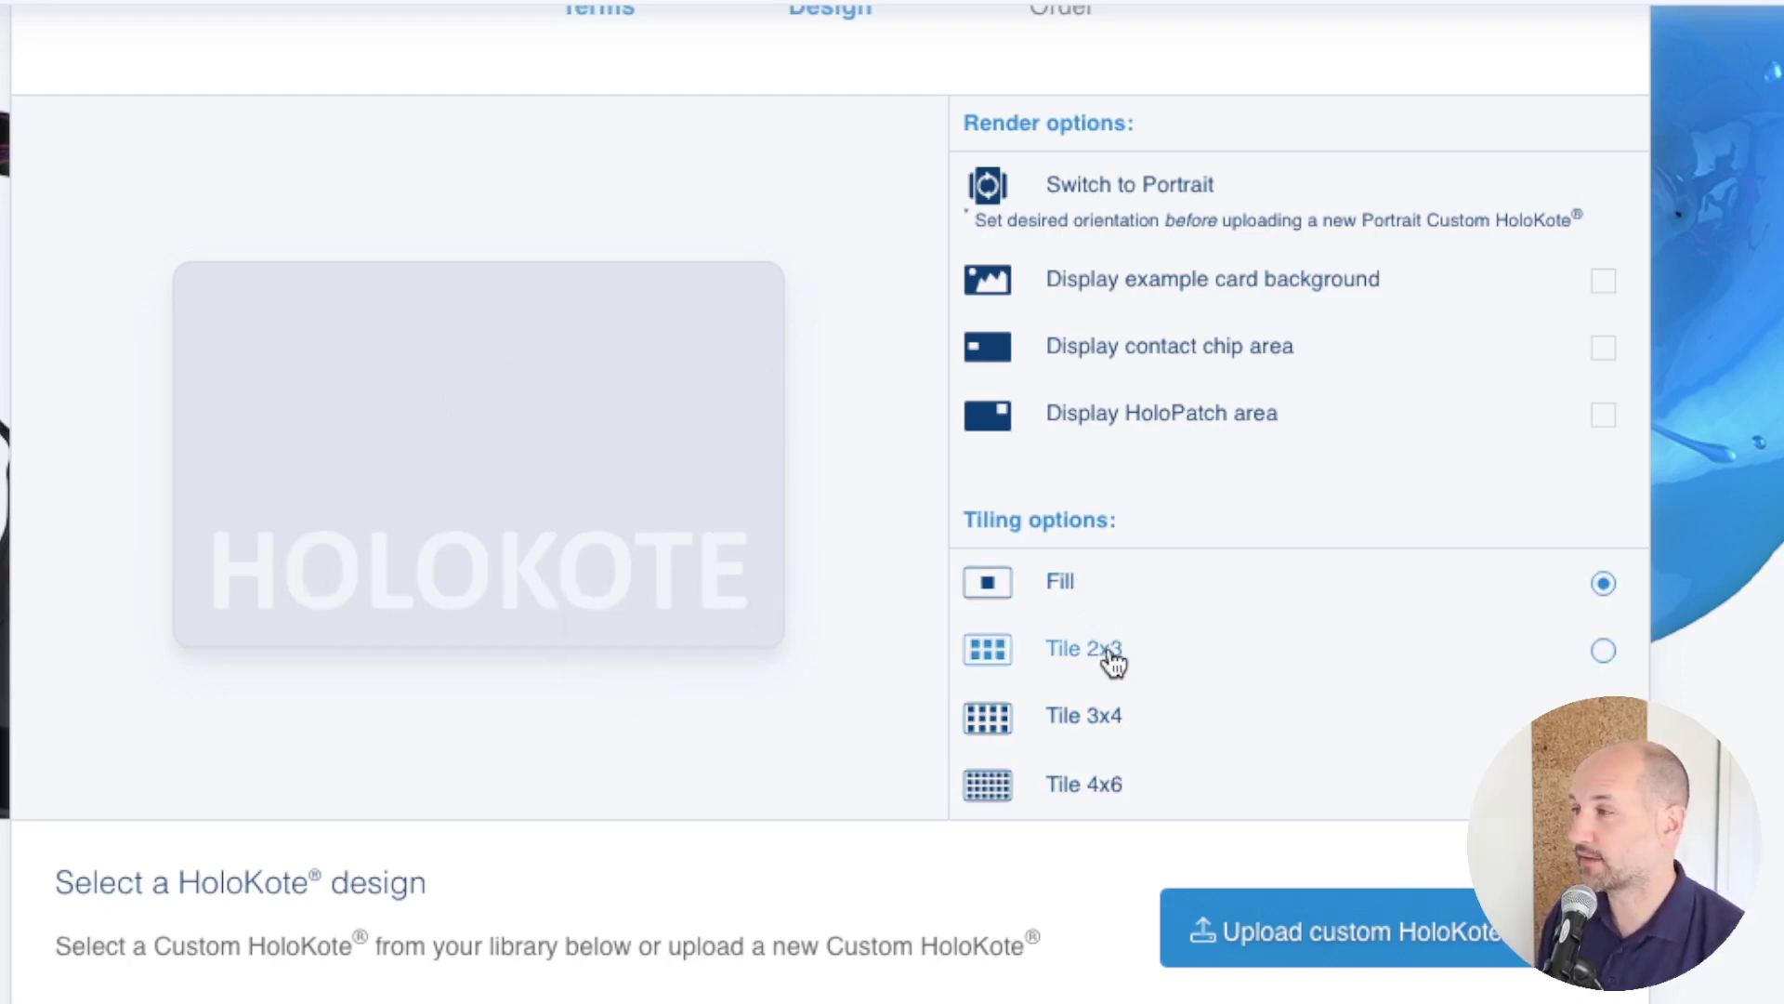
{"action": "scroll", "coordinate": [1017, 845], "scroll_direction": "down", "scroll_amount": 4}
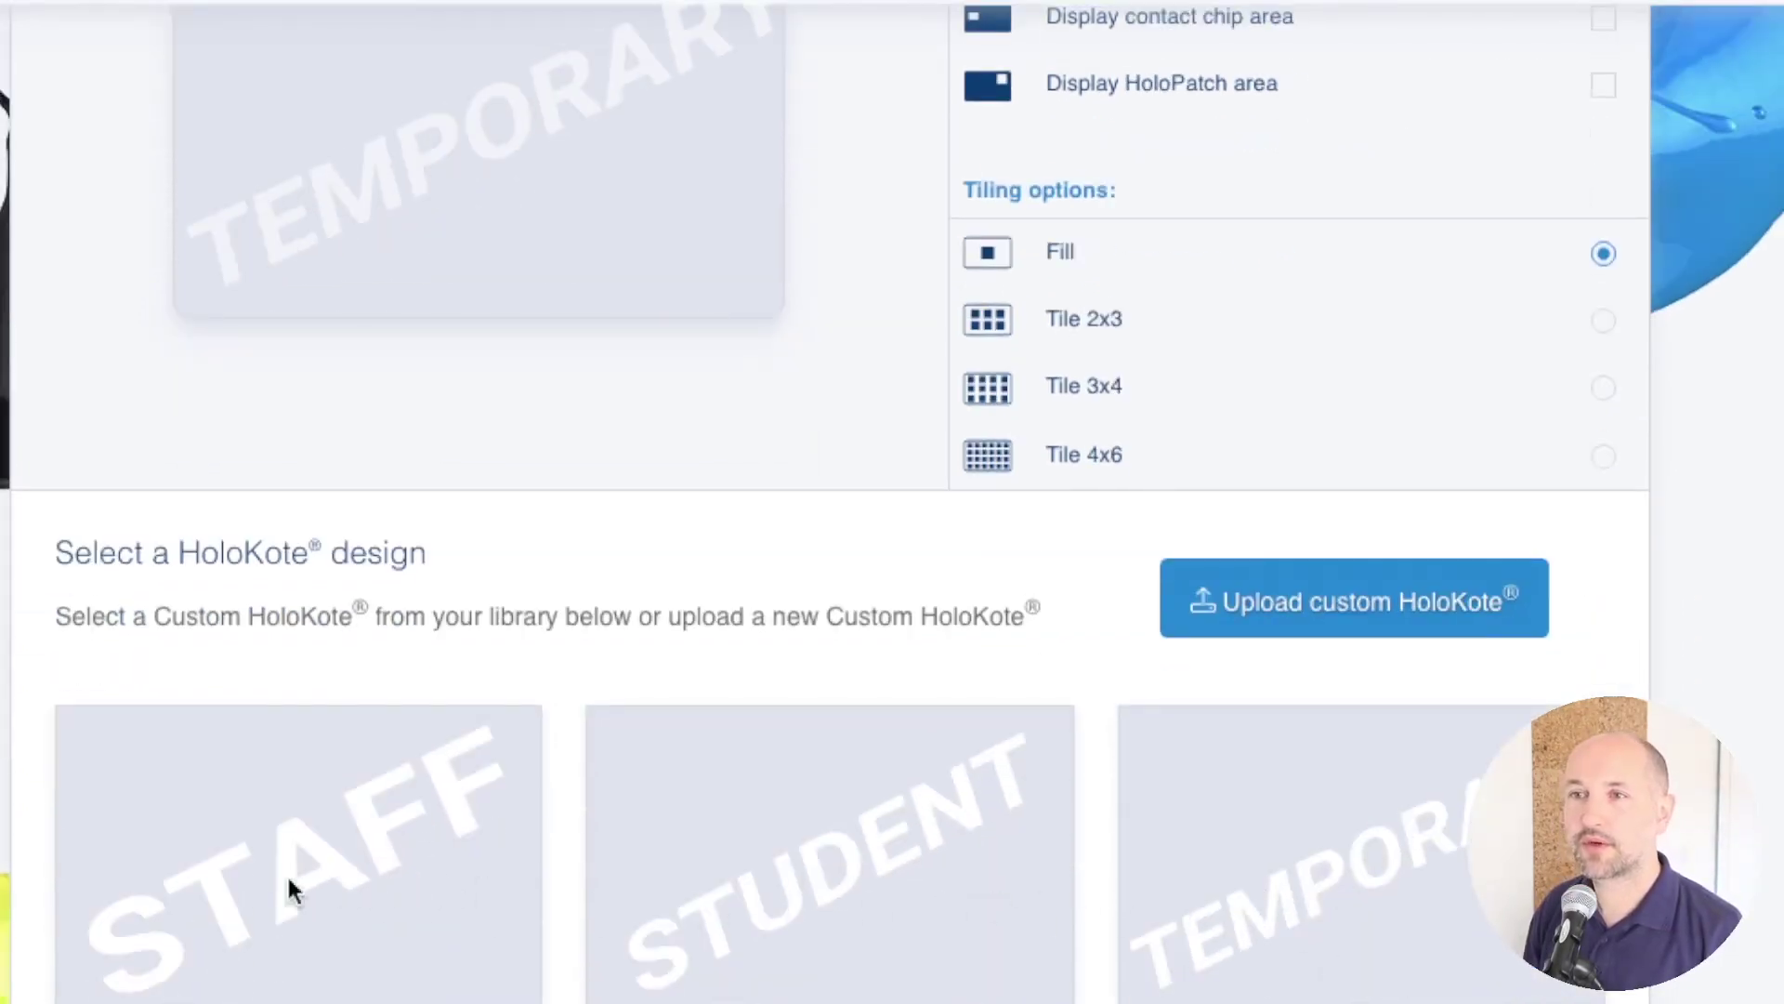
{"action": "scroll", "coordinate": [253, 874], "scroll_direction": "down", "scroll_amount": 5}
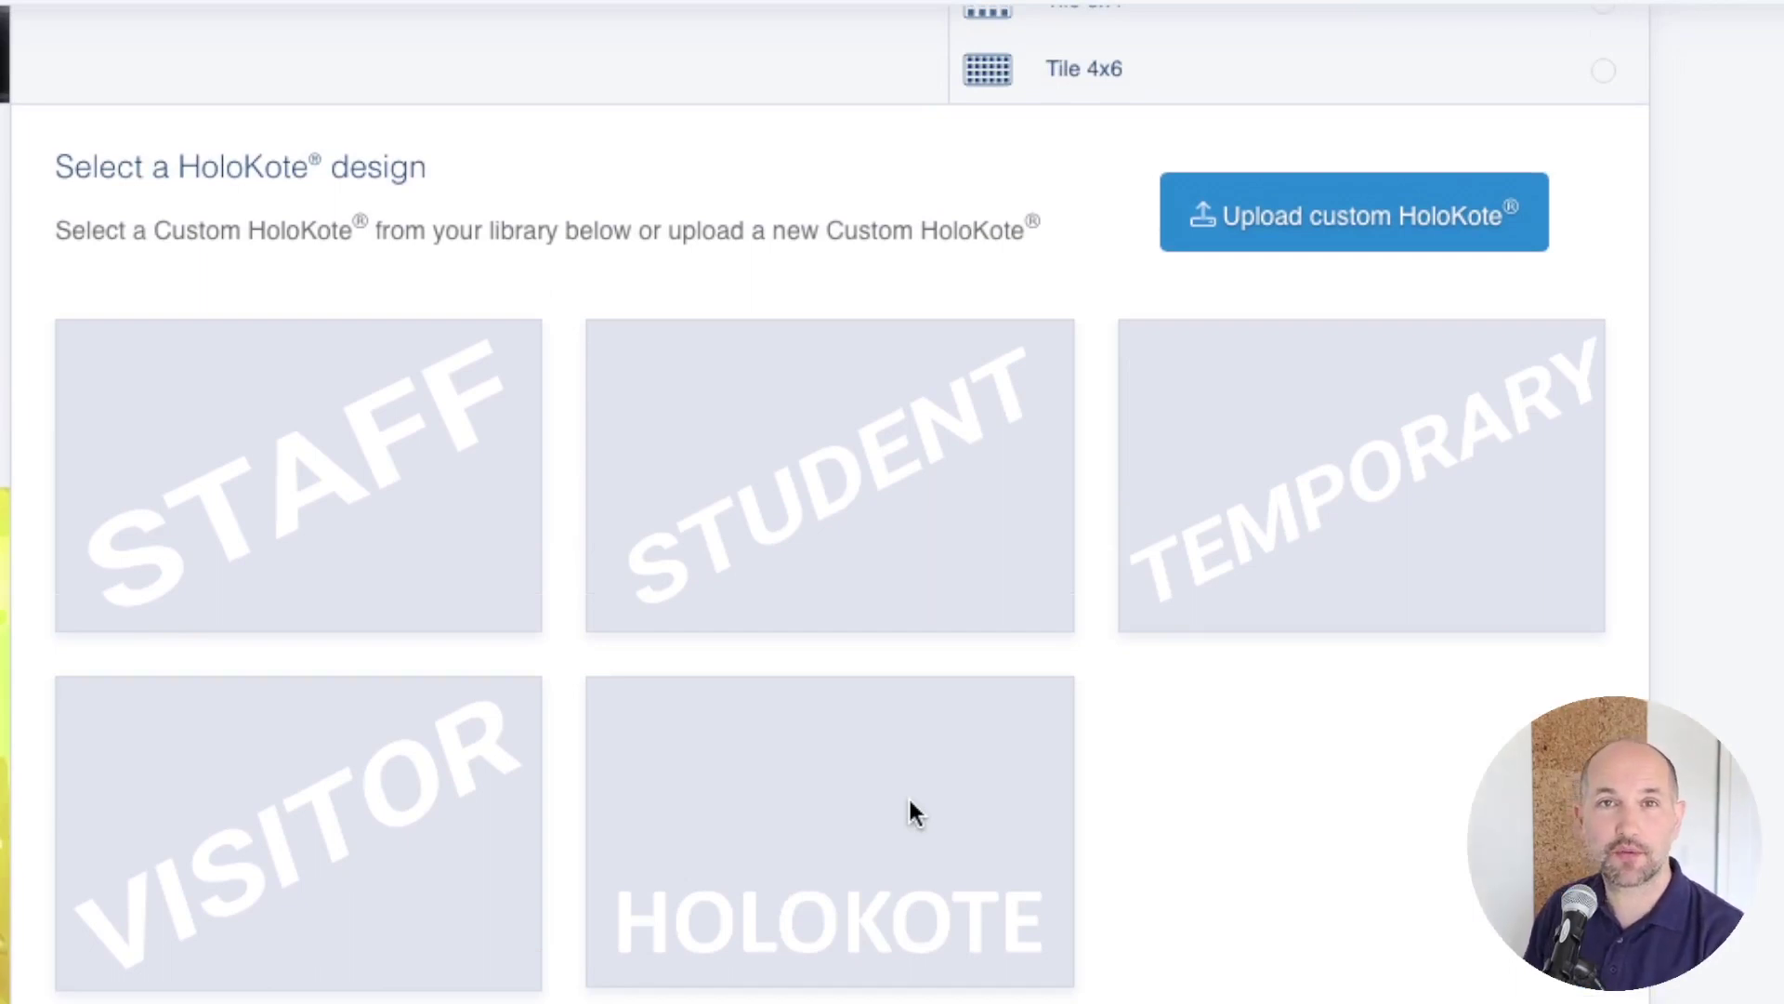
{"action": "scroll", "coordinate": [1279, 827], "scroll_direction": "down", "scroll_amount": 2}
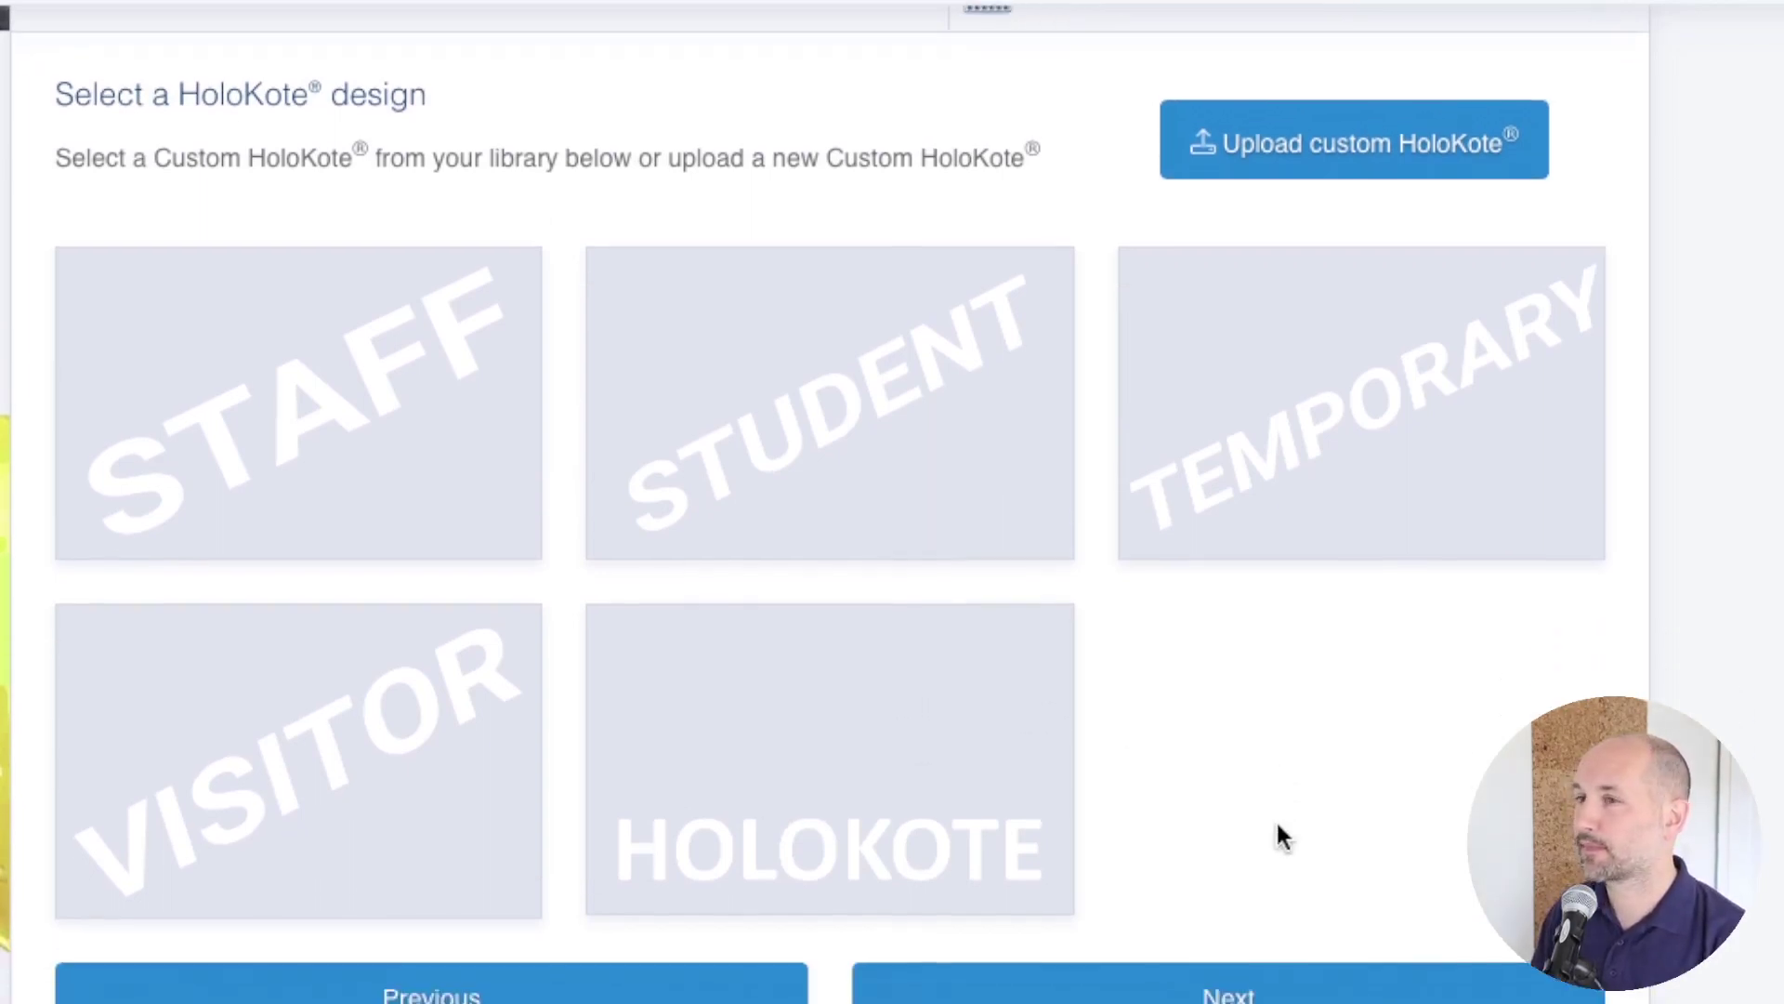
{"action": "left_click", "coordinate": [1302, 929]}
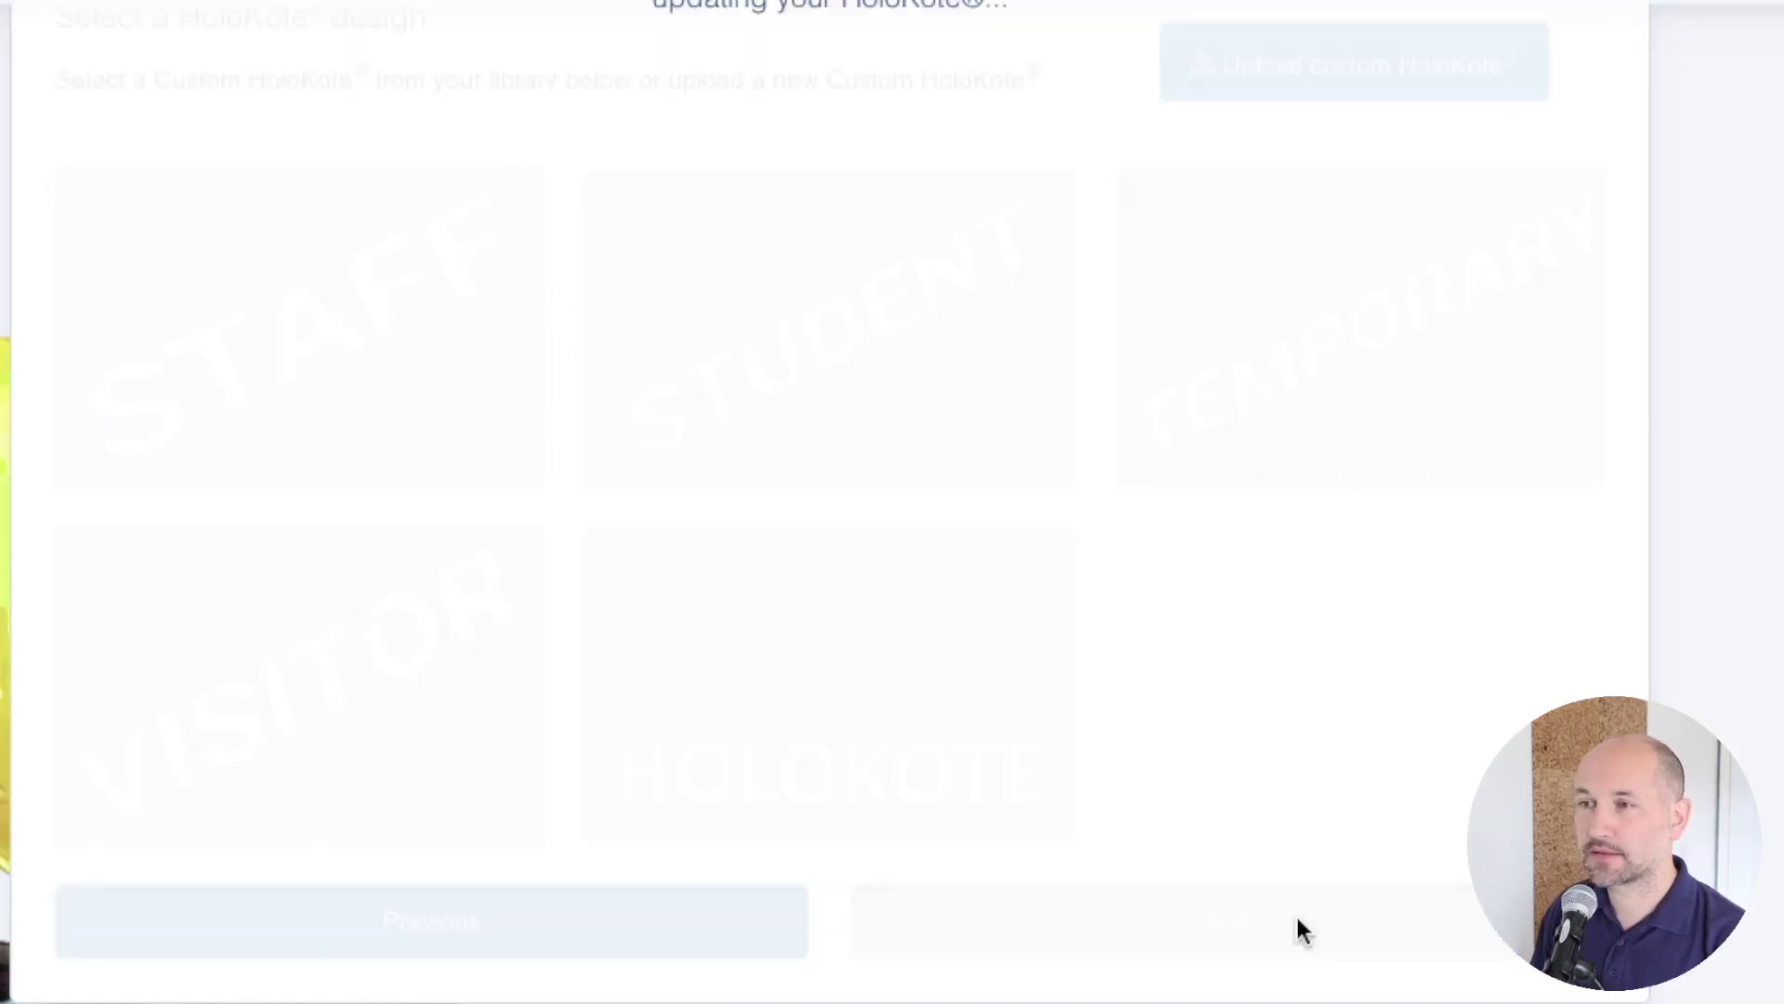
- Name the design 'name' and confirm the order information is correct
{"action": "scroll", "coordinate": [573, 757], "scroll_direction": "down", "scroll_amount": 4}
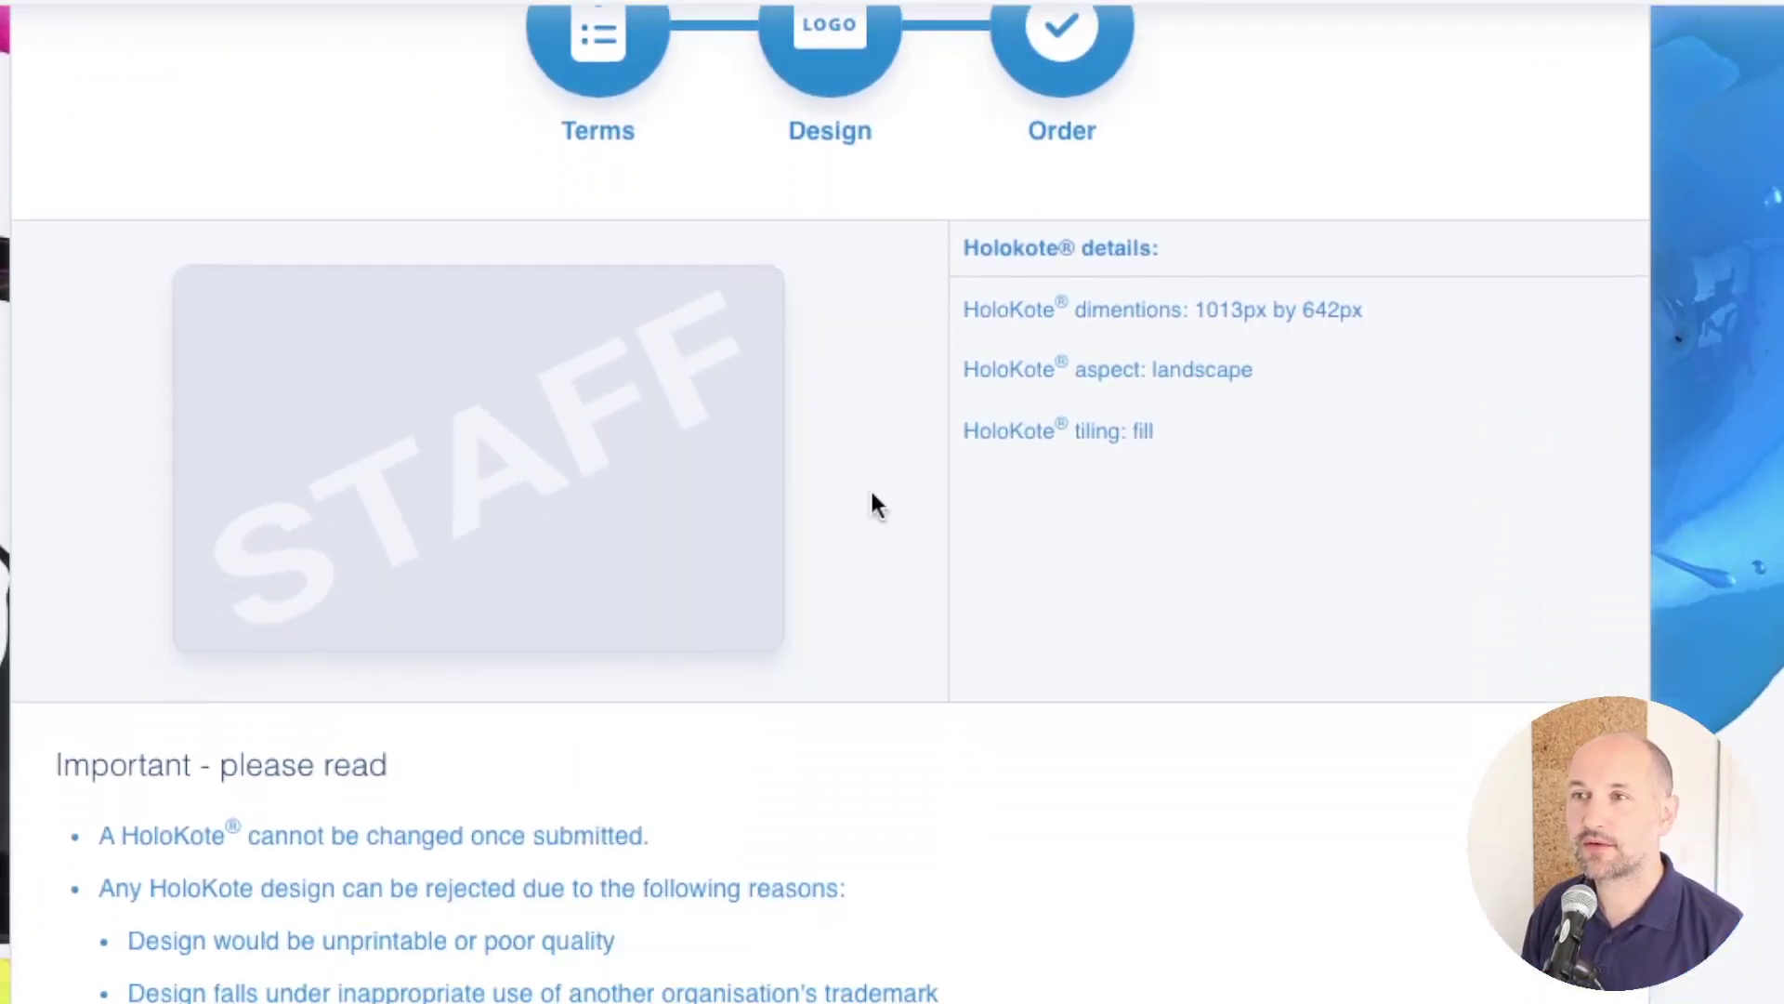
{"action": "scroll", "coordinate": [952, 576], "scroll_direction": "down", "scroll_amount": 4}
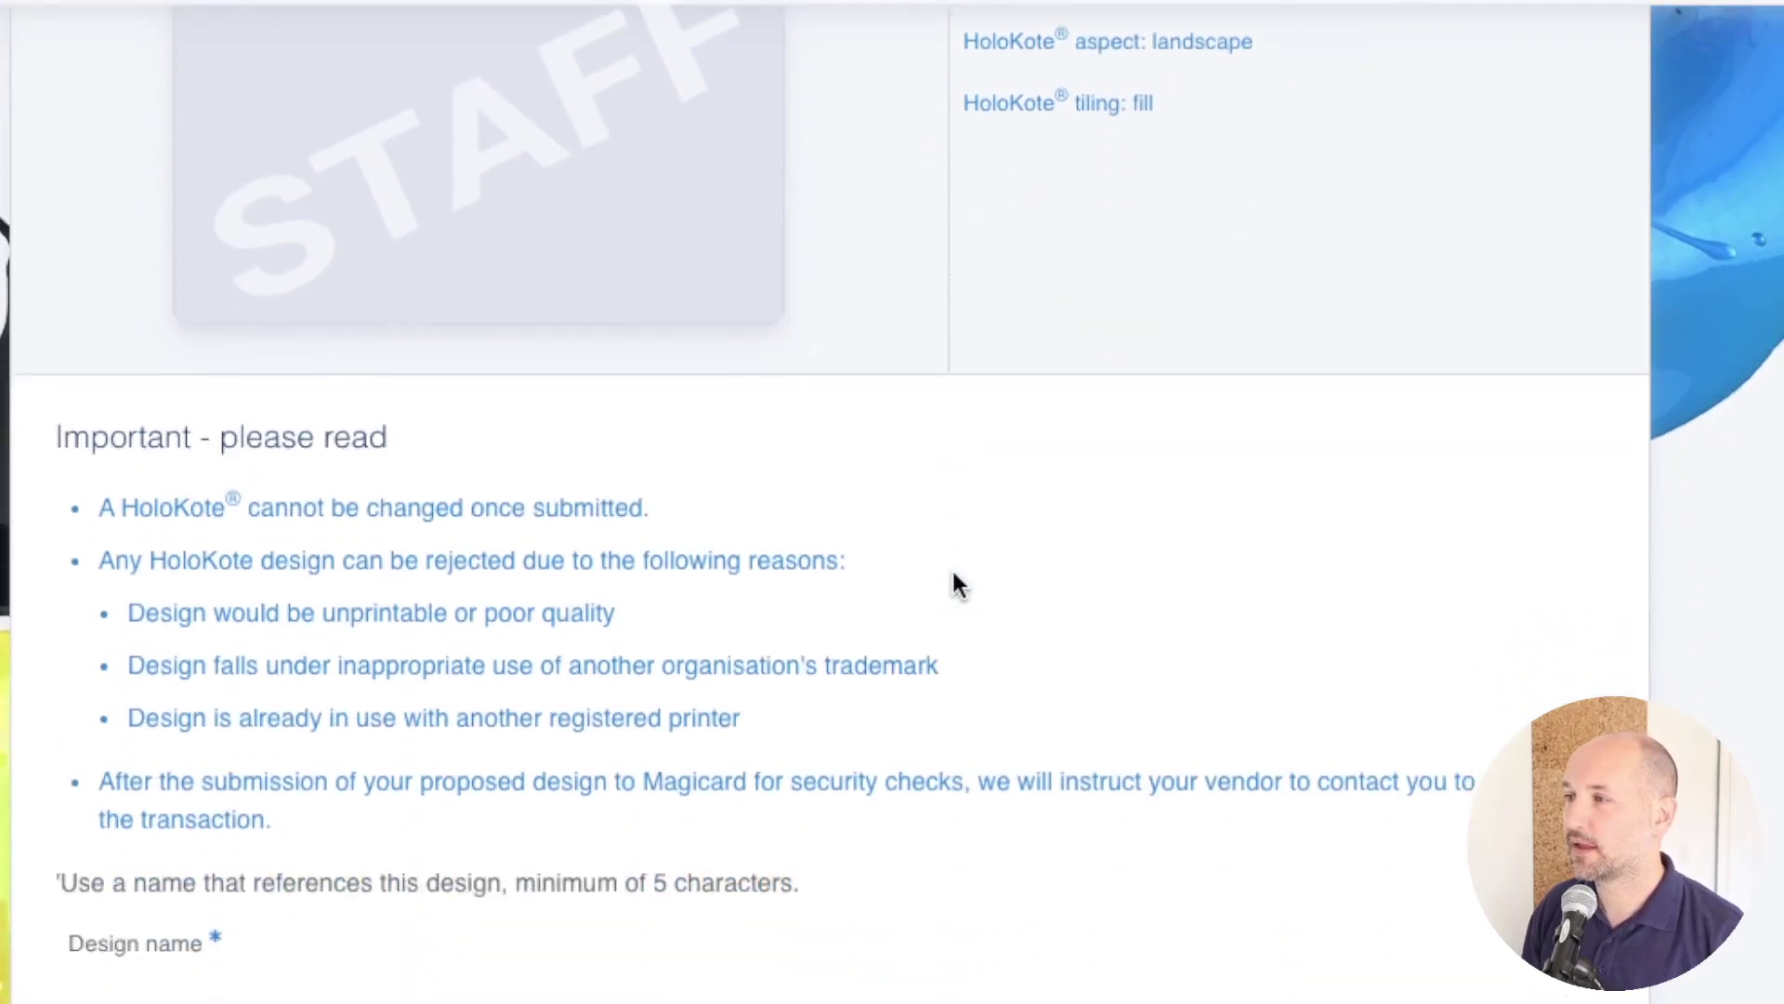
{"action": "scroll", "coordinate": [202, 517], "scroll_direction": "down", "scroll_amount": 1}
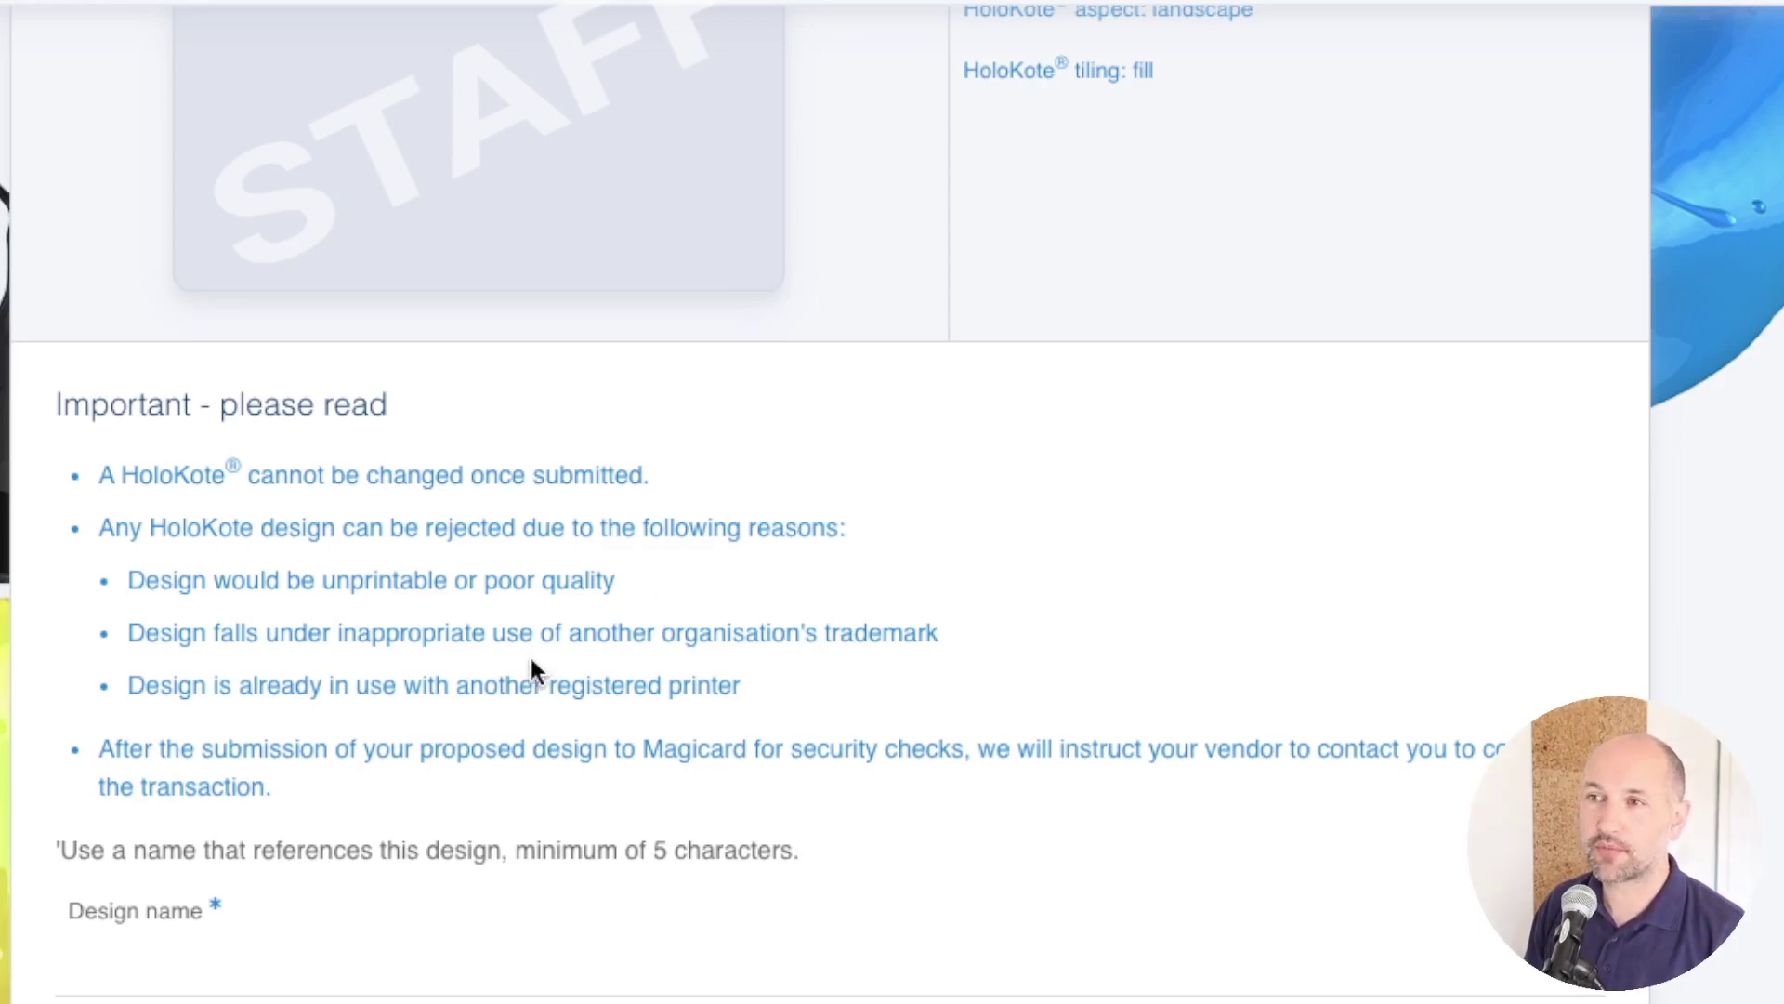
{"action": "scroll", "coordinate": [537, 658], "scroll_direction": "down", "scroll_amount": 5}
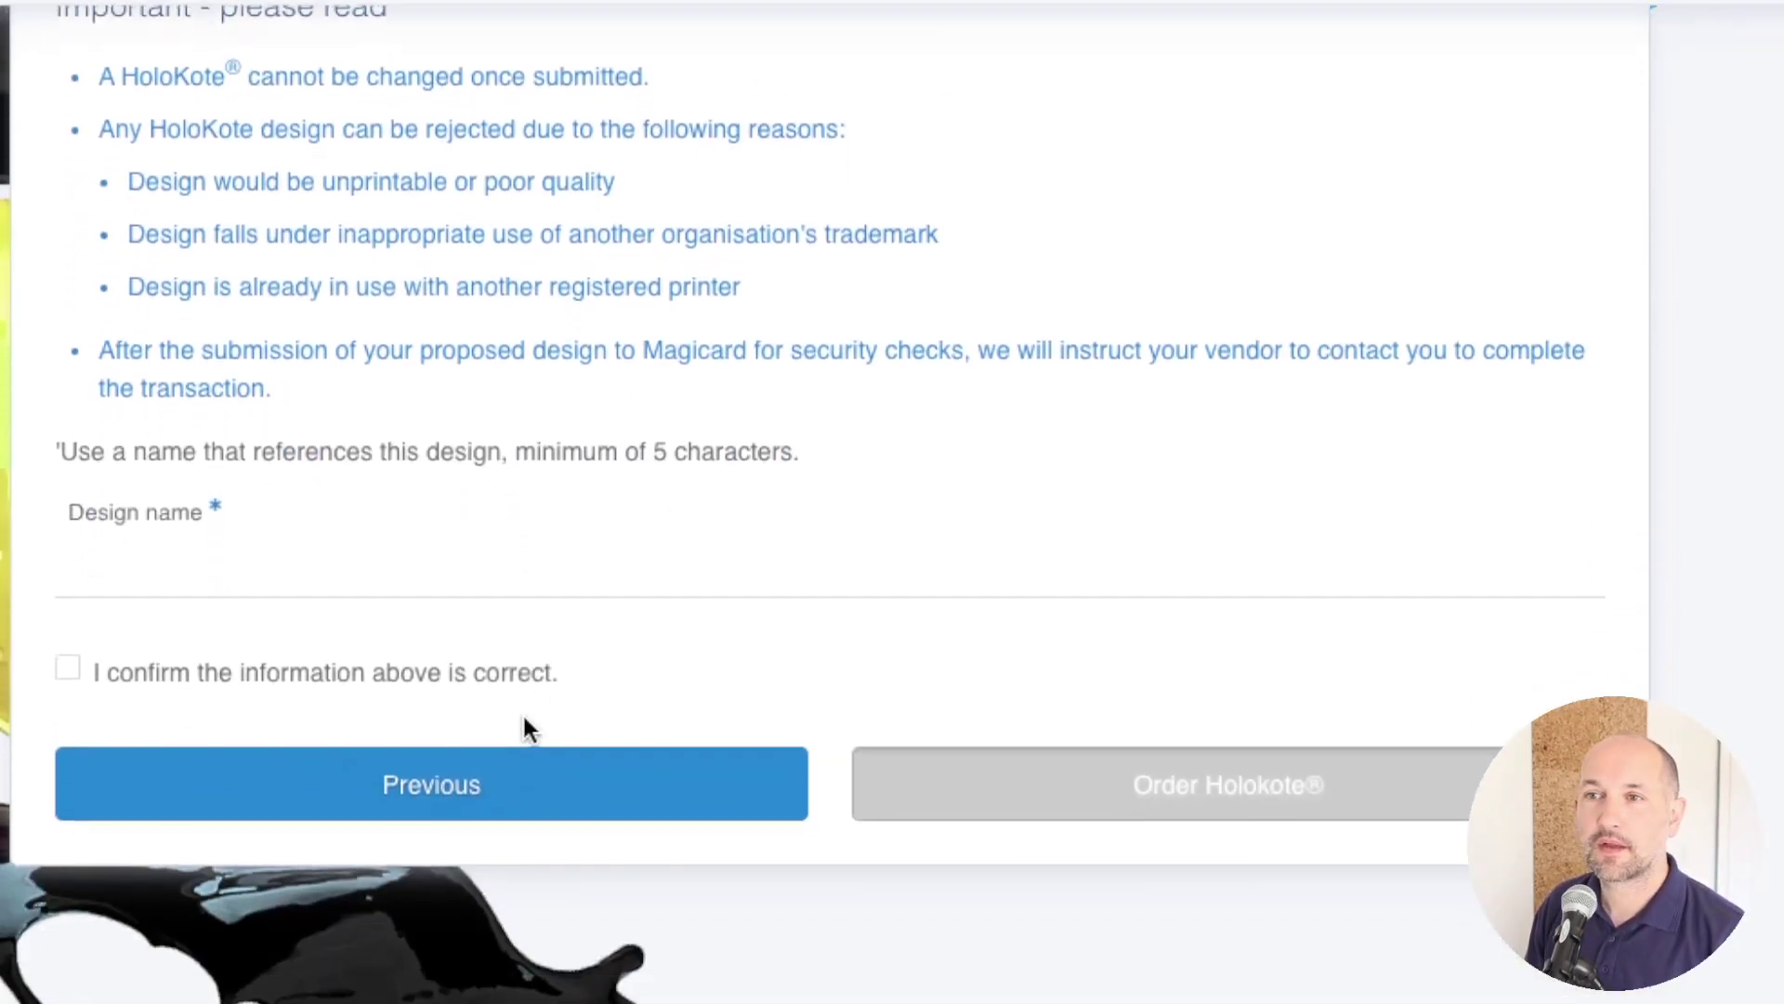
{"action": "left_click", "coordinate": [363, 578]}
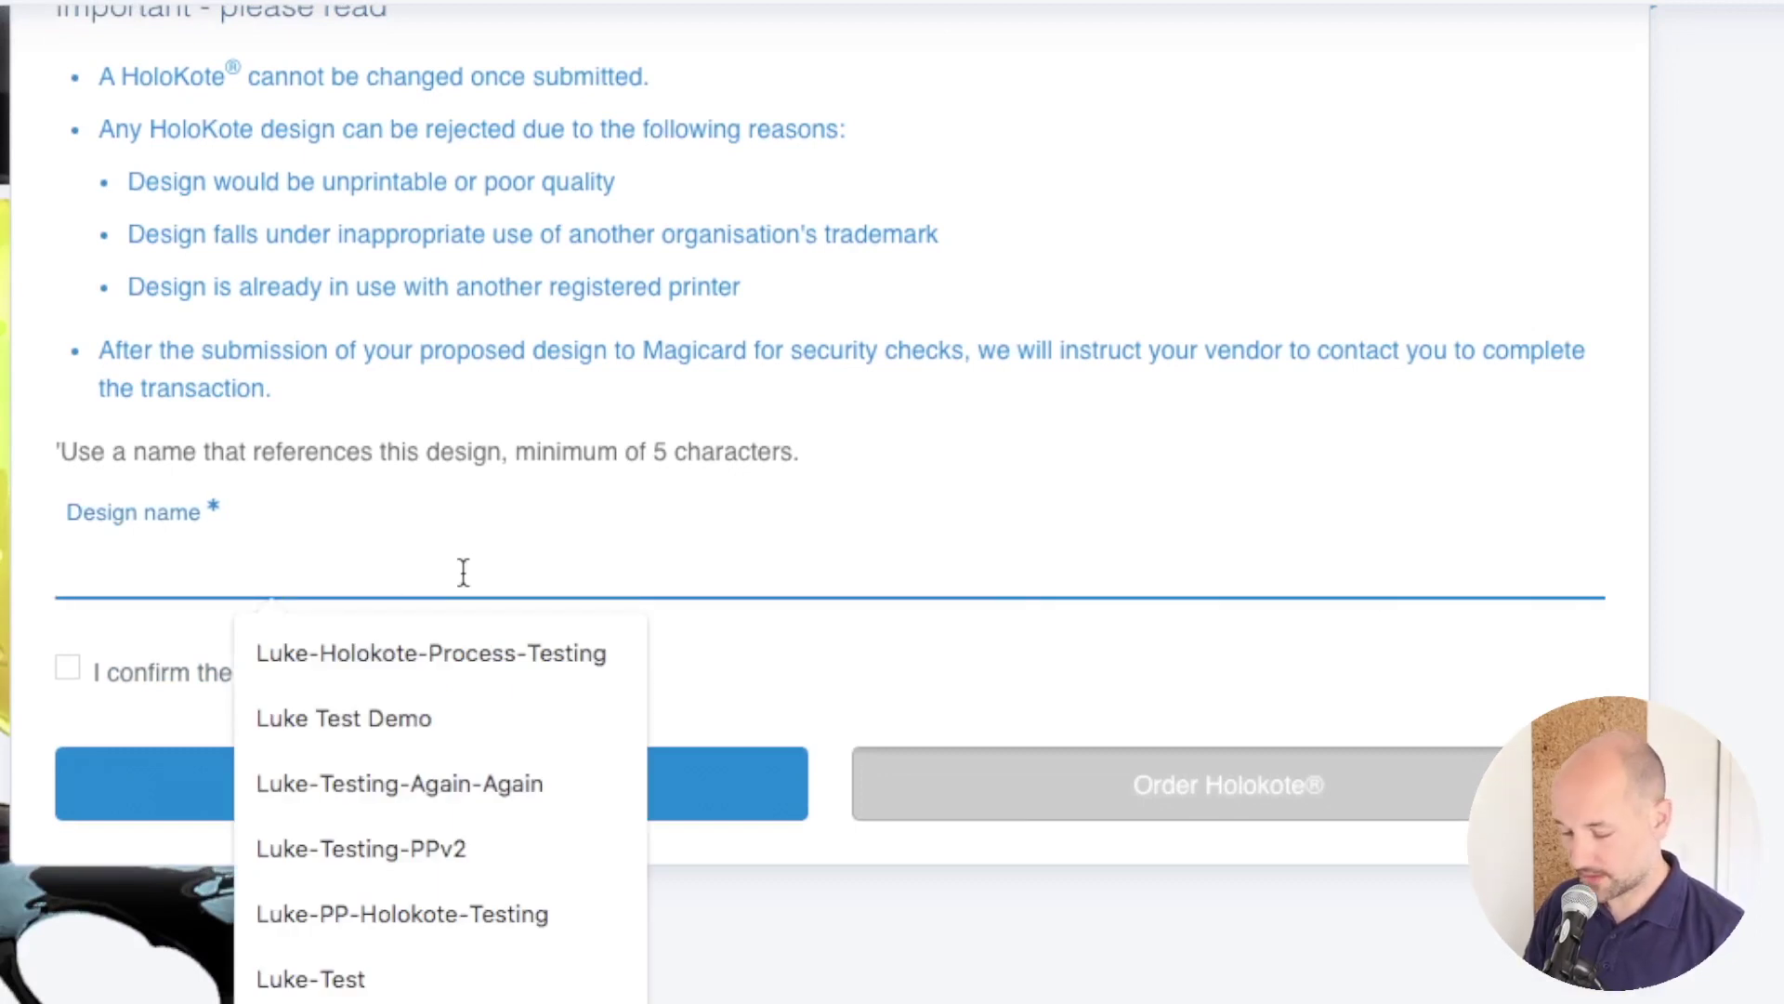
{"action": "type", "text": "name"}
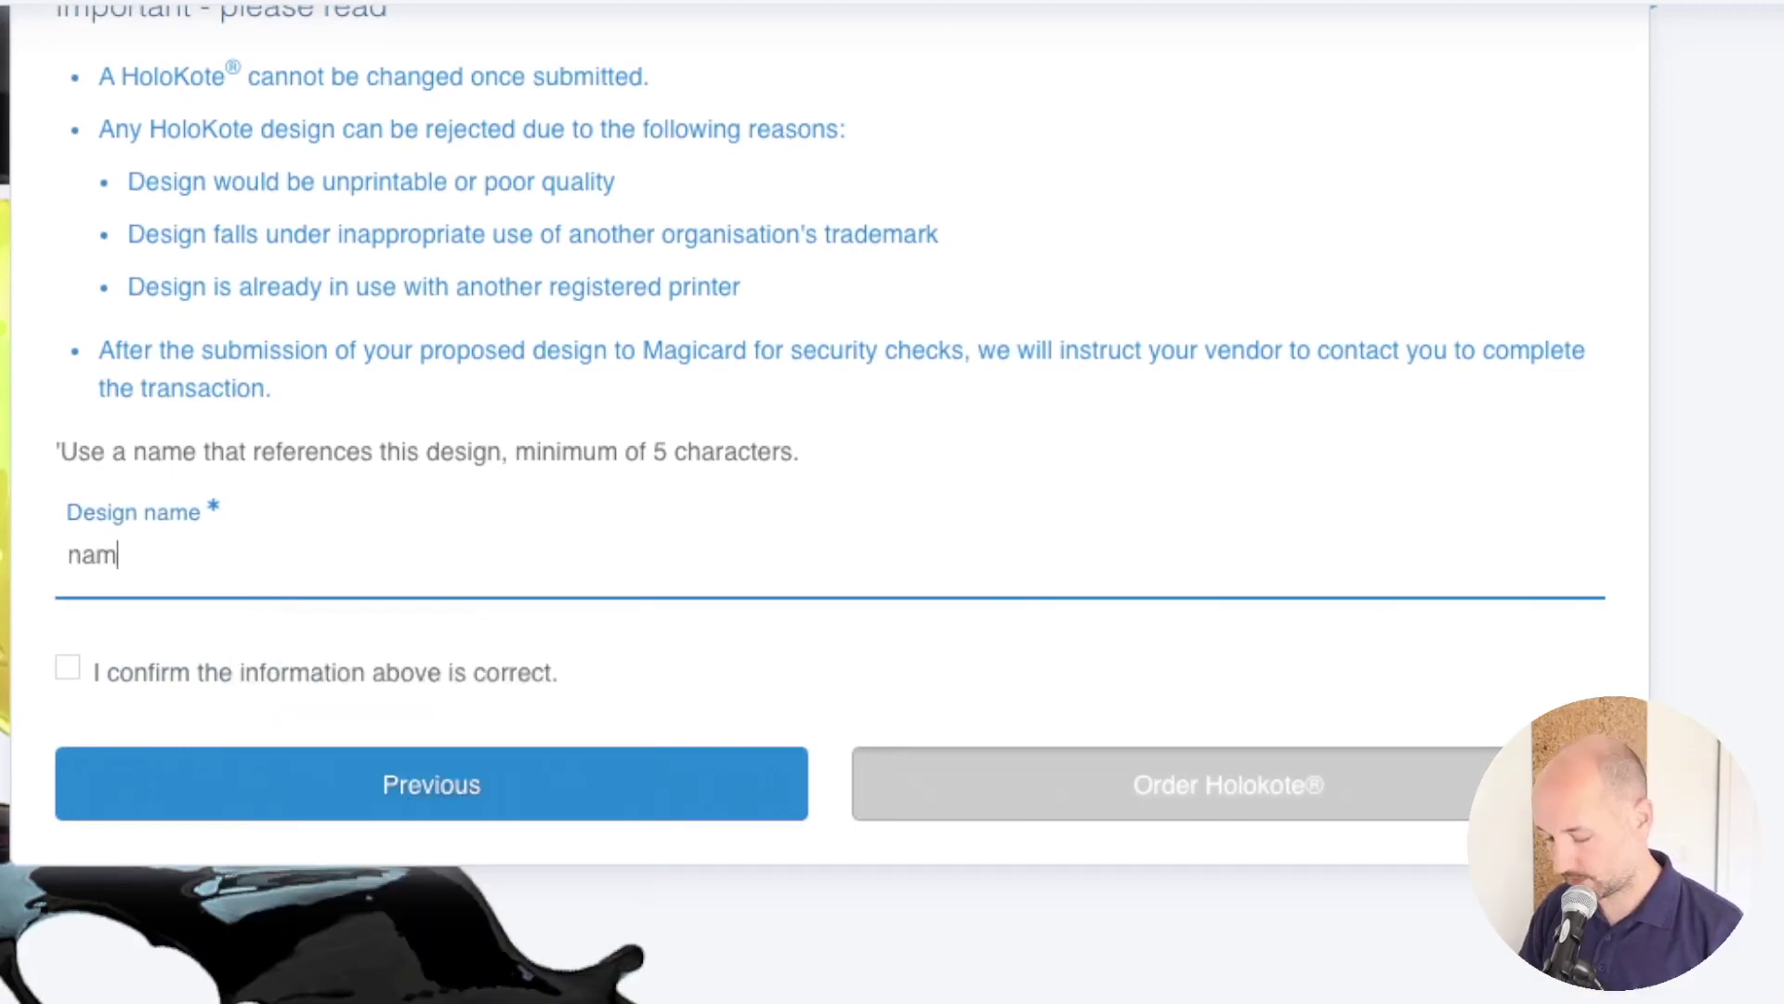
{"action": "left_click", "coordinate": [69, 671]}
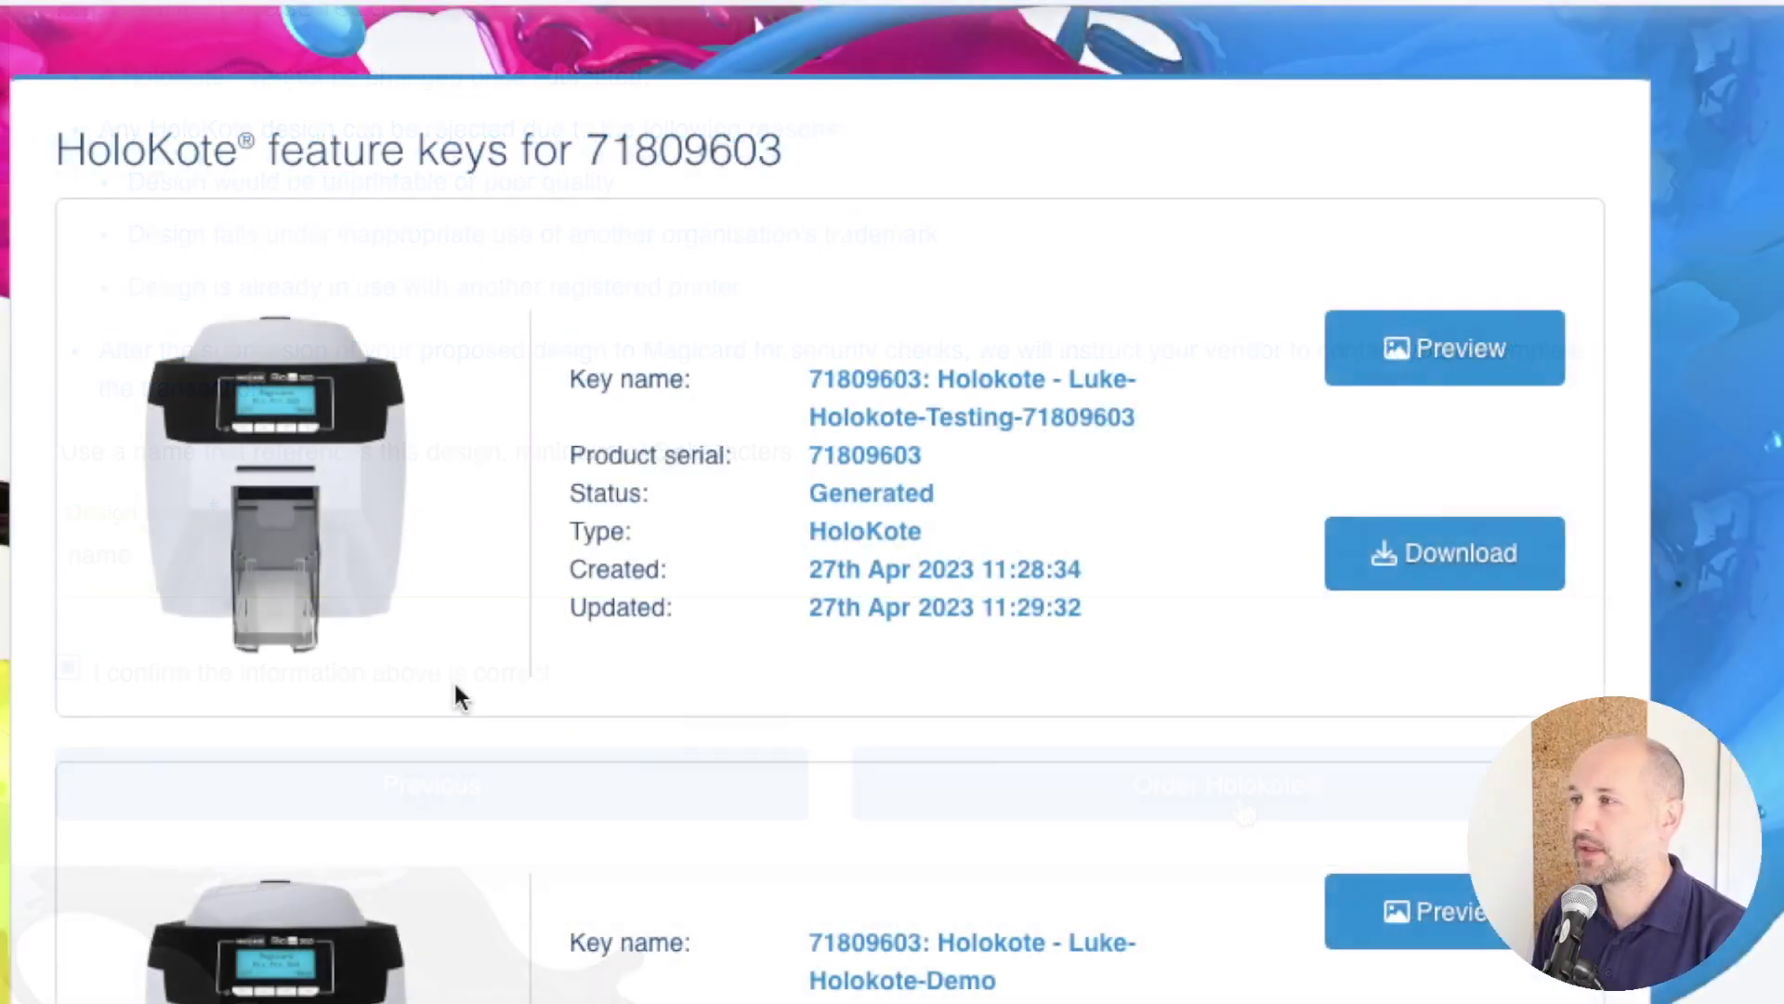
{"action": "scroll", "coordinate": [455, 692], "scroll_direction": "down", "scroll_amount": 1}
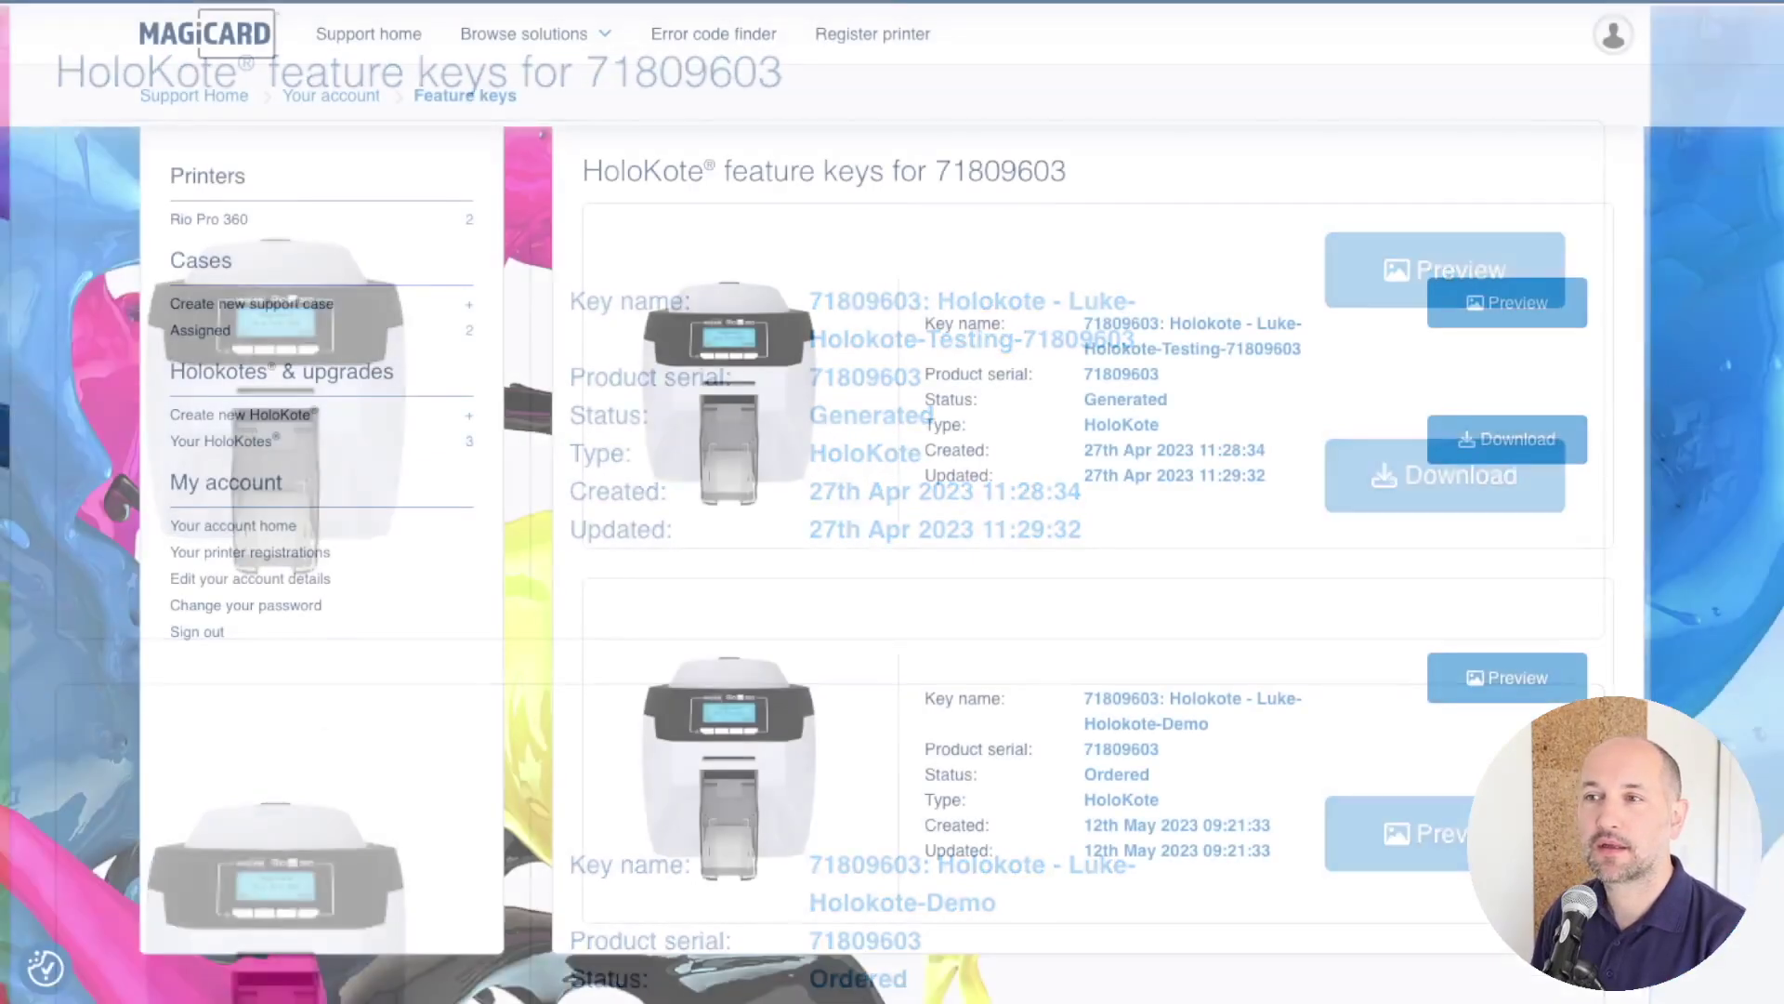
- Check the ordered HoloKote key's design preview for printer 71809603, then download the earlier Generated key
{"action": "scroll", "coordinate": [850, 532], "scroll_direction": "down", "scroll_amount": 1}
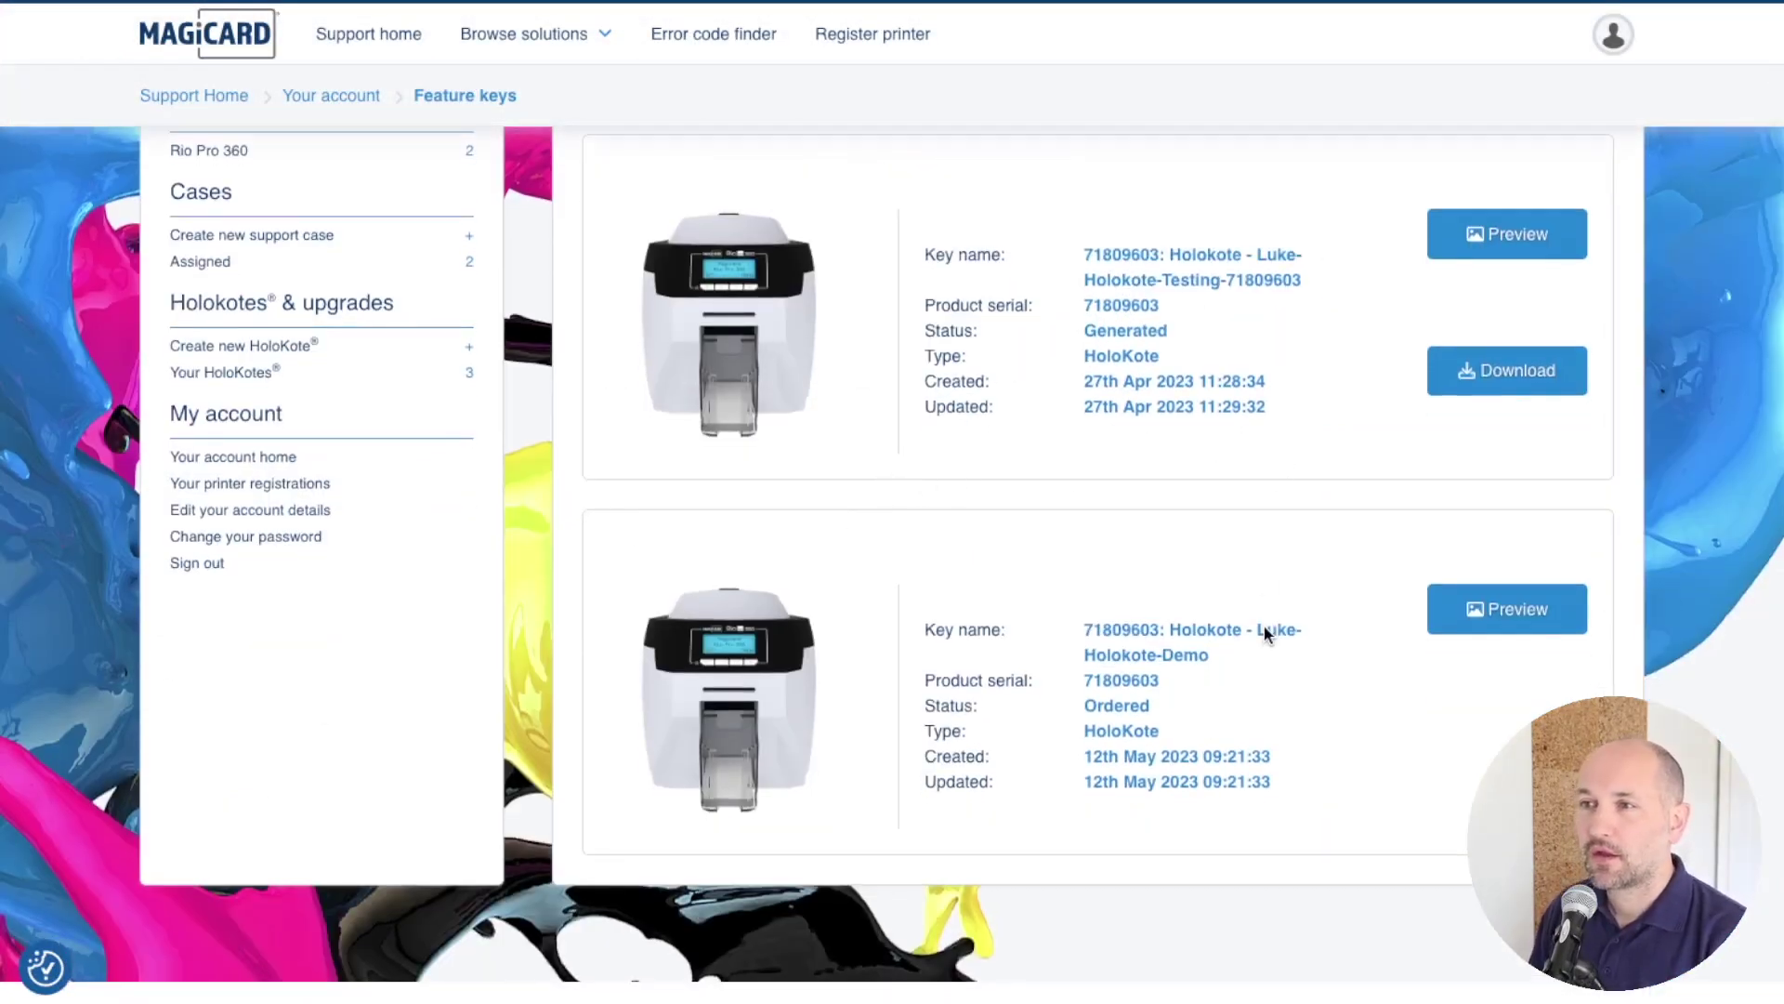
{"action": "scroll", "coordinate": [1264, 630], "scroll_direction": "down", "scroll_amount": 2}
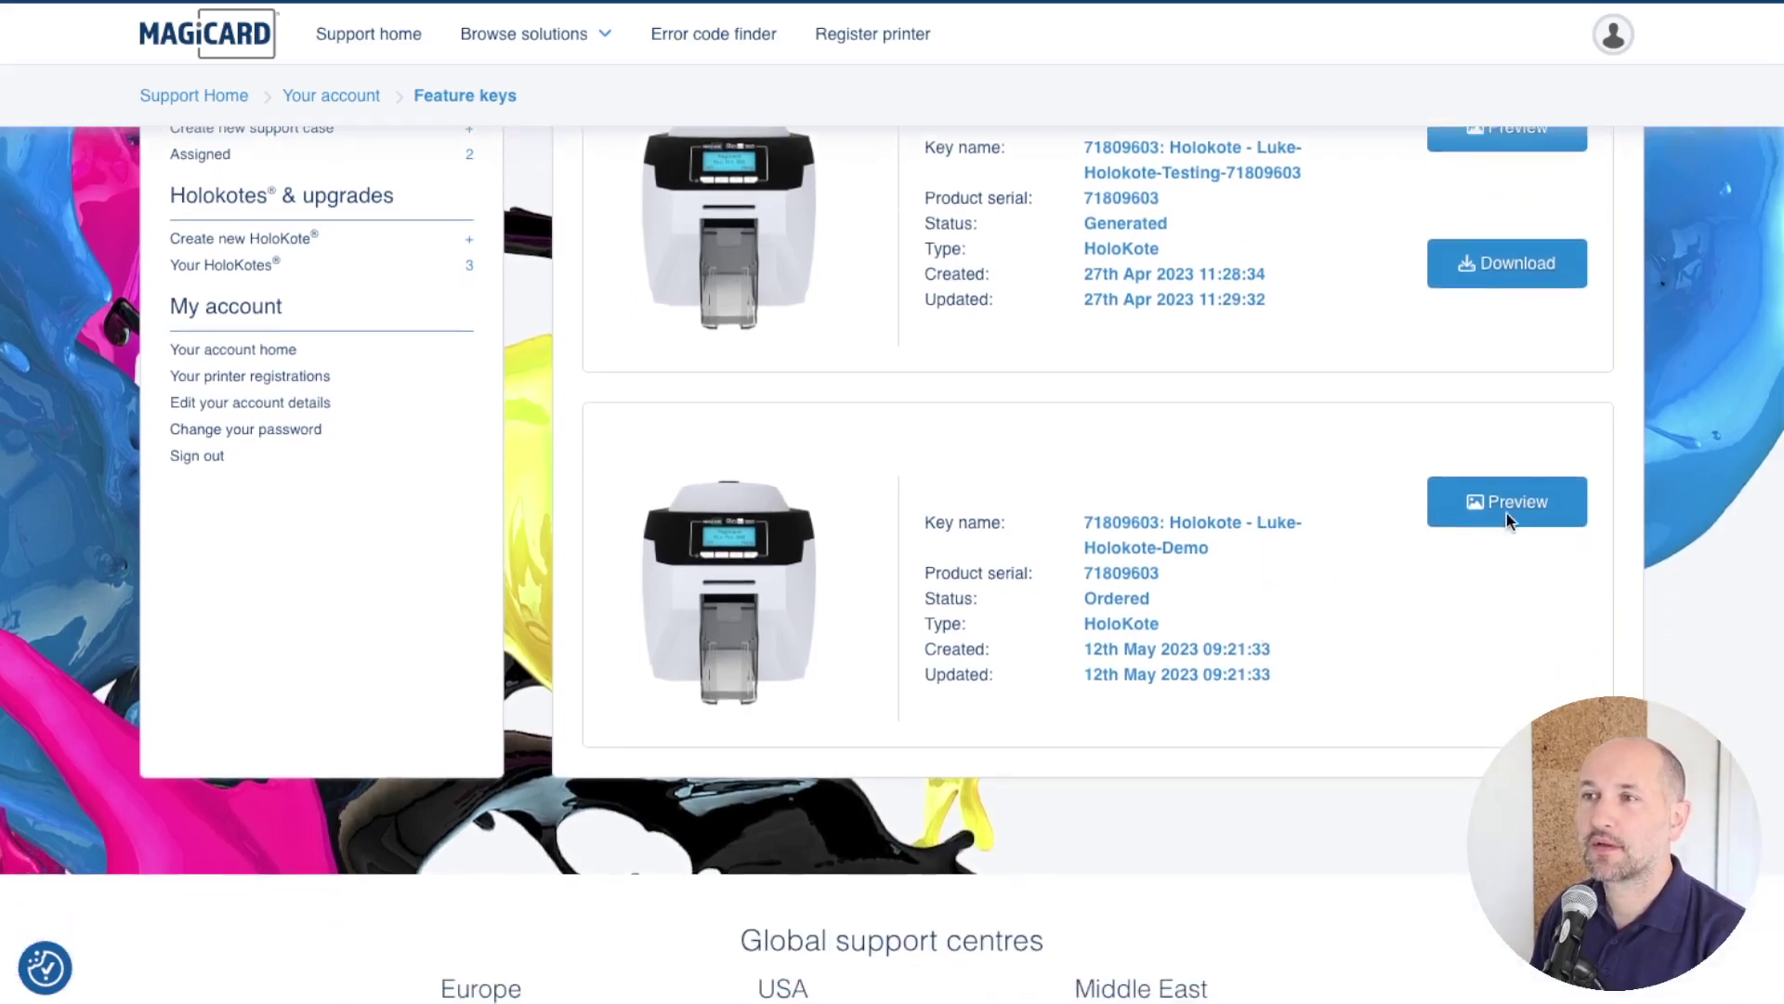
{"action": "left_click", "coordinate": [1505, 502]}
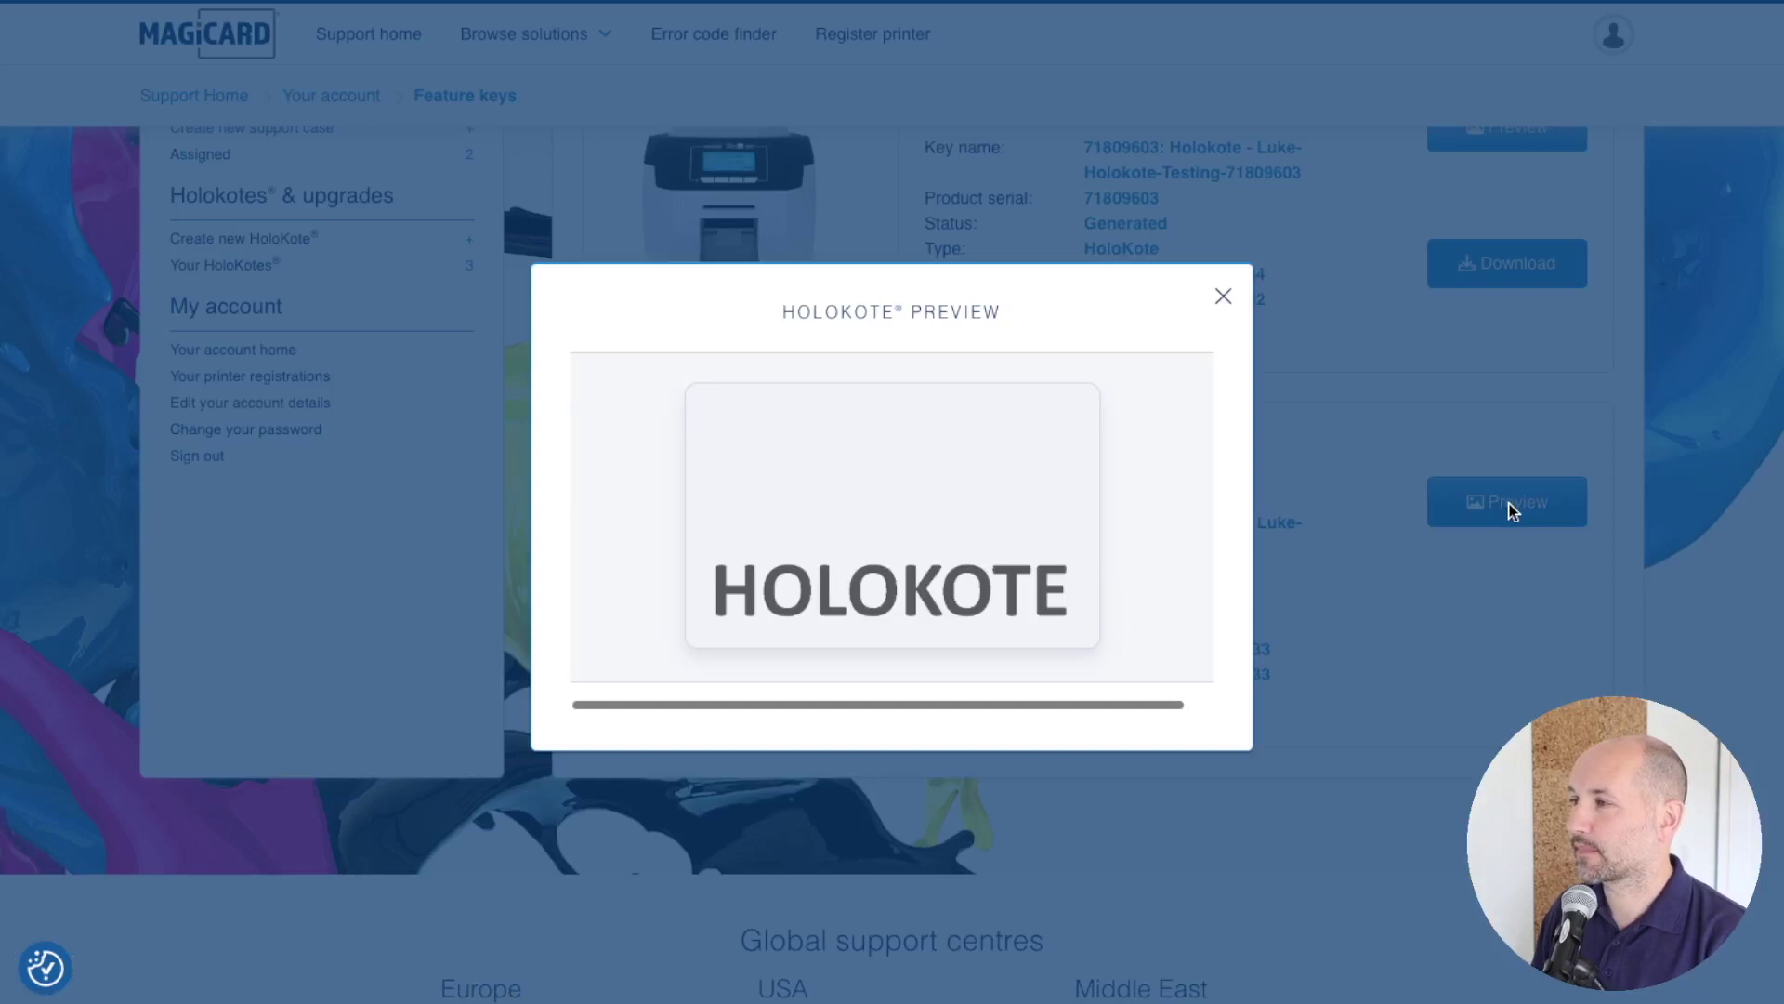
{"action": "left_click", "coordinate": [1223, 297]}
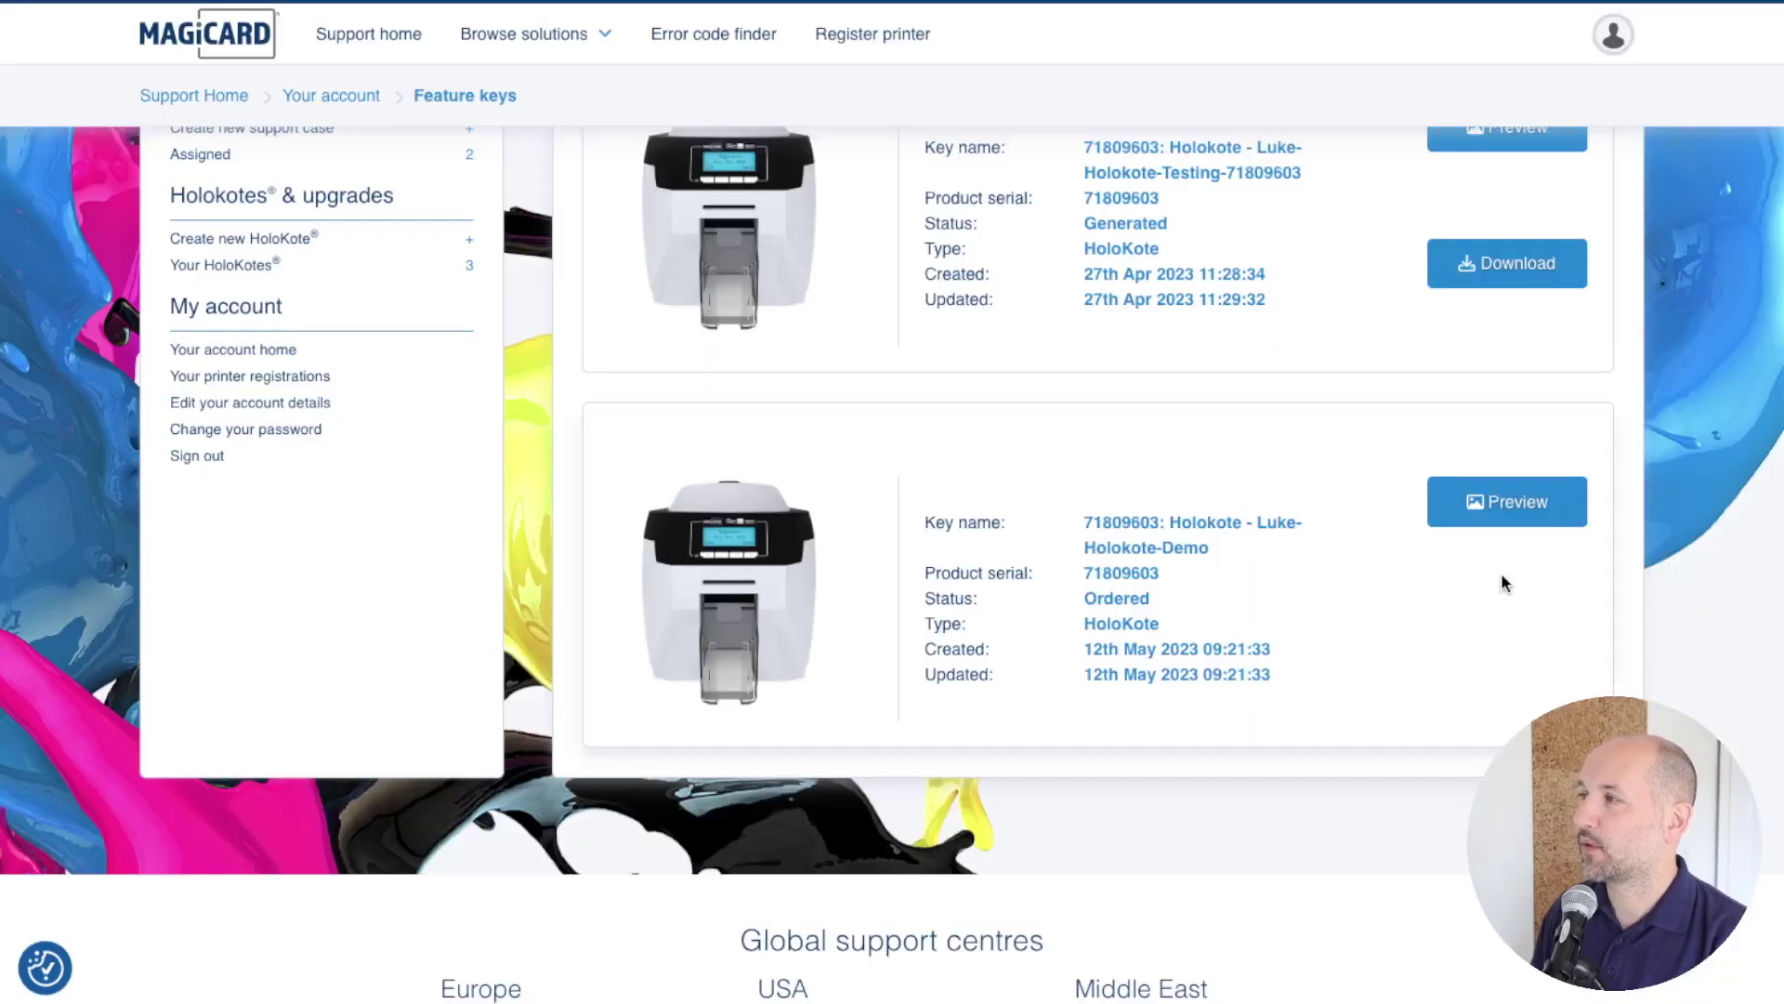
{"action": "left_click", "coordinate": [1462, 264]}
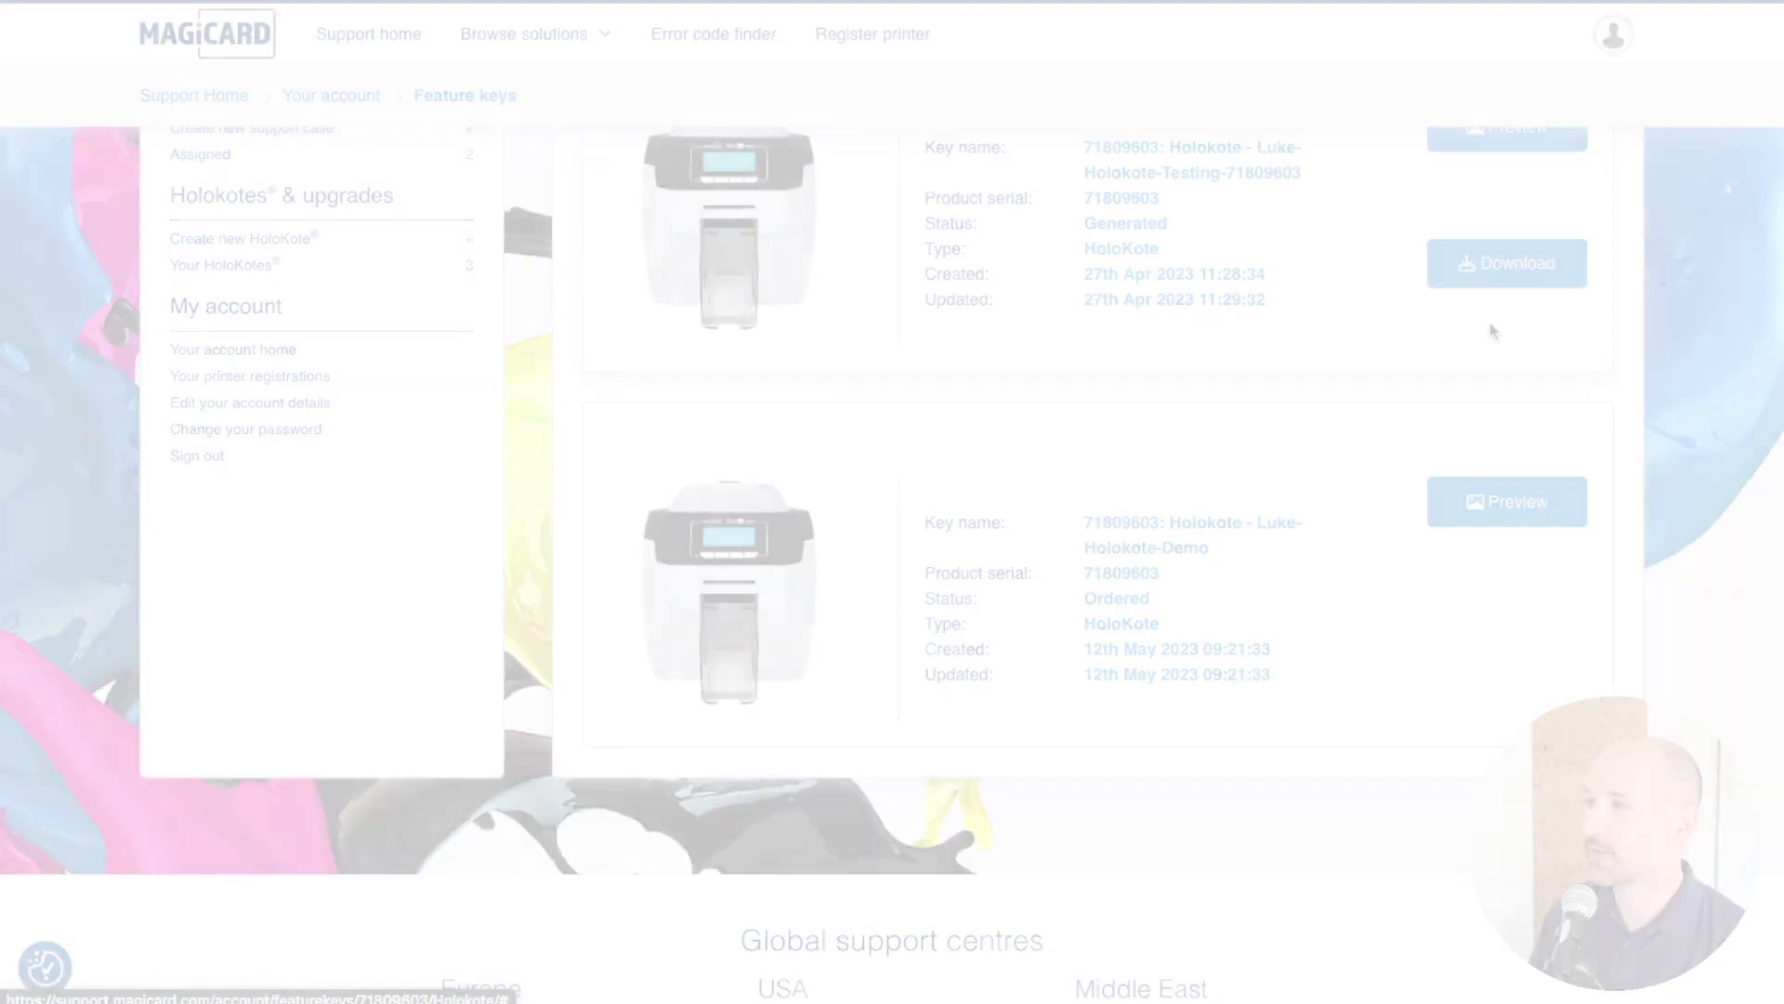